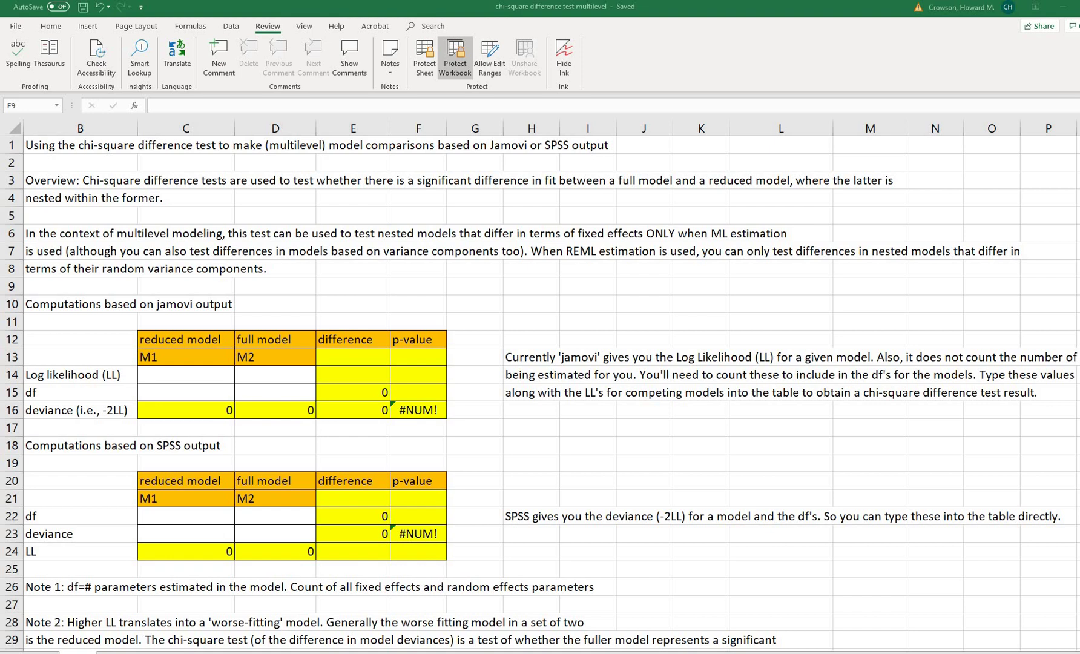
- Walk through the jamovi section's log-likelihood, deviance (-2LL) and df input cells for both models
scroll(541, 393, "down", 2)
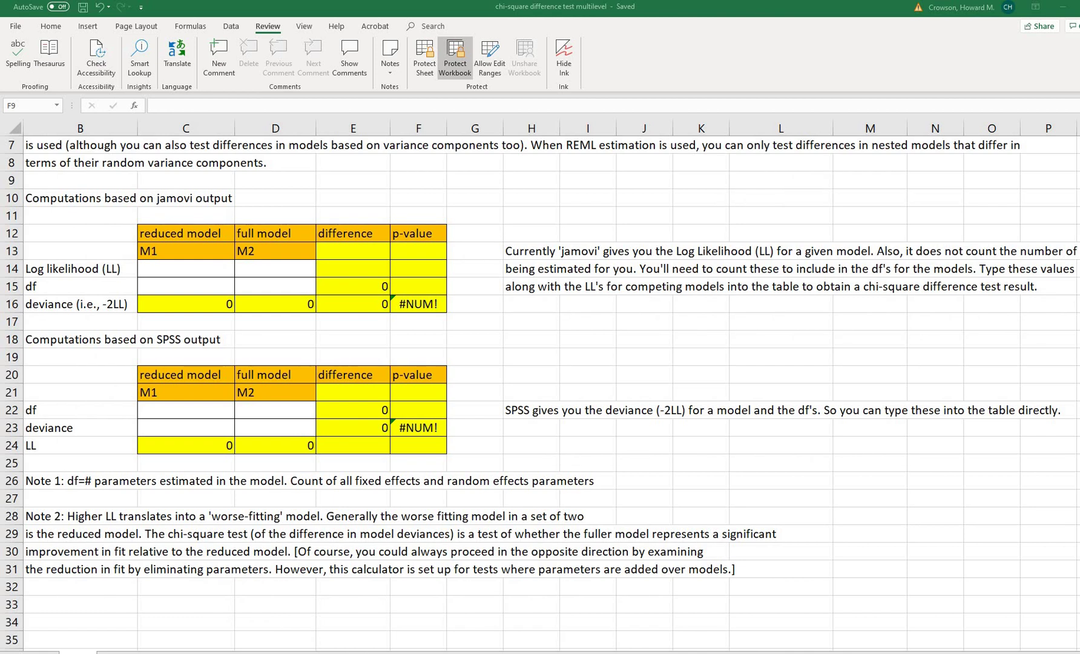
left_click(81, 198)
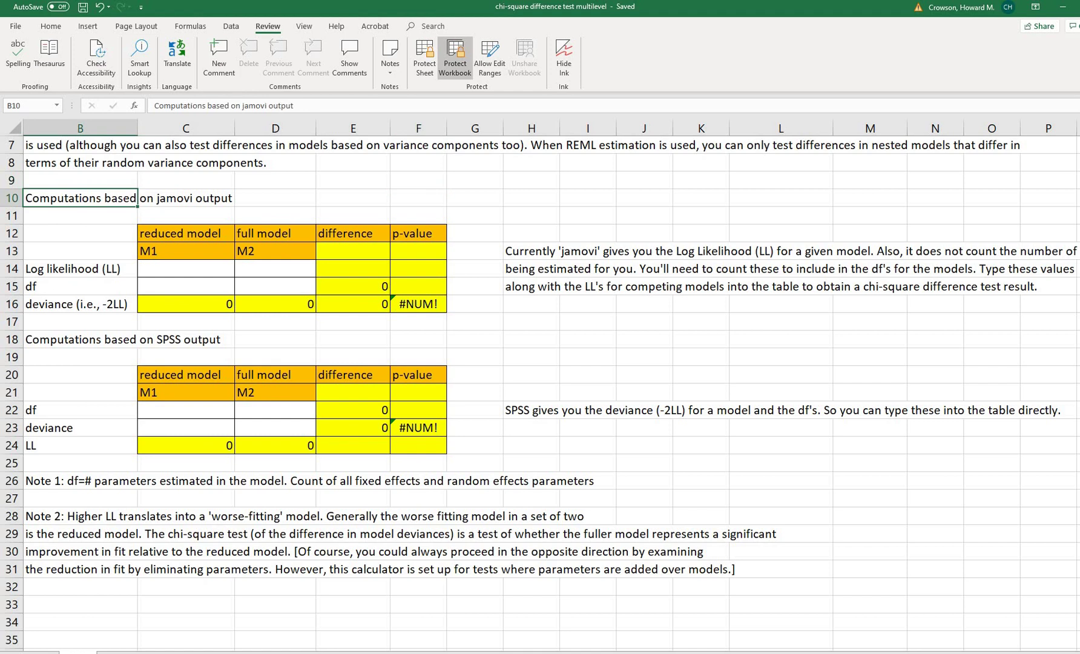
left_click(81, 339)
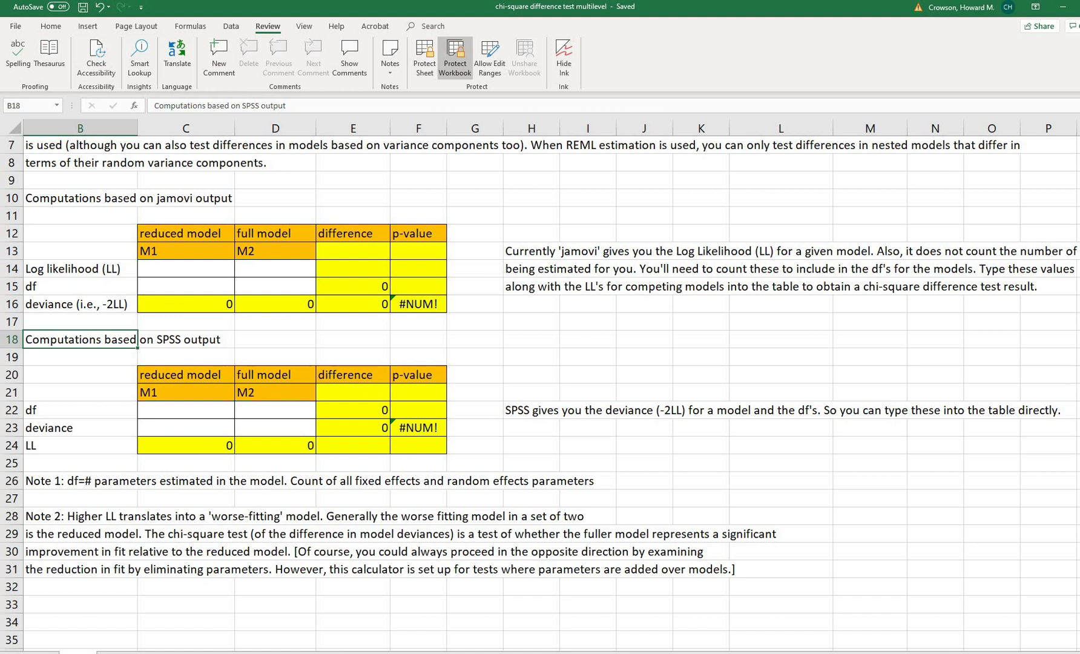
left_click(80, 268)
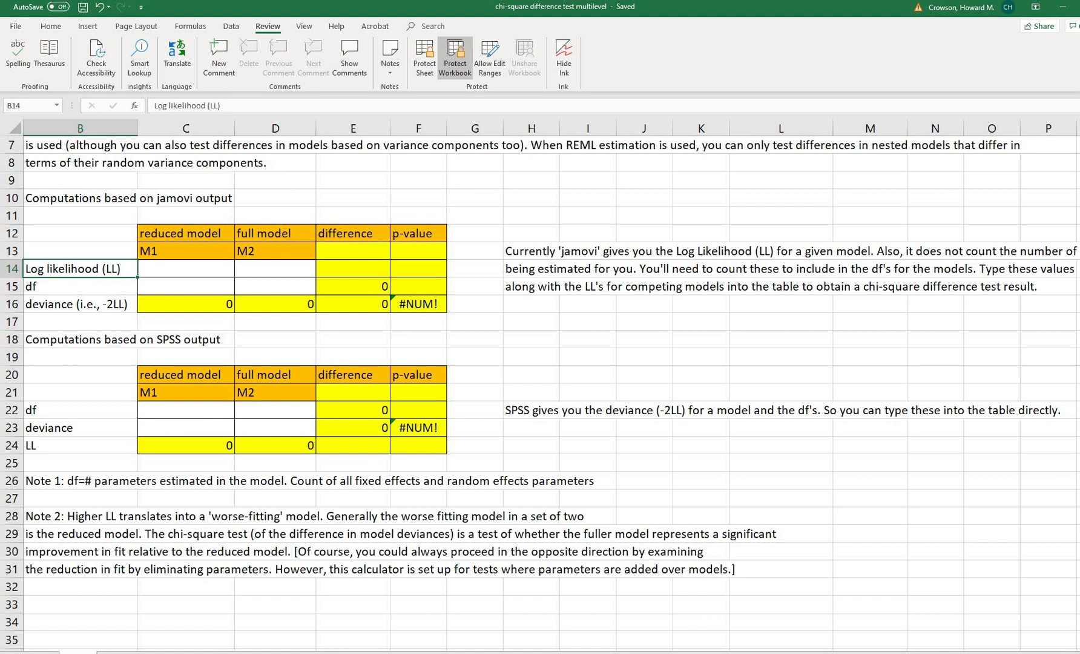
left_click(78, 304)
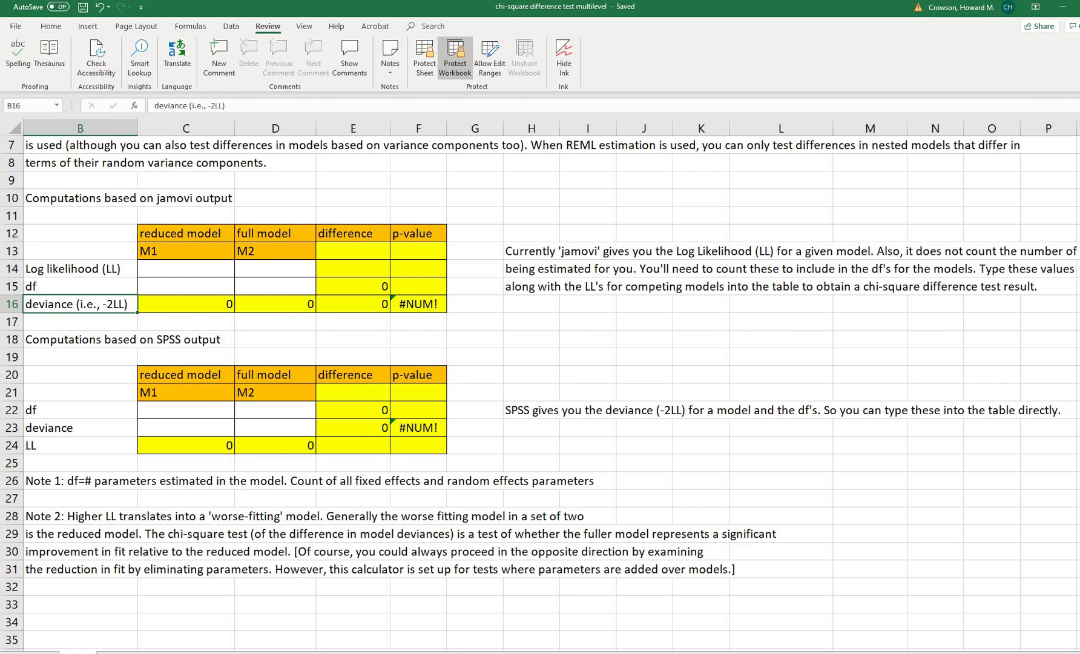
left_click(78, 269)
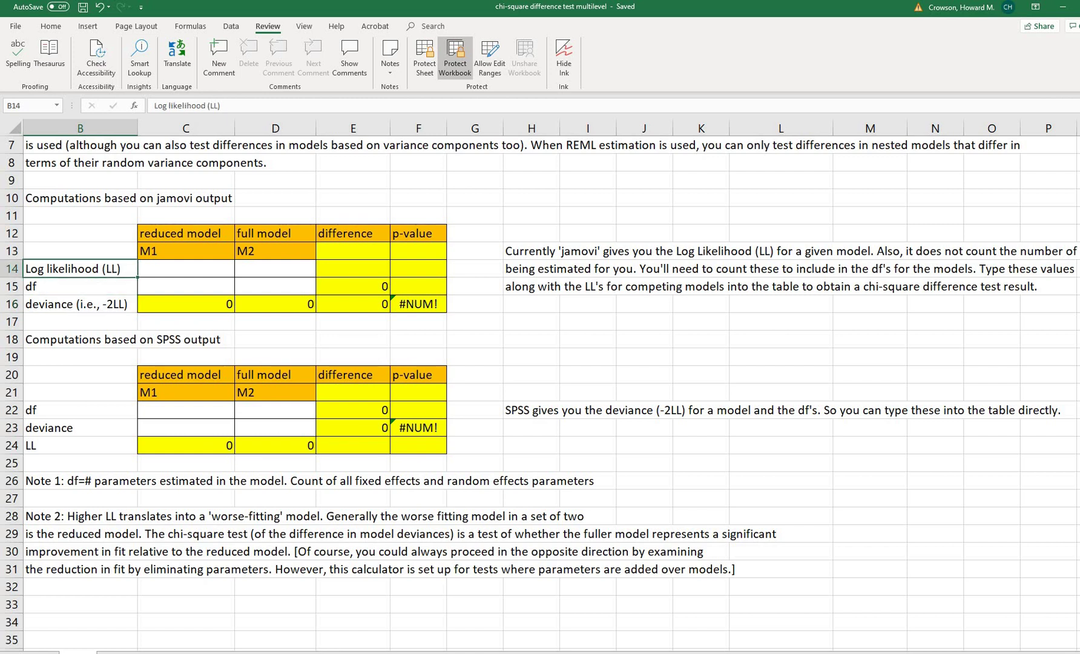
left_click(186, 268)
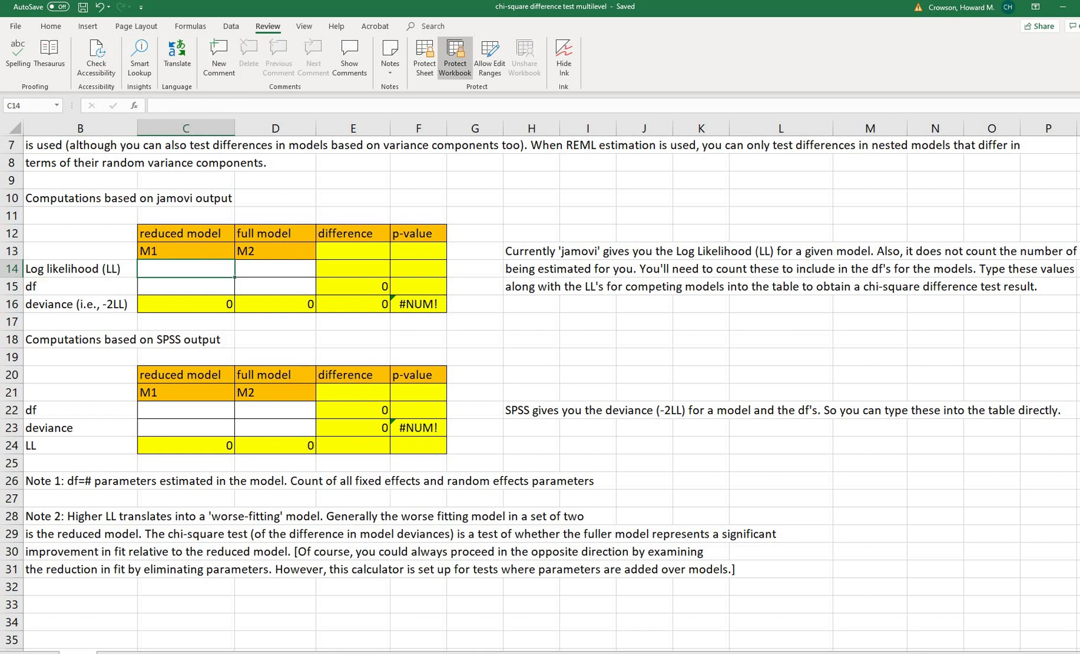
left_click(275, 268)
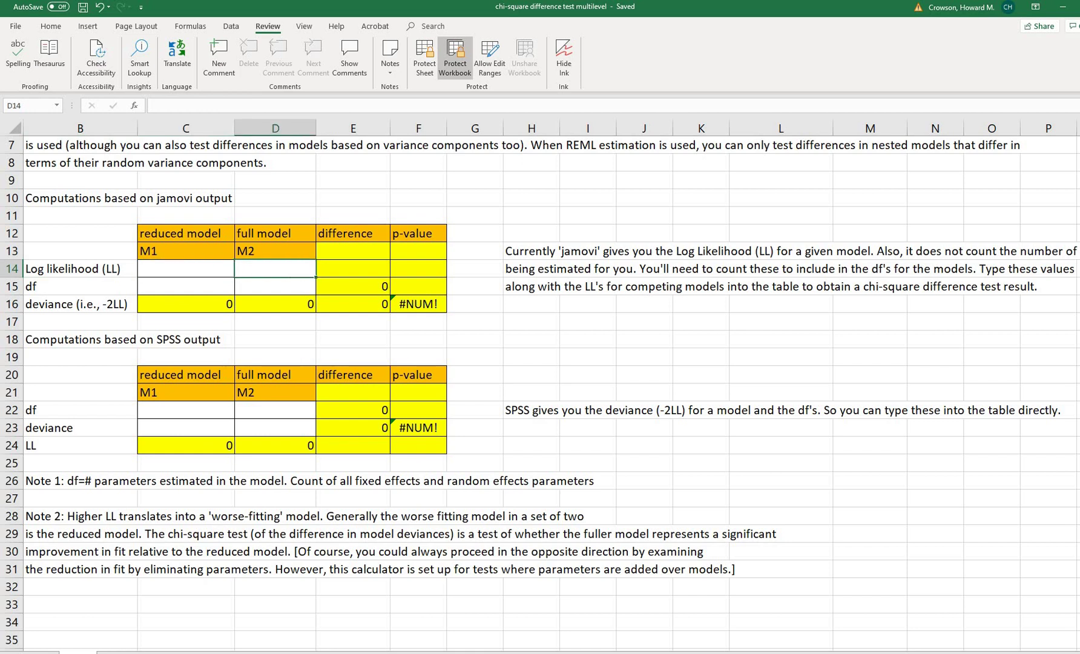
left_click_drag(185, 303, 275, 304)
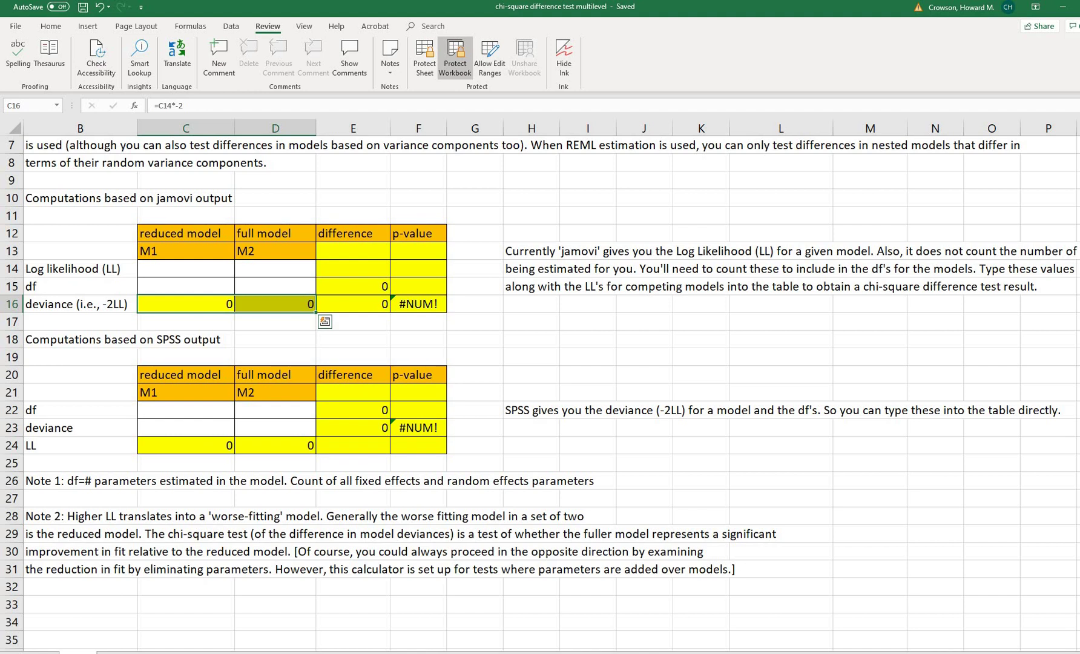
left_click_drag(186, 285, 275, 285)
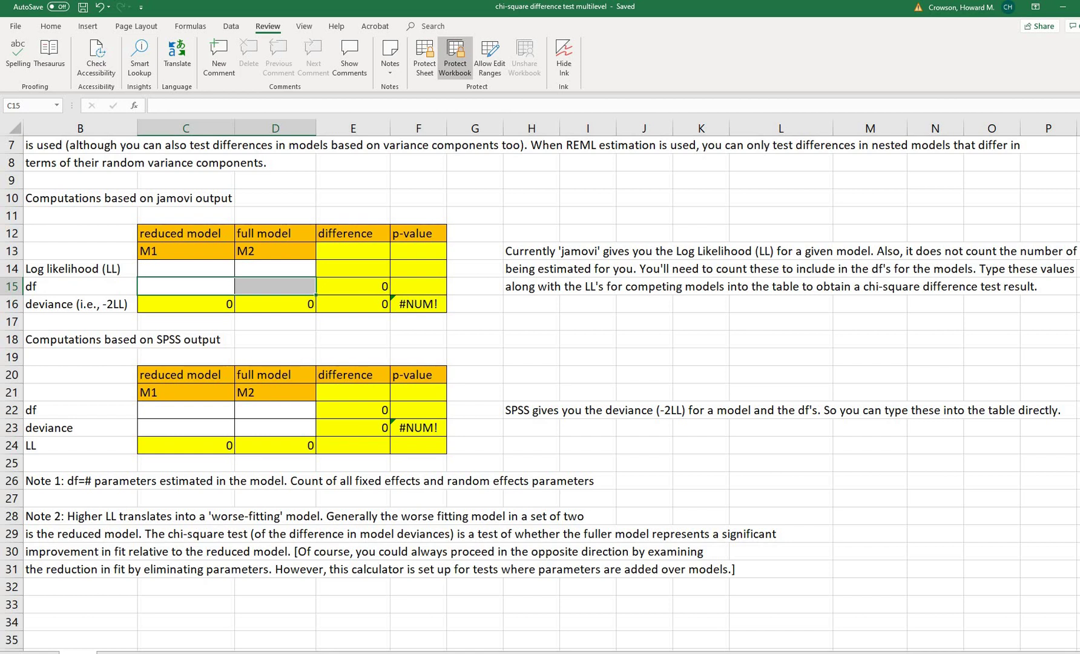
- Highlight the SPSS table's df, deviance and LL cells alongside the jamovi input cells
left_click(81, 427)
left_click(81, 410)
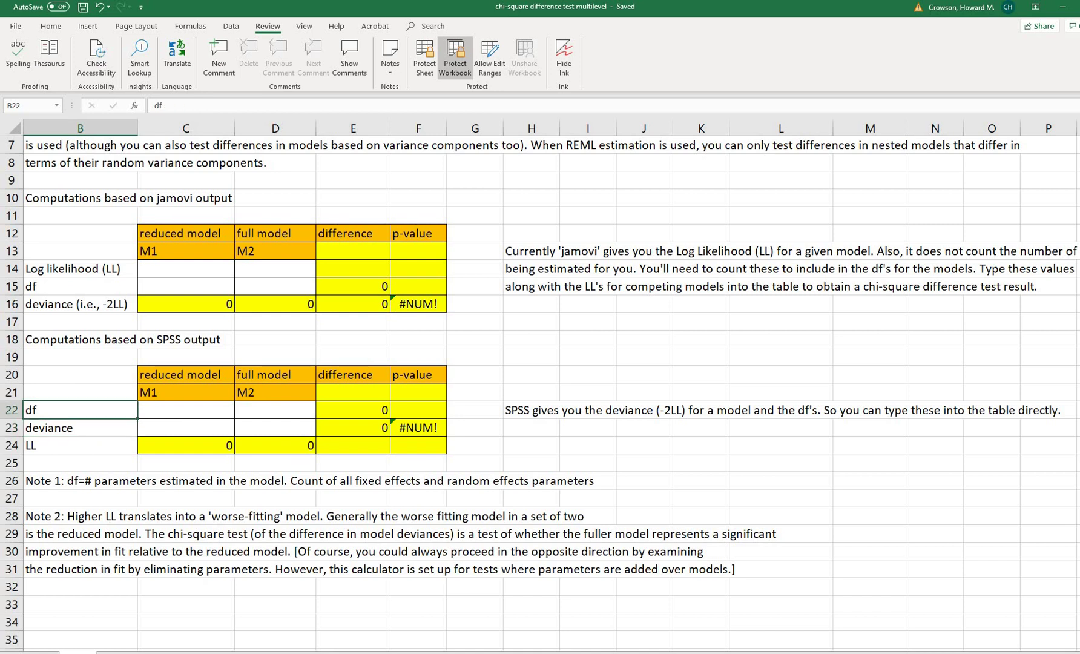
left_click_drag(181, 409, 275, 428)
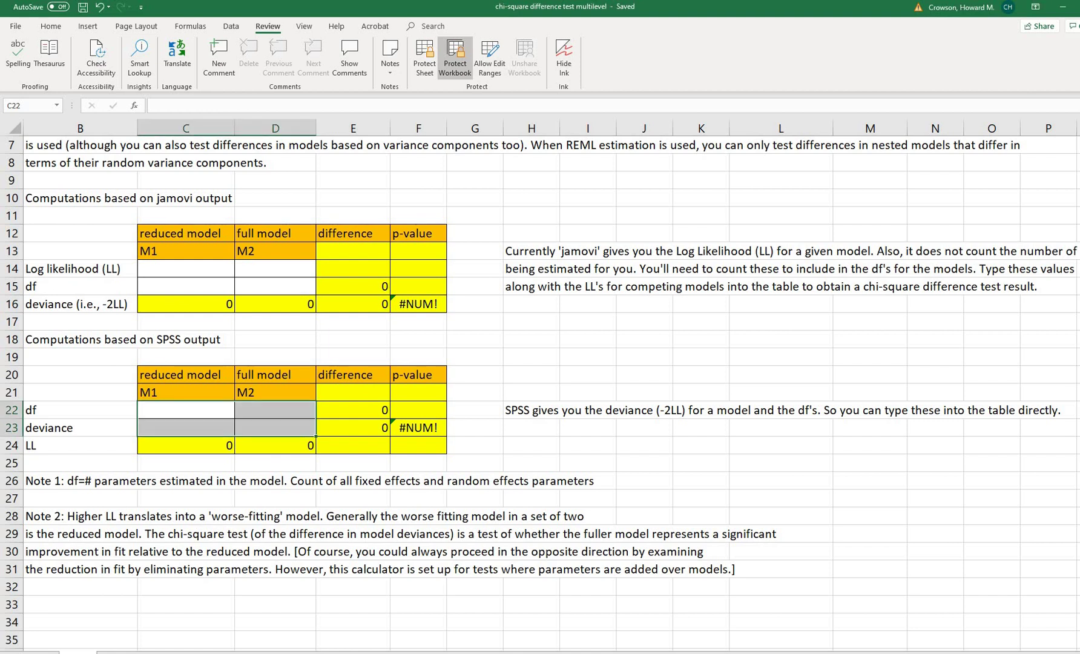
left_click_drag(186, 445, 276, 445)
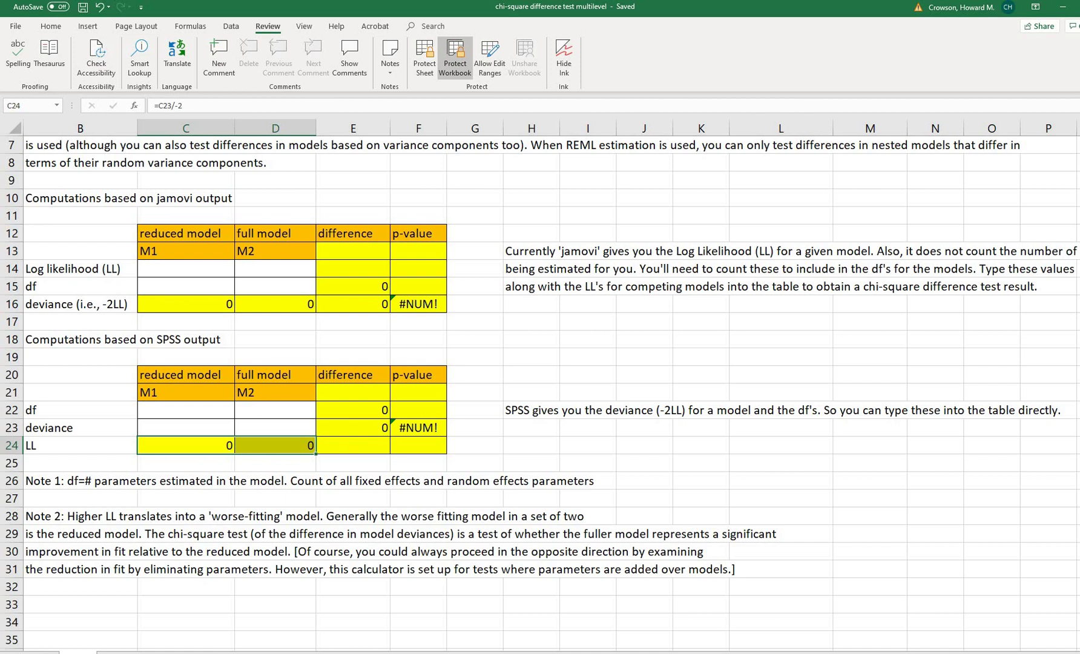
left_click_drag(194, 268, 253, 289)
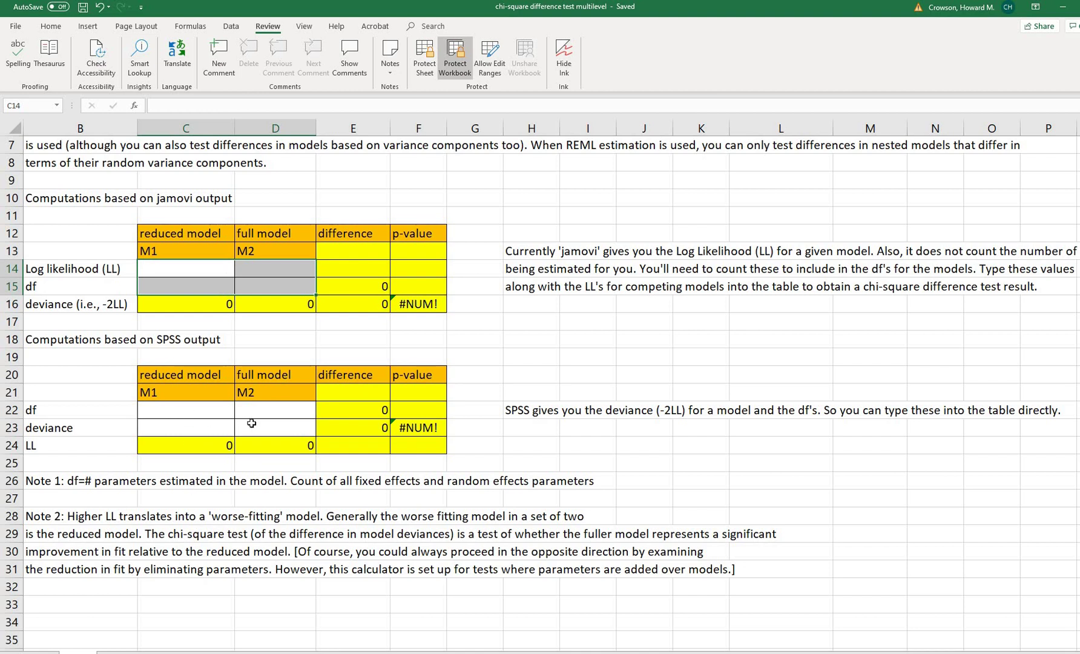
left_click_drag(189, 412, 269, 429)
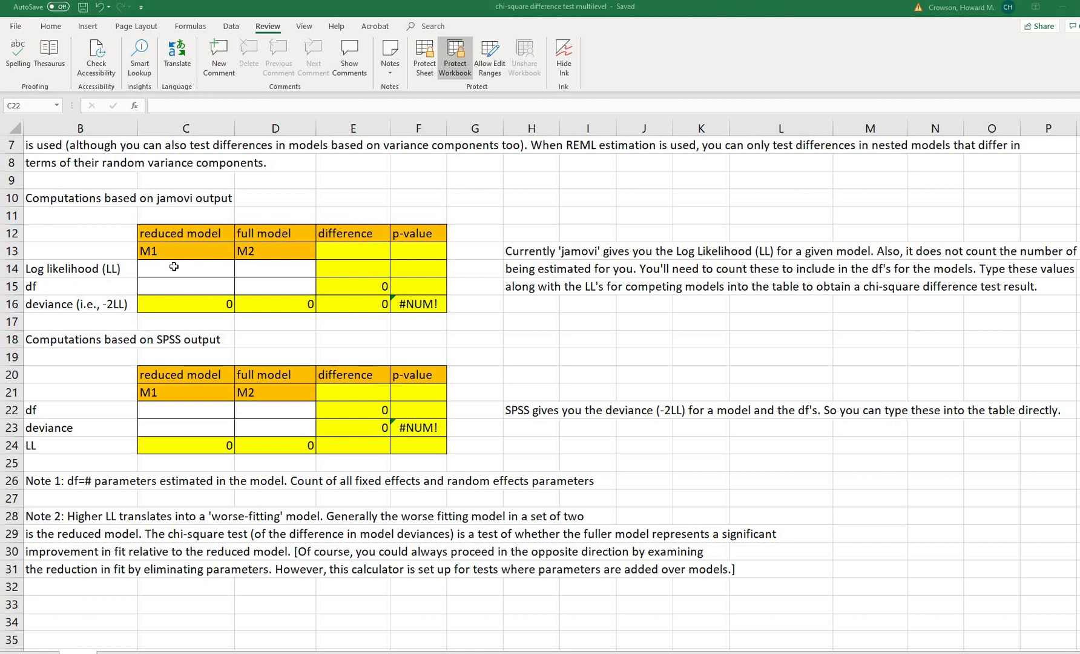
- Highlight the reduced and full model columns of the jamovi table
left_click_drag(174, 266, 182, 279)
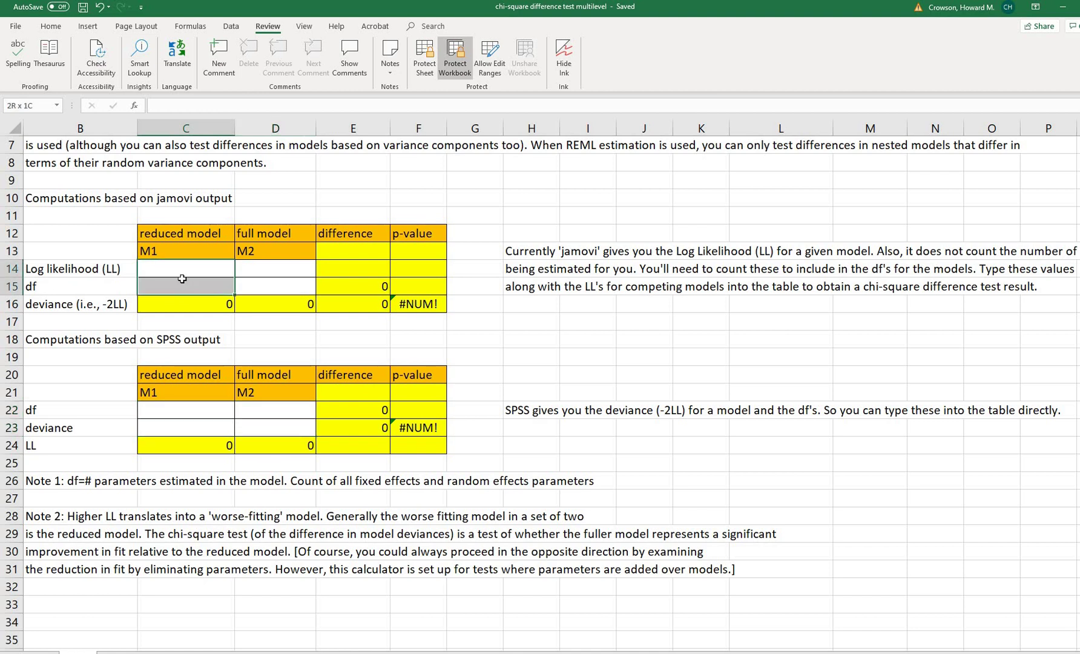
left_click_drag(182, 232, 206, 305)
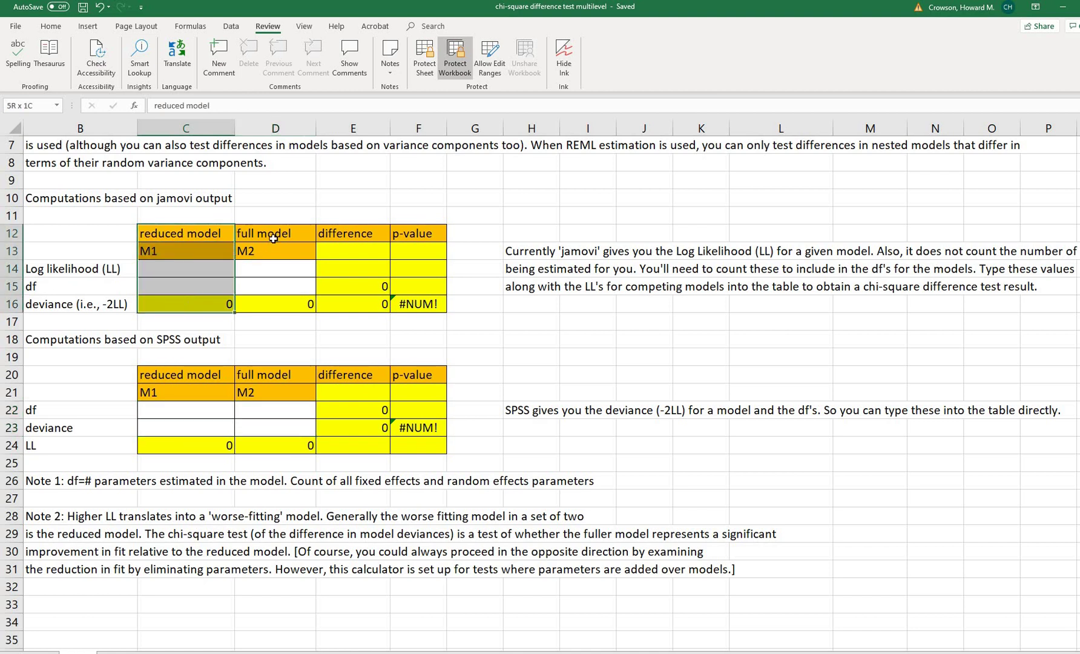
left_click_drag(273, 238, 275, 297)
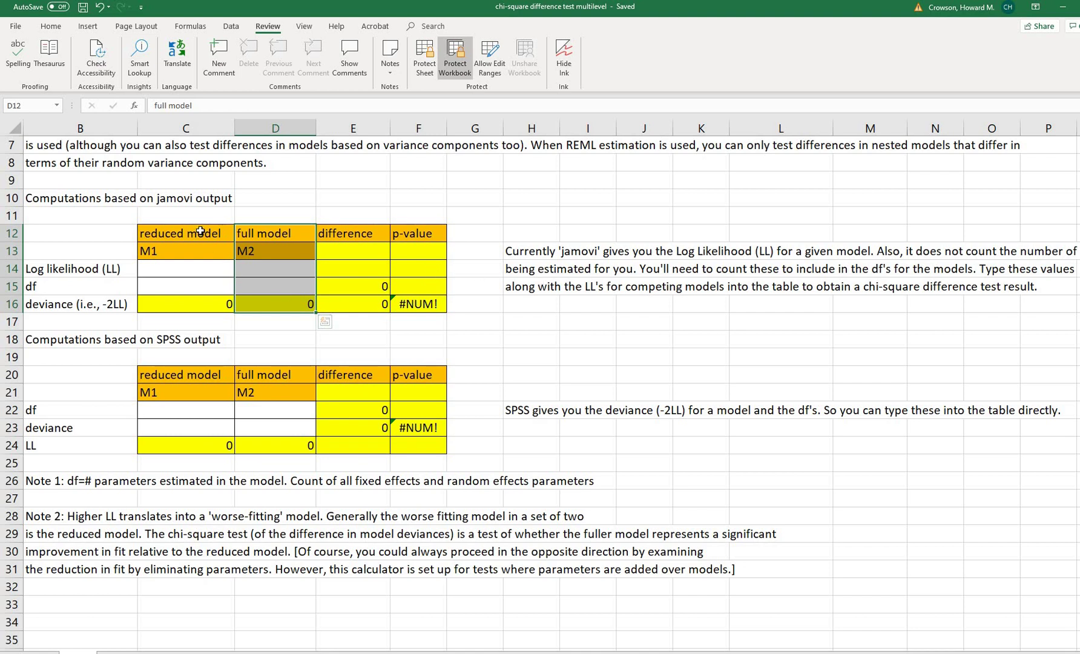
left_click_drag(200, 230, 202, 306)
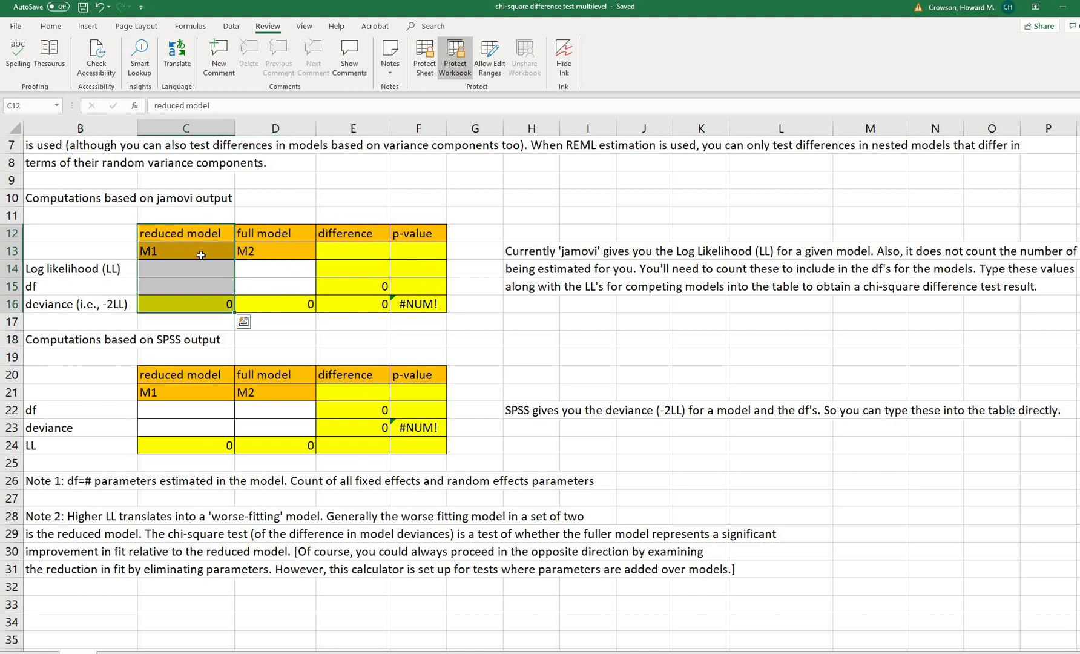
left_click_drag(260, 231, 275, 305)
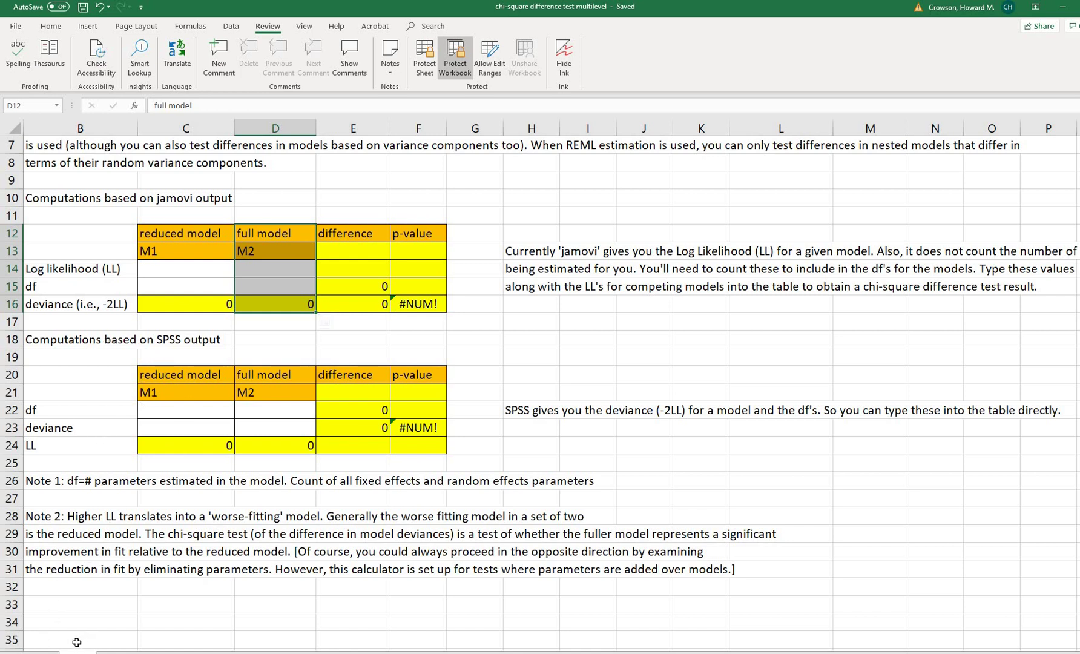
- In SPSS's Hsb82b.sav data, highlight the schid, mathach, ses and size columns
key("alt+Tab")
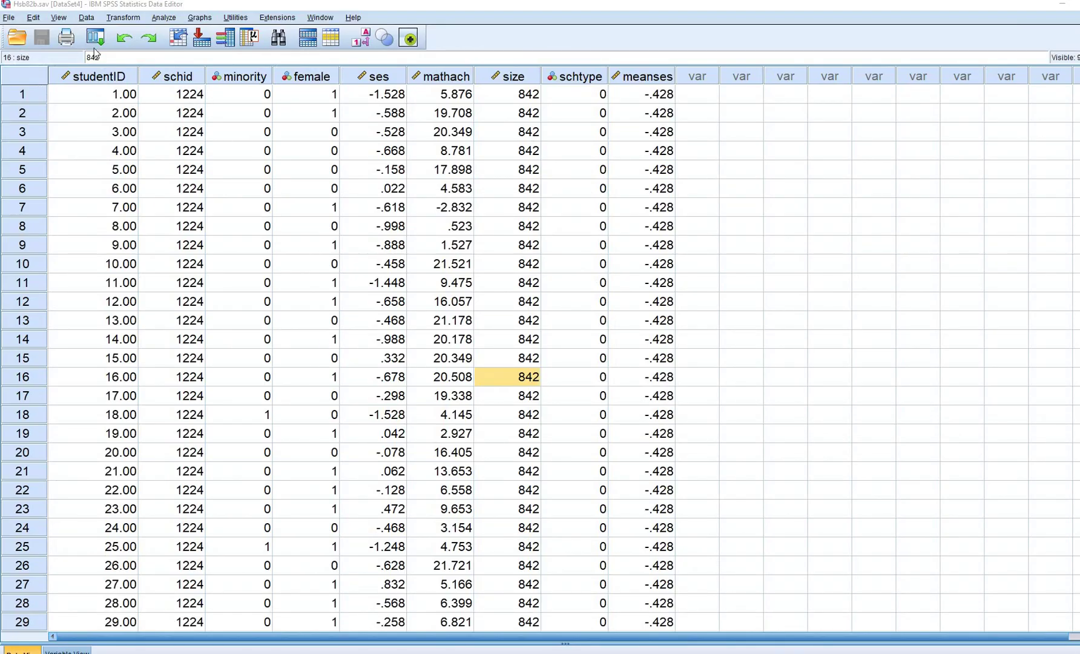
left_click(182, 77)
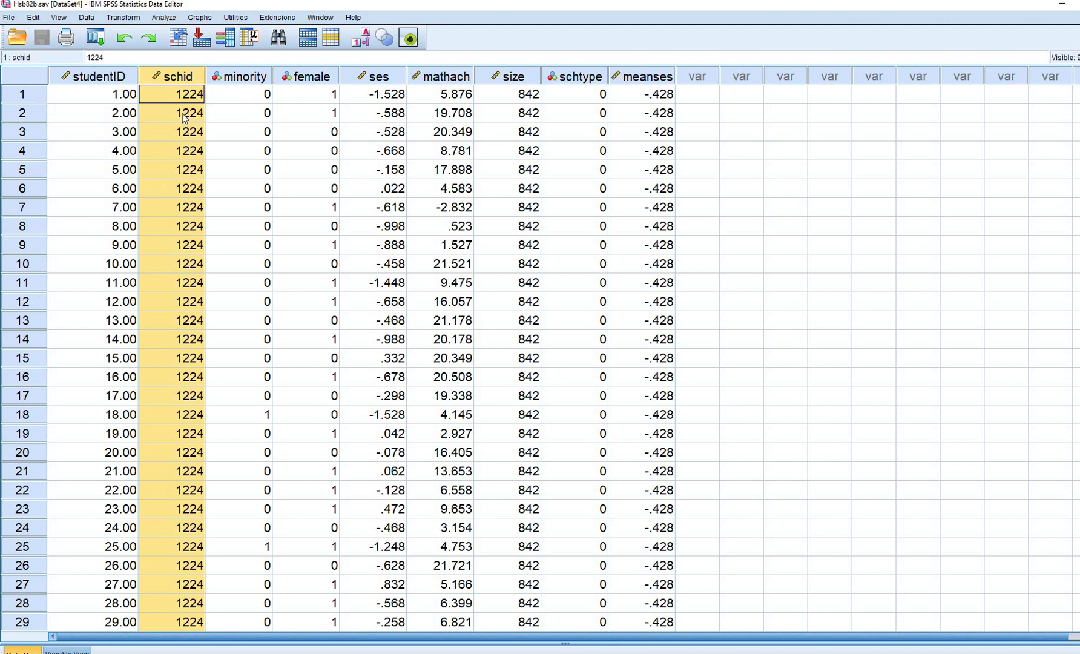
left_click(448, 82)
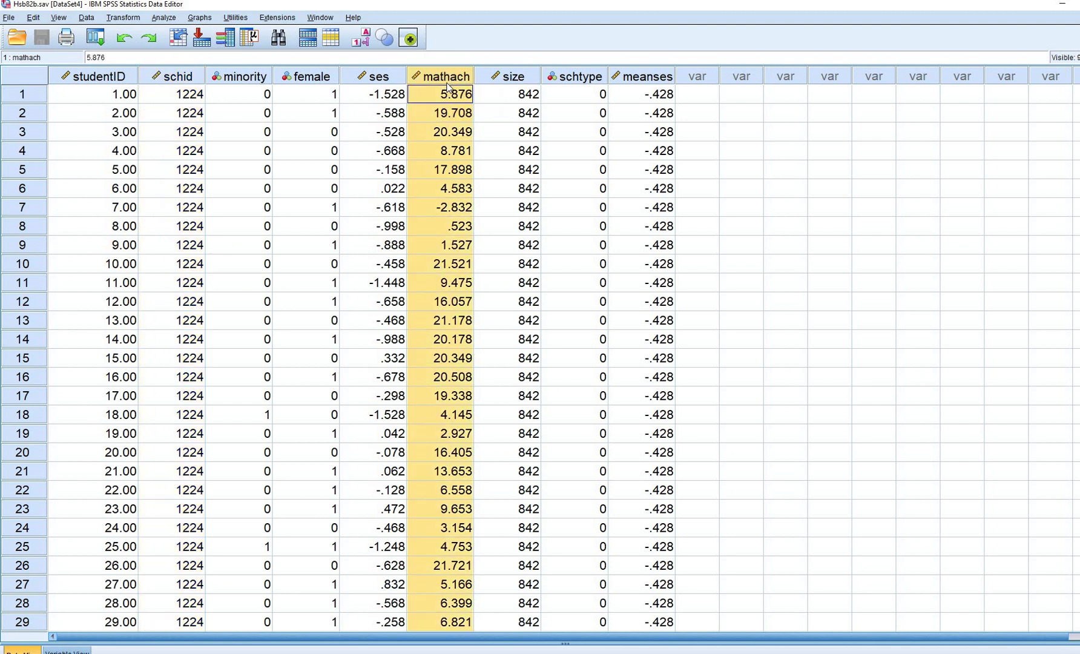
left_click(388, 81)
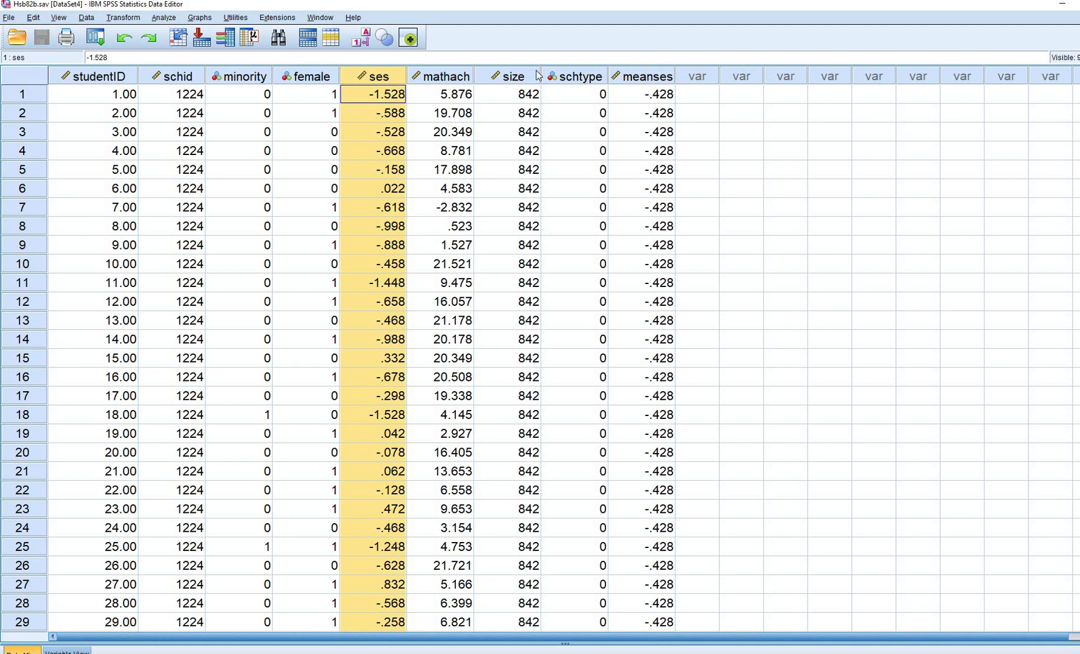
left_click(512, 81)
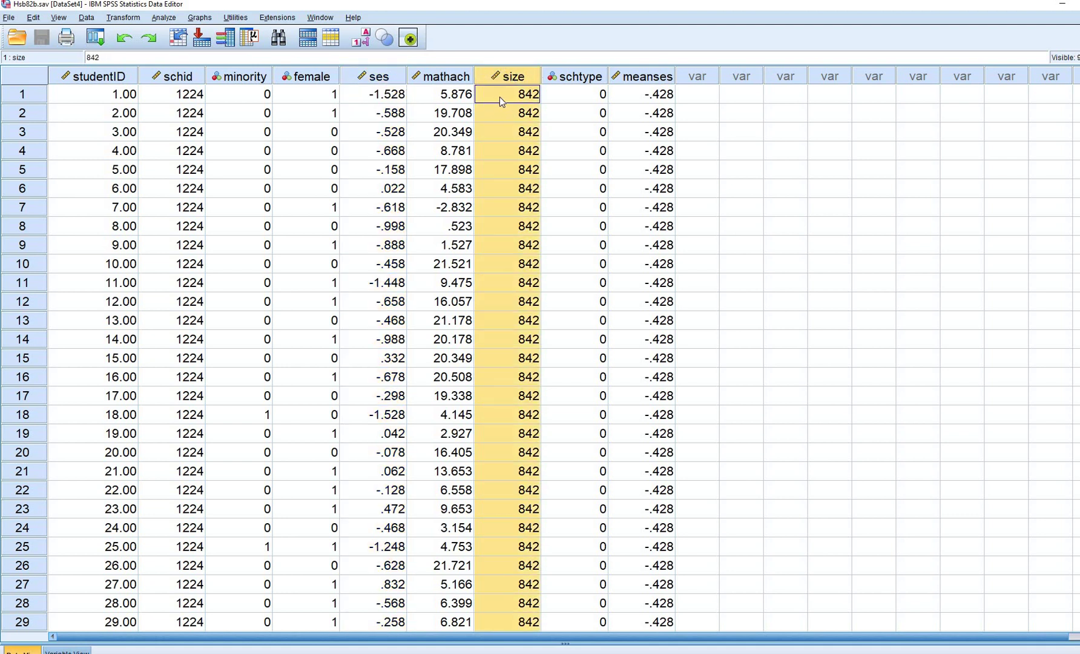
left_click(451, 131)
- Start a new Linear Mixed Models setup from defaults with schid as the subject variable
left_click(163, 17)
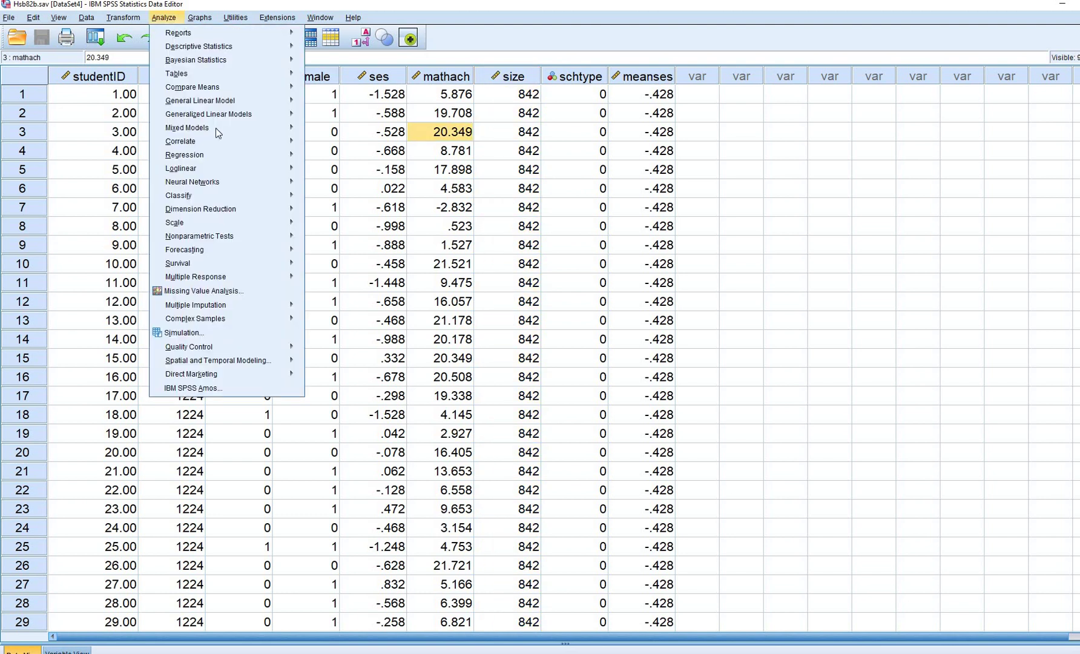
mouse_move(218, 127)
left_click(312, 160)
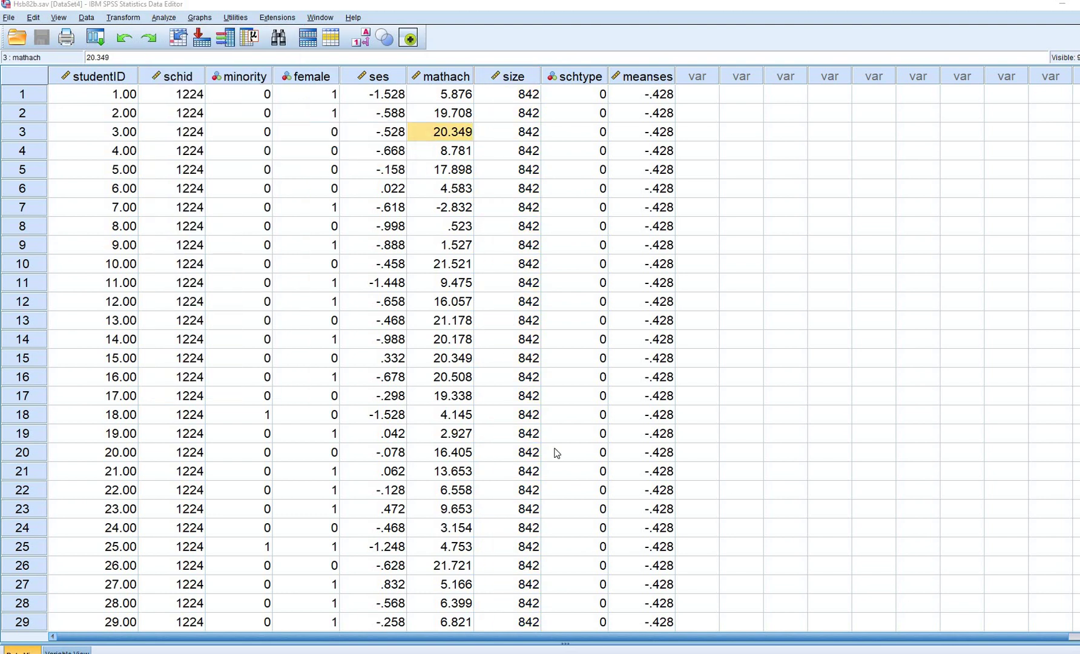
left_click(547, 527)
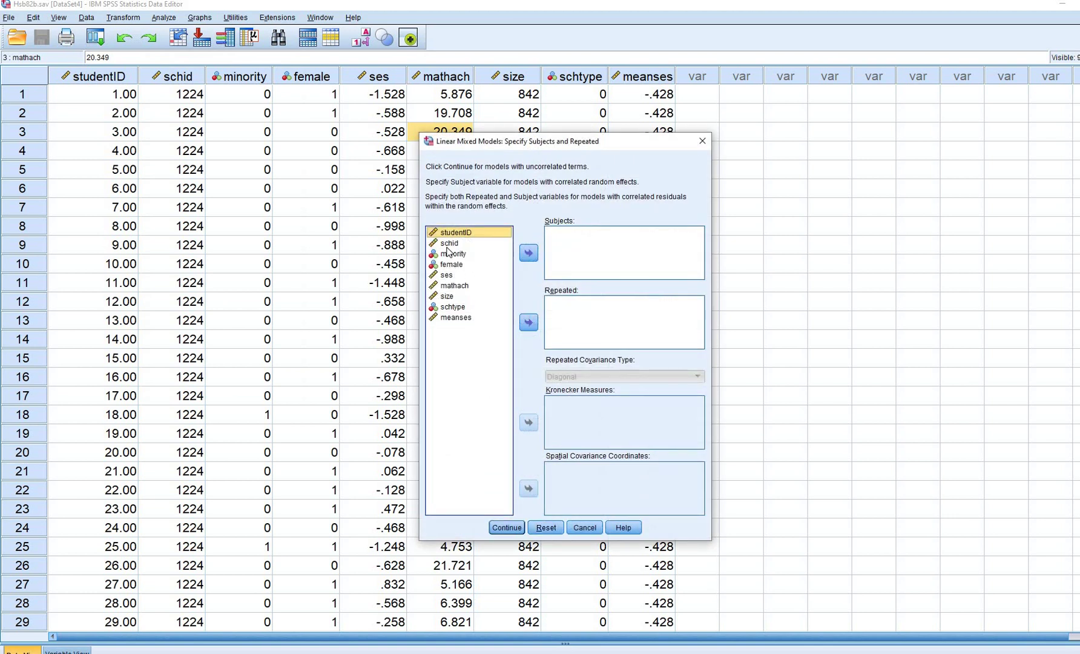
left_click(460, 242)
left_click(529, 252)
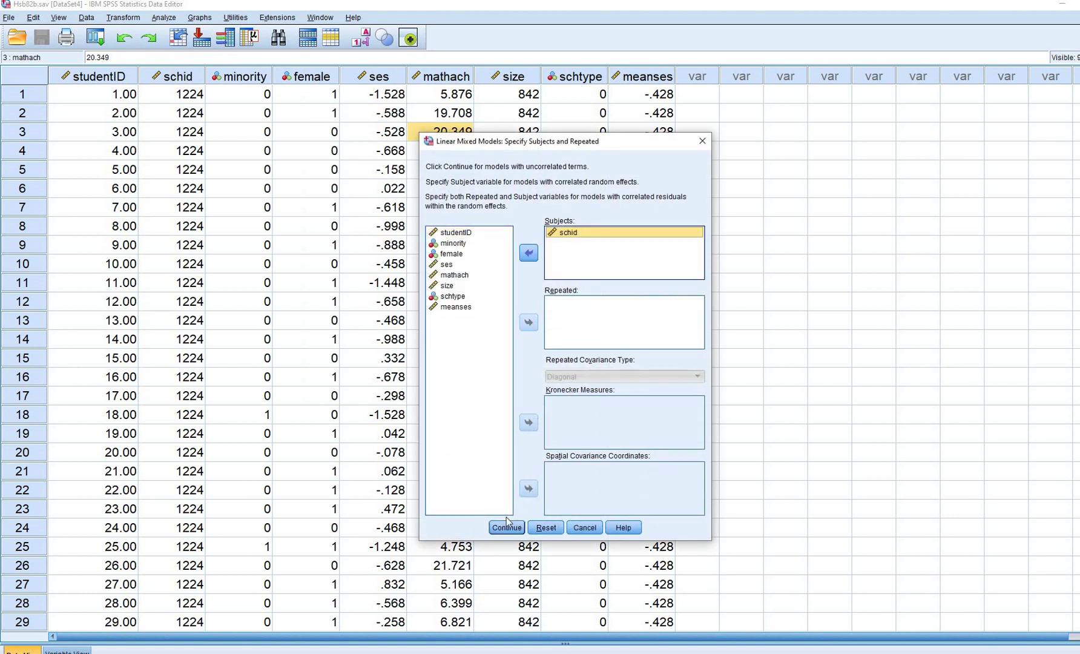
left_click(505, 527)
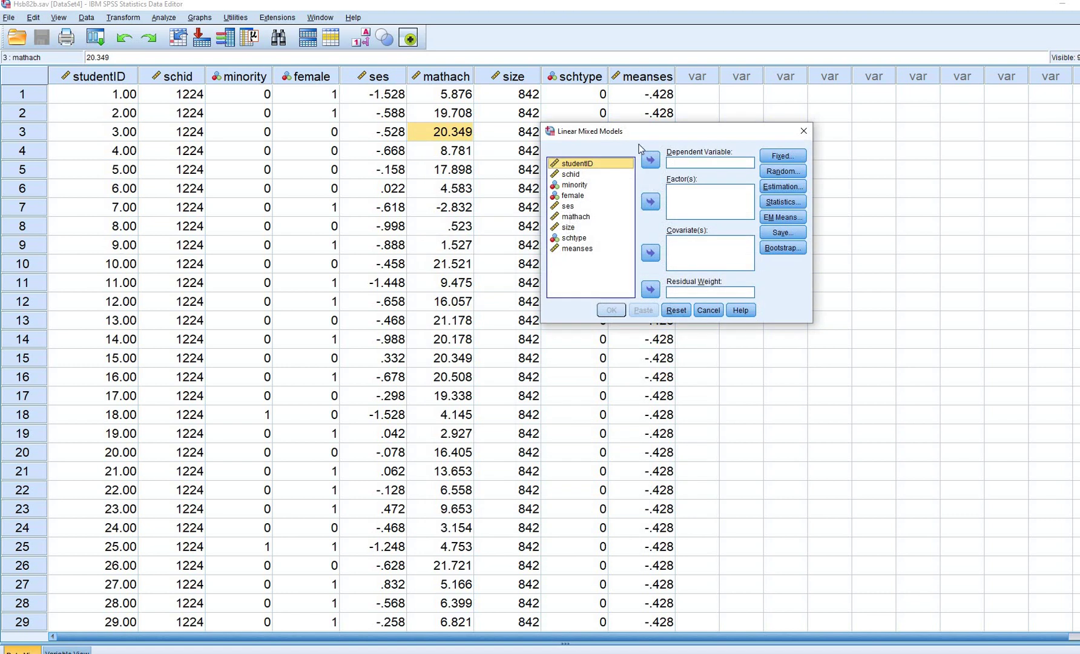
- Set mathach as the dependent variable and ses as a covariate
left_click(576, 216)
left_click(570, 206)
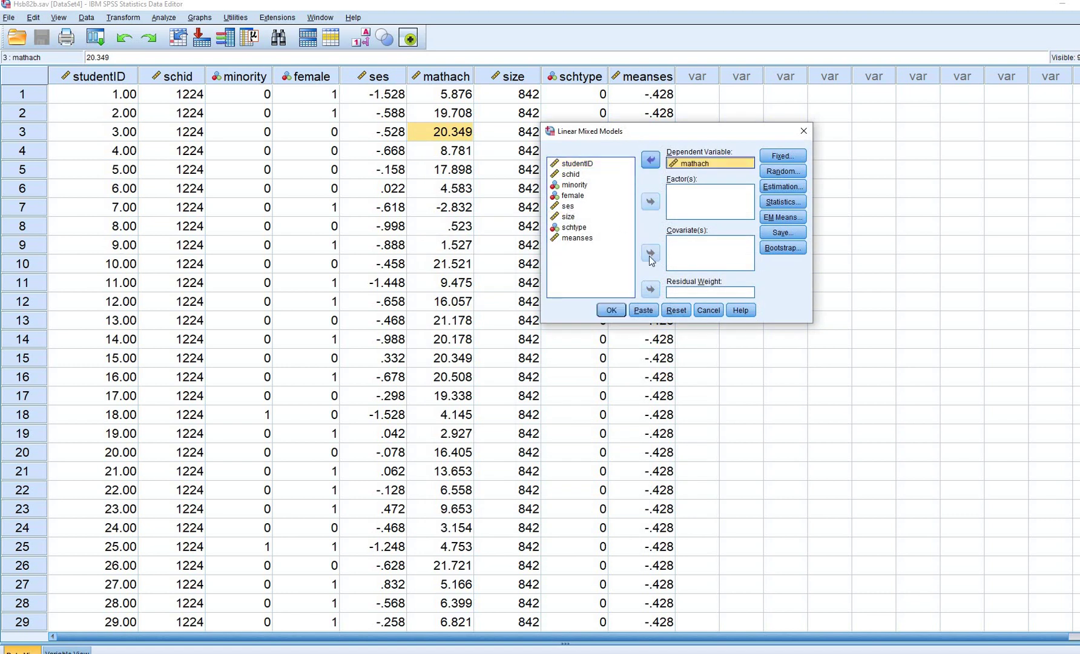
left_click(650, 253)
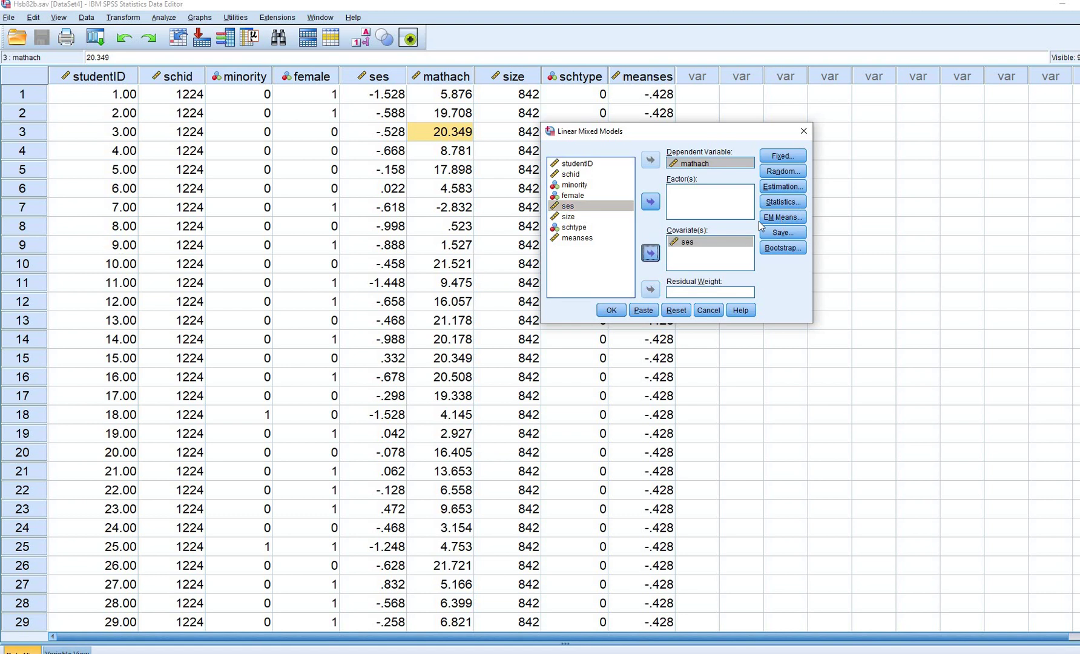
left_click(787, 157)
- Add ses to the fixed effects model
left_click(624, 311)
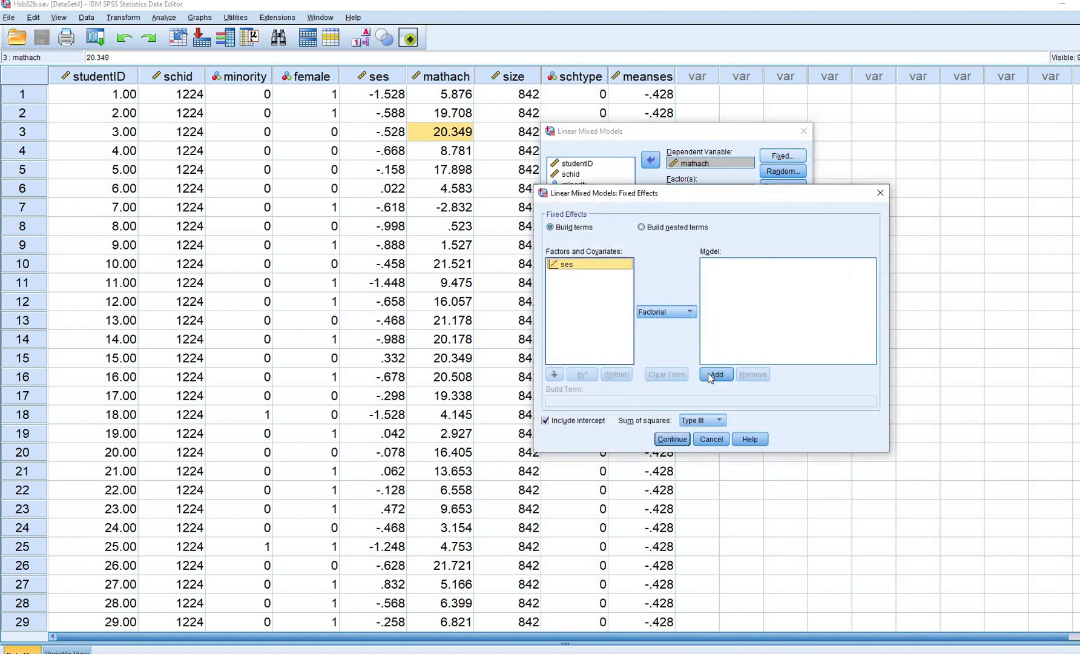
left_click(717, 374)
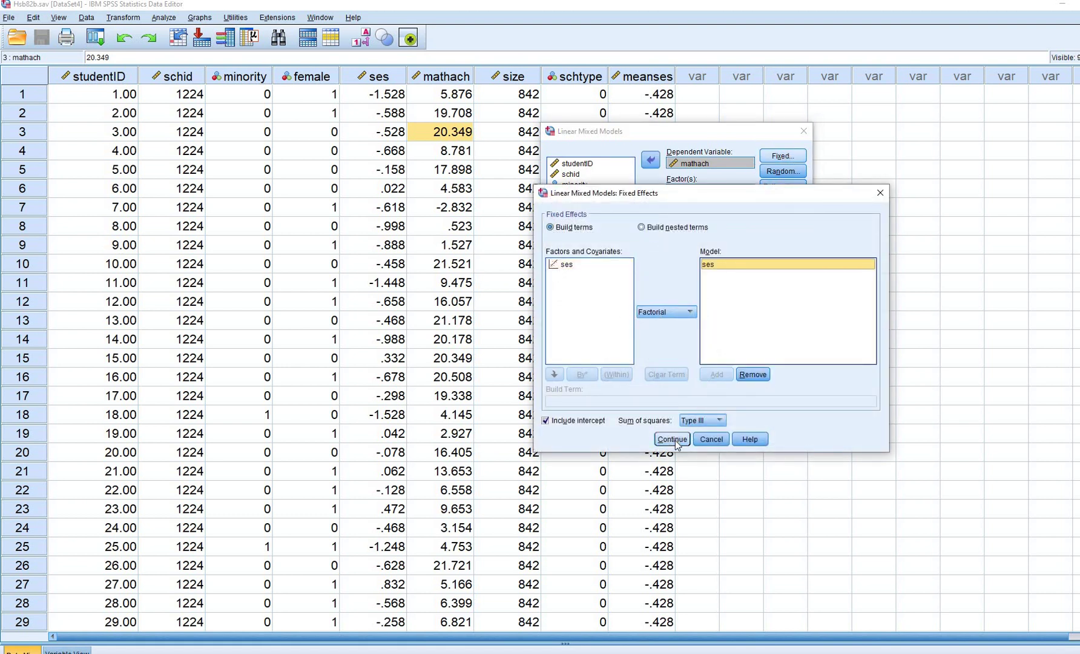
key("Return")
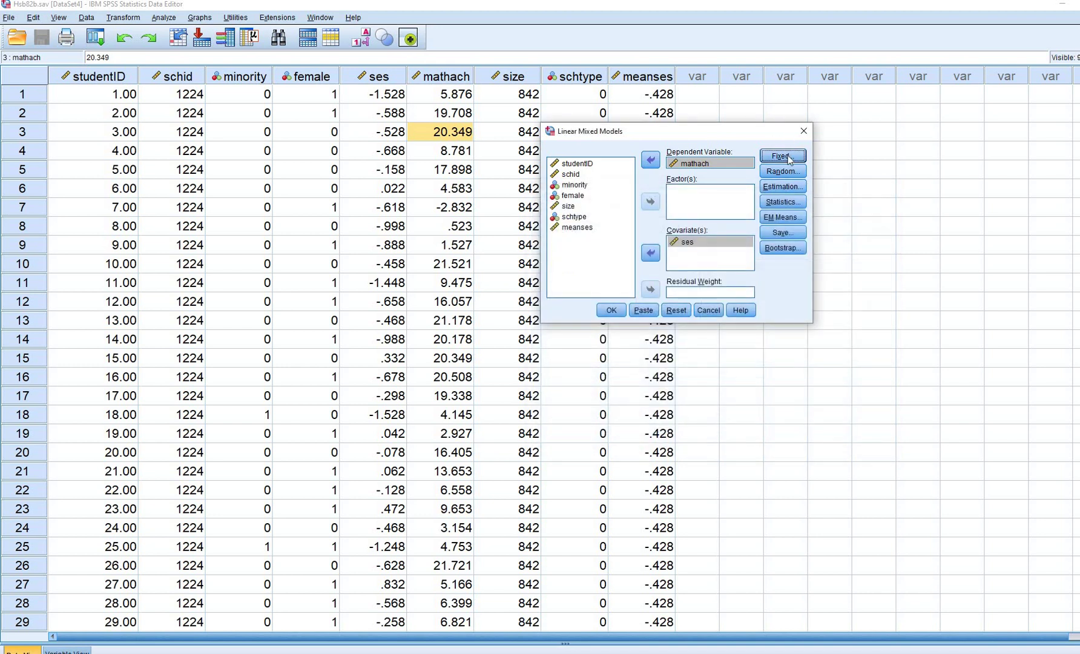
- Include a random intercept with schid as the subject grouping
left_click(783, 171)
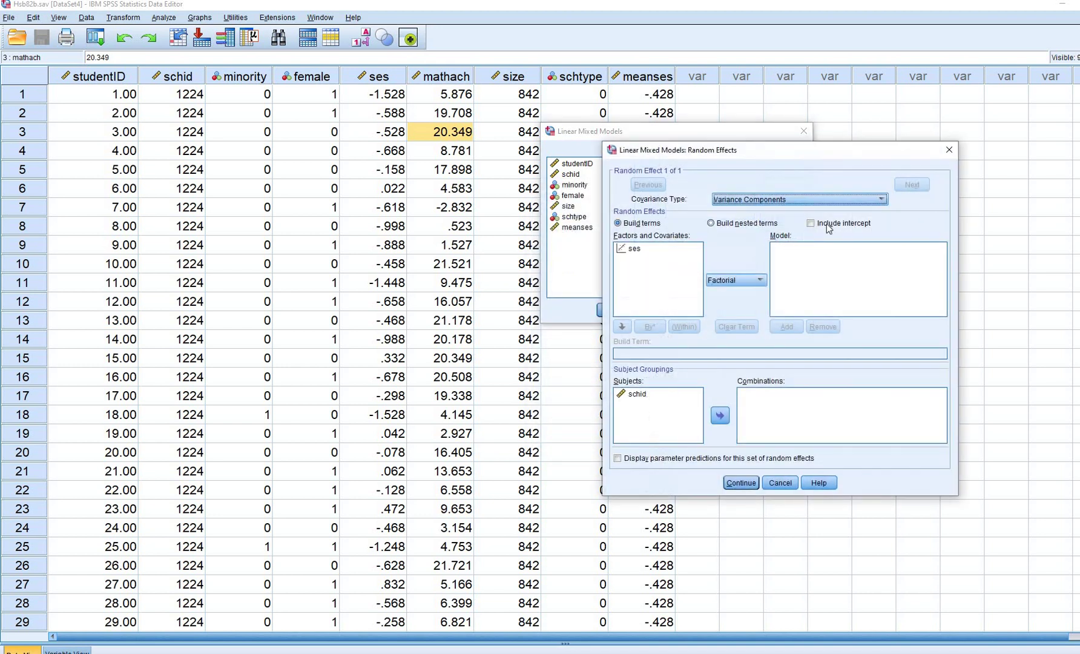
key("space")
left_click(632, 398)
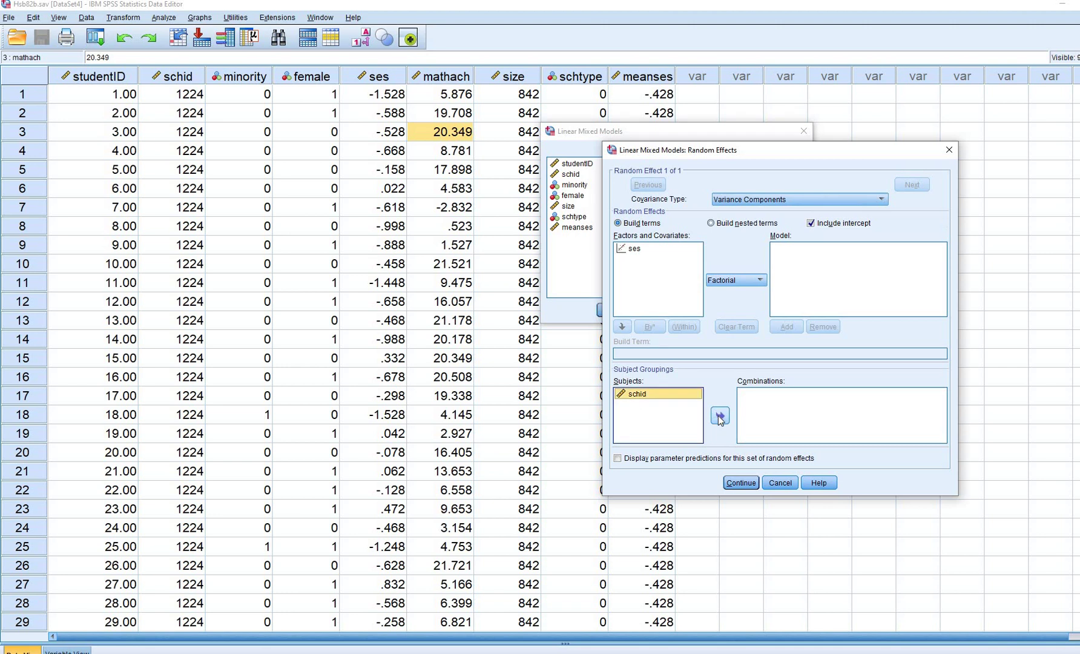
left_click(720, 416)
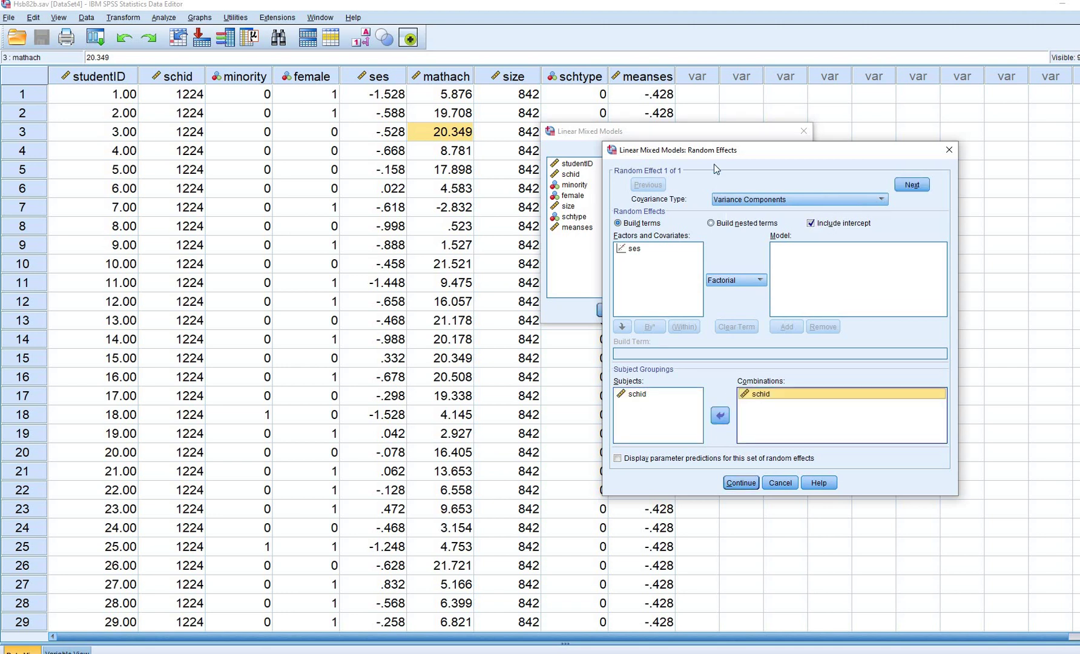
left_click(633, 395)
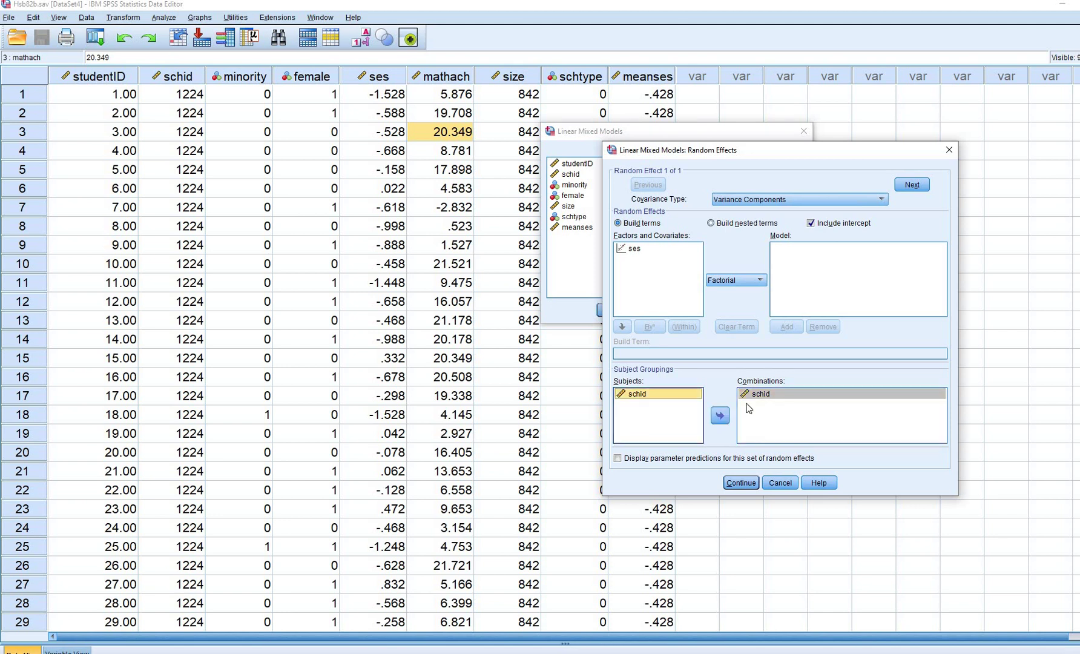
left_click(757, 395)
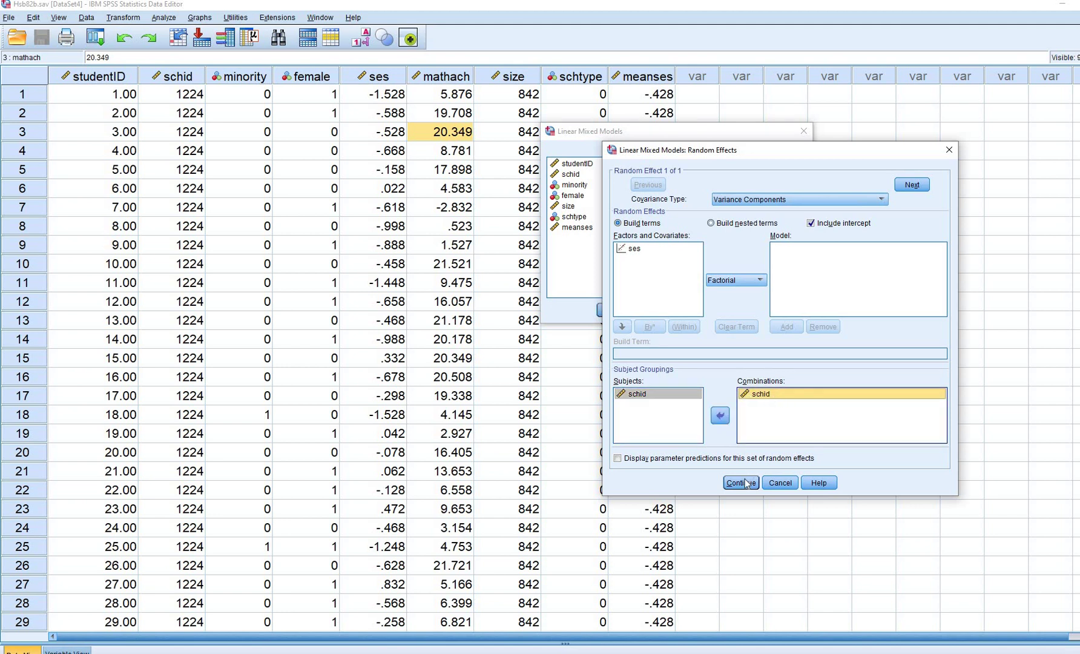
key("Return")
- Set the estimation method to Maximum Likelihood (ML)
left_click(783, 187)
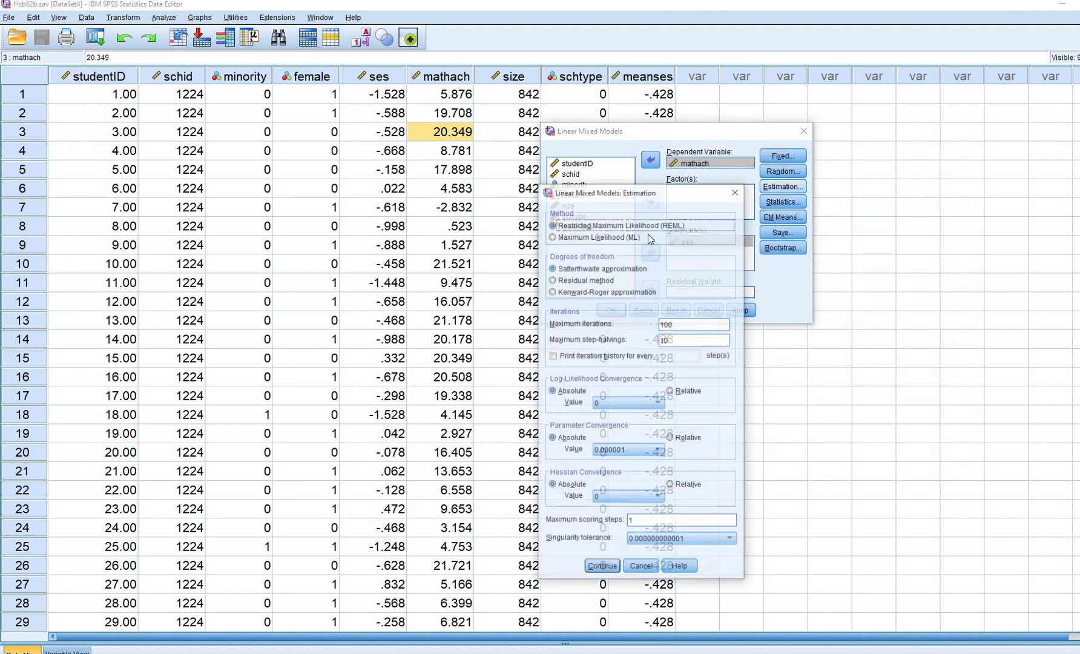
left_click(553, 236)
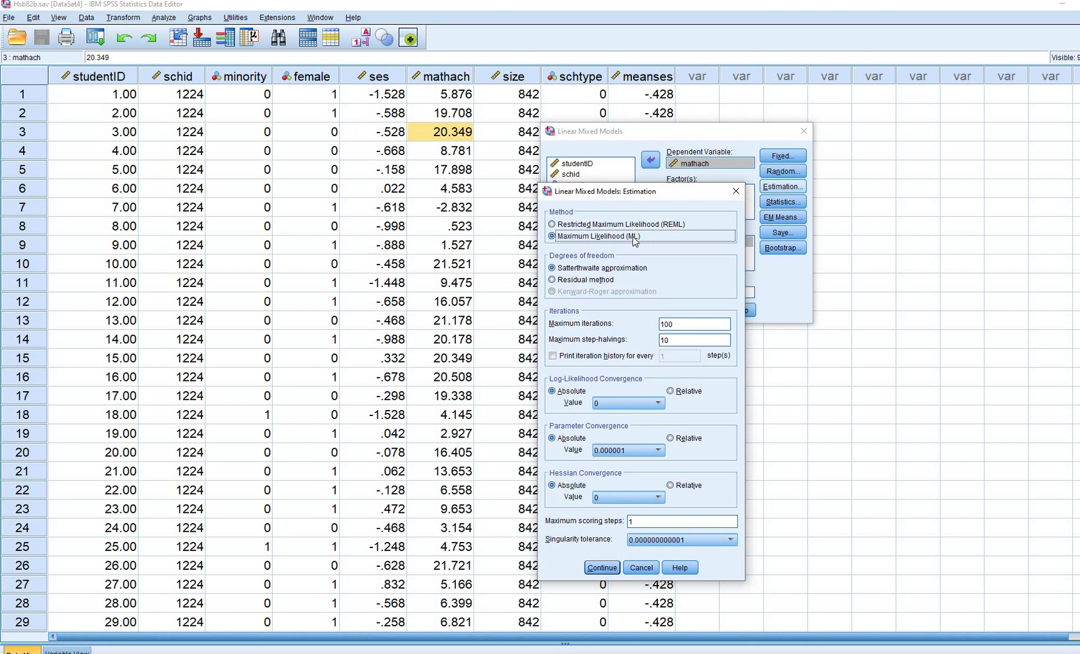
left_click(601, 567)
- Request fixed-effect estimates, covariance parameter tests and random-effect covariances, then run the model
left_click(781, 202)
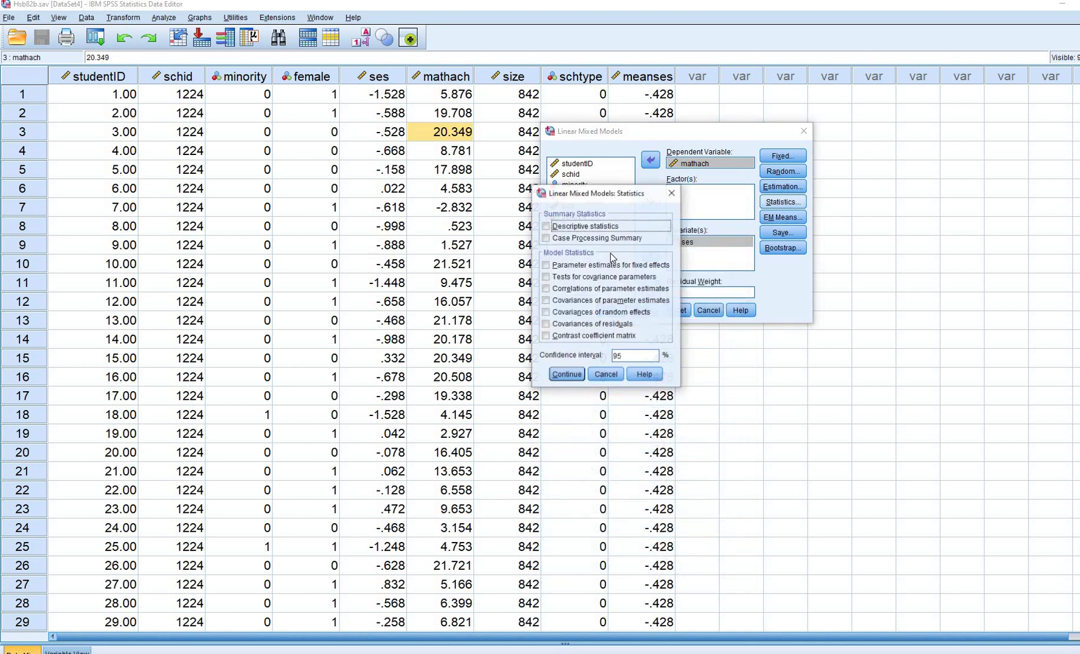
left_click(546, 264)
left_click(547, 277)
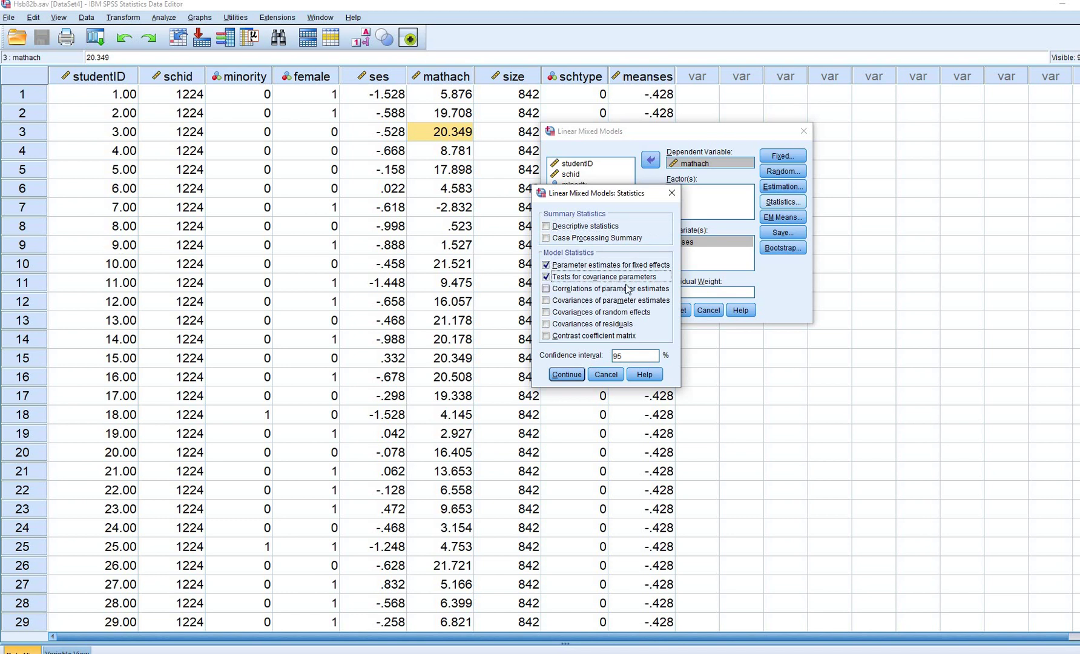
left_click(575, 316)
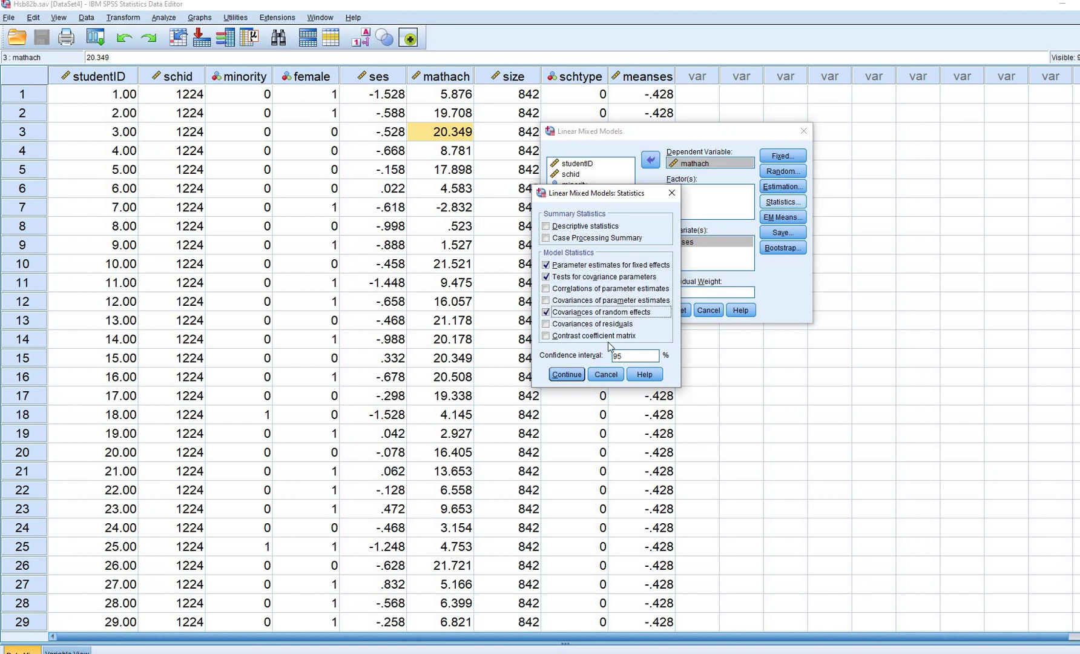
left_click(563, 374)
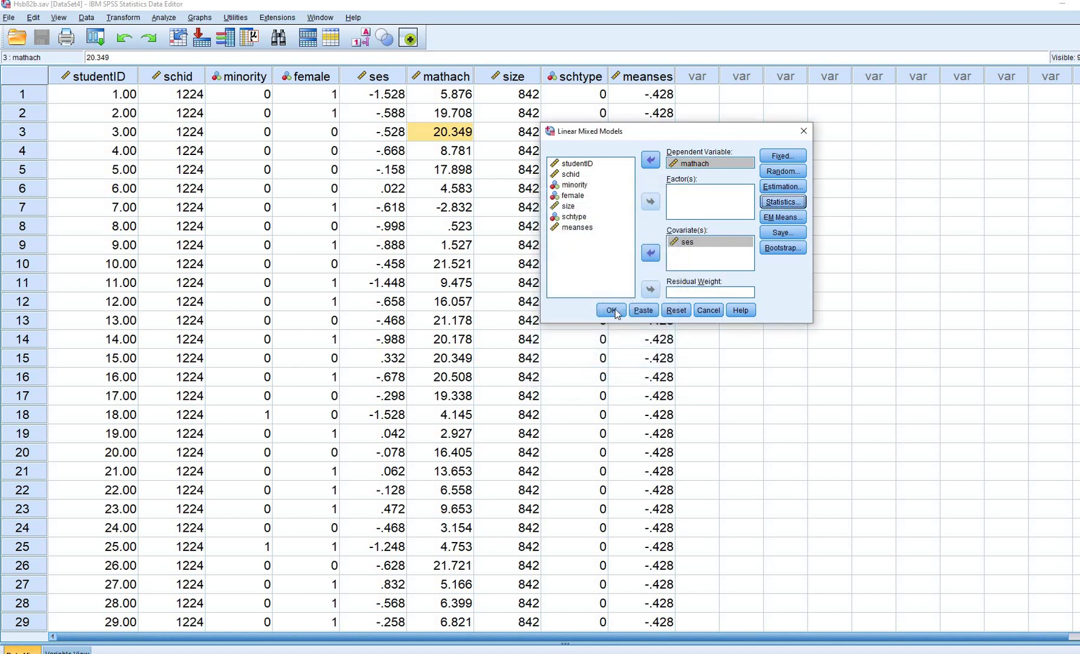
left_click(611, 311)
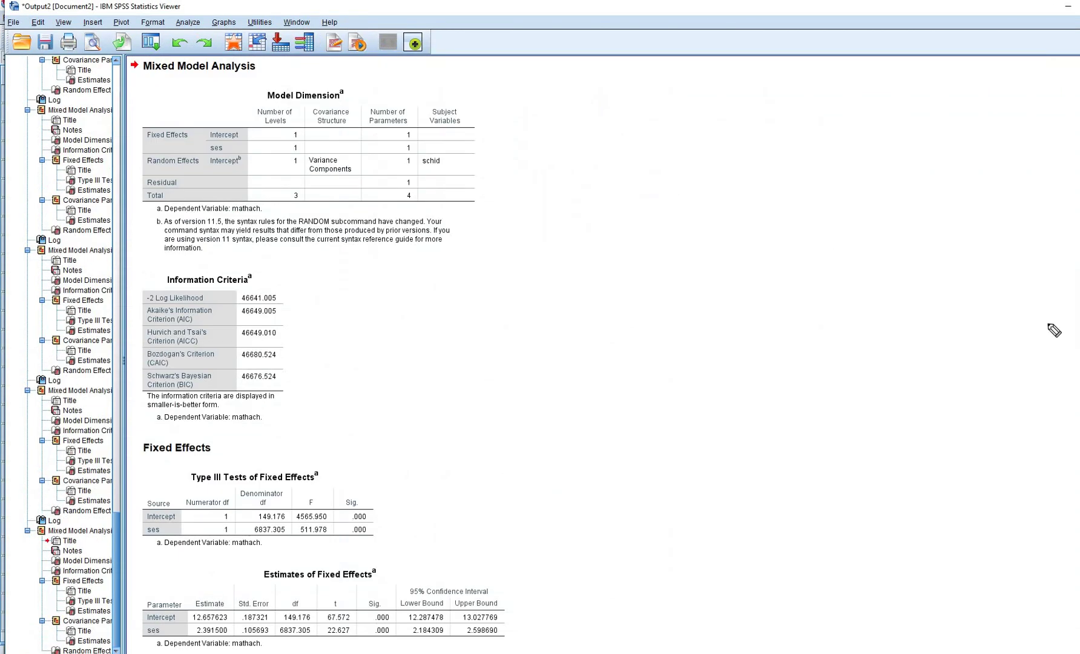
- Annotate the Model Dimension table's intercept, ses and random intercept counts totalling 4 parameters
scroll(1053, 328, "up", 1)
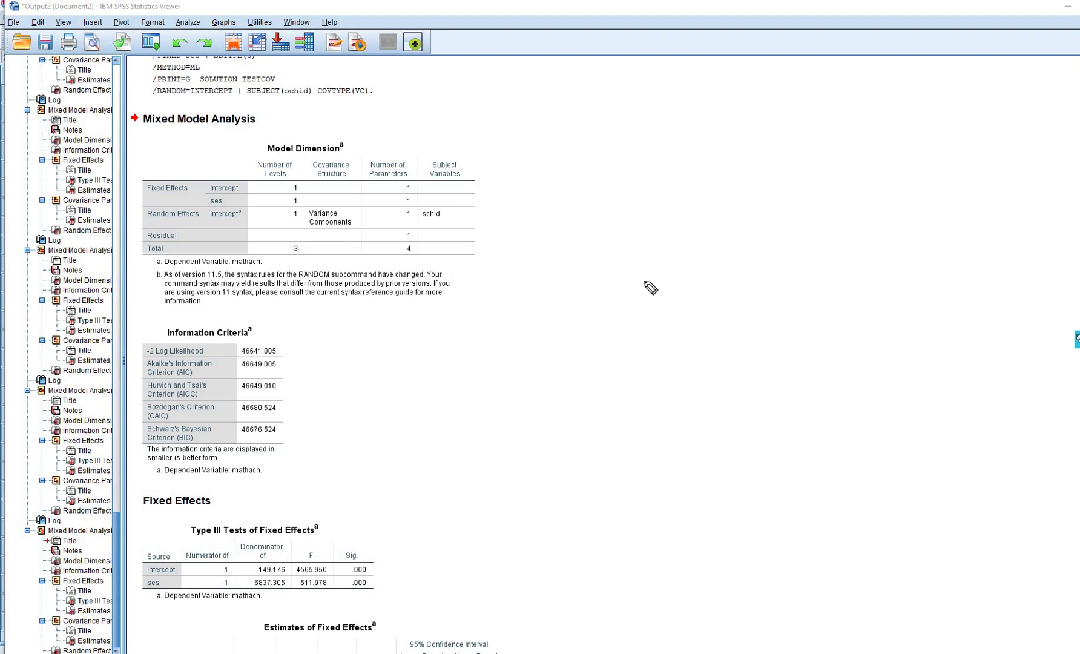
left_click_drag(280, 156, 322, 156)
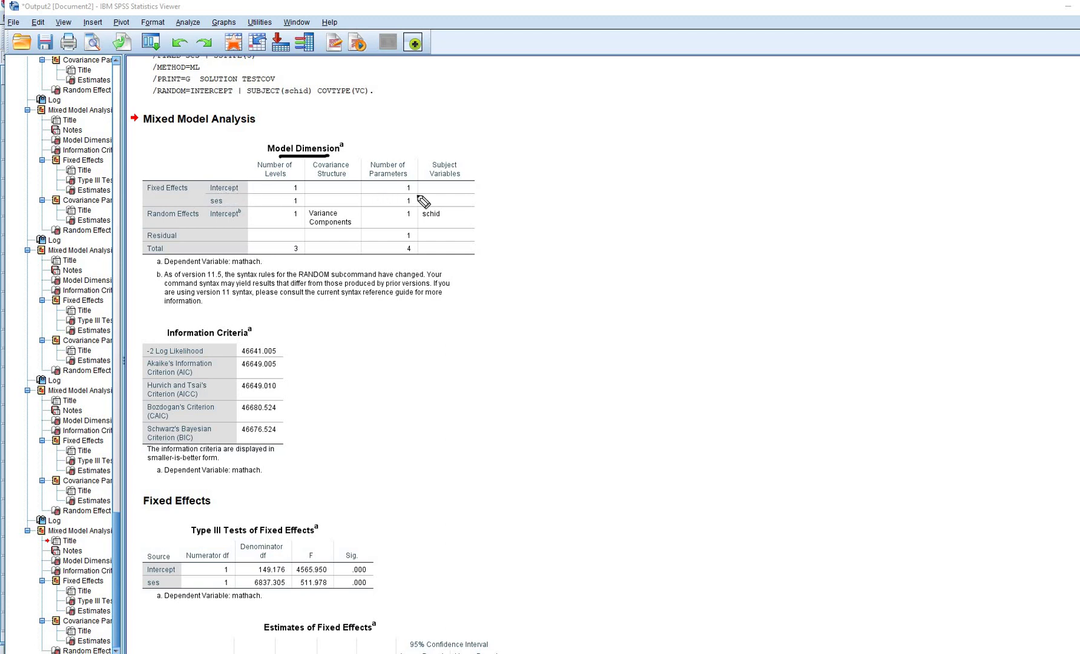
left_click_drag(421, 192, 394, 192)
mouse_move(209, 192)
left_mouse_down()
mouse_move(239, 191)
mouse_move(241, 208)
left_mouse_up()
left_click_drag(400, 207, 418, 203)
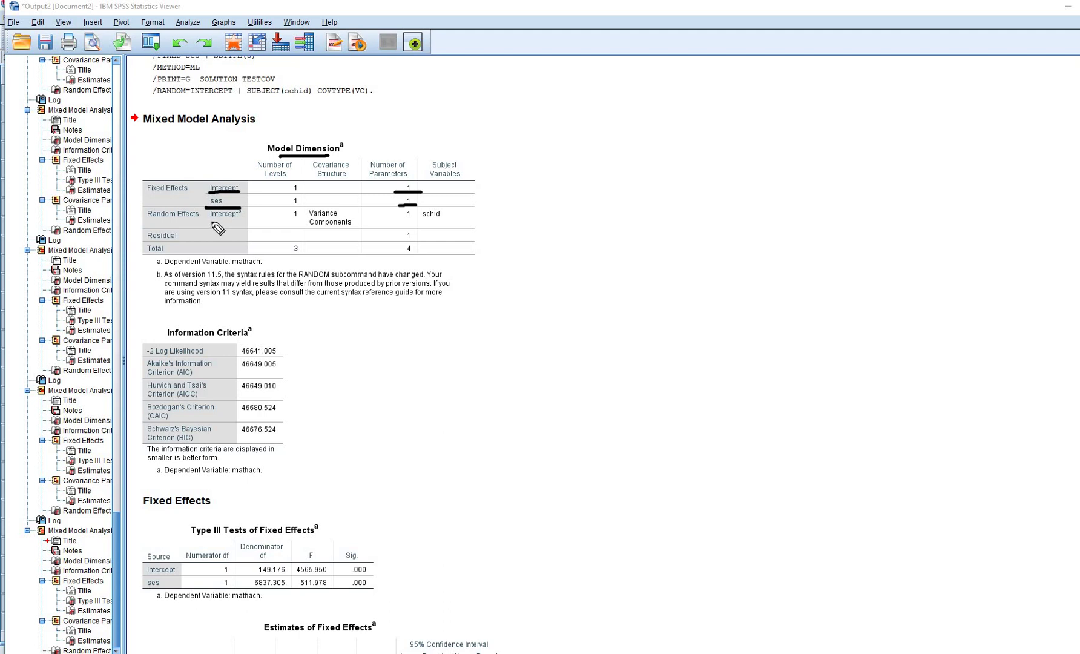
left_click_drag(212, 221, 236, 220)
left_click_drag(400, 222, 422, 219)
mouse_move(416, 240)
left_mouse_down()
mouse_move(396, 244)
mouse_move(424, 244)
left_mouse_up()
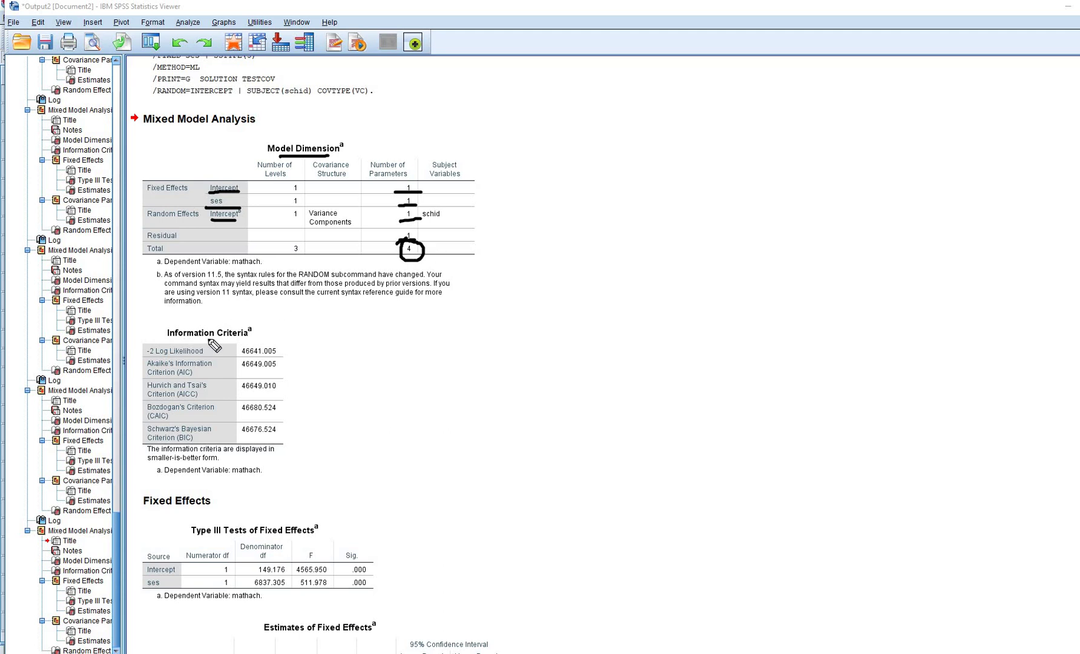
- Copy the -2 Log Likelihood value 46641.005 from the Information Criteria table into Excel
left_click_drag(174, 339, 250, 338)
left_click_drag(149, 356, 278, 359)
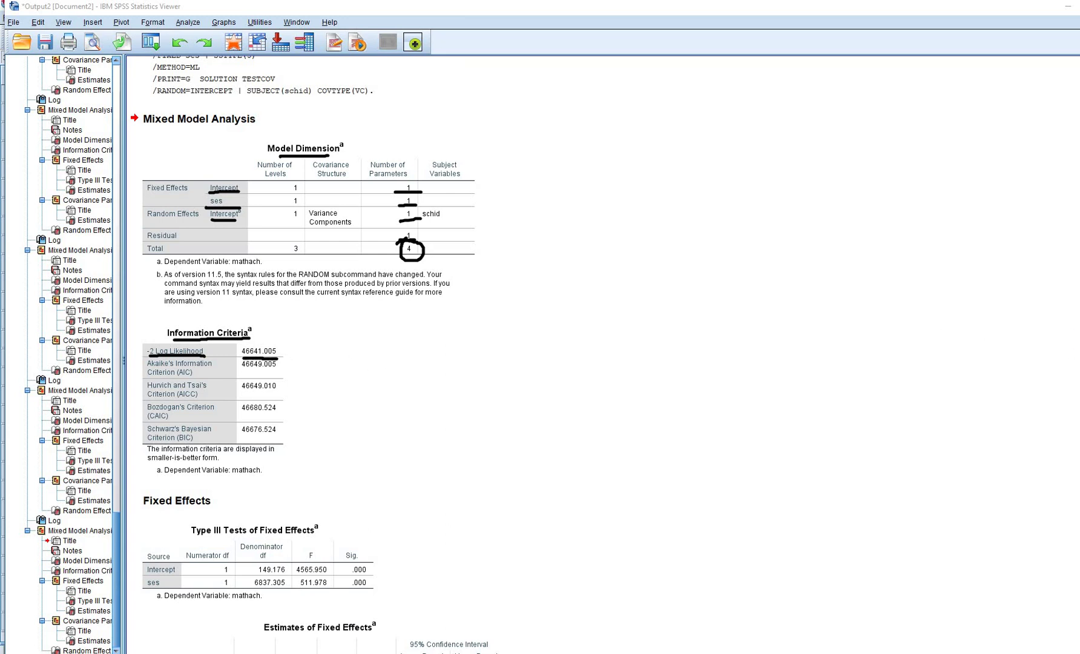
key("Escape")
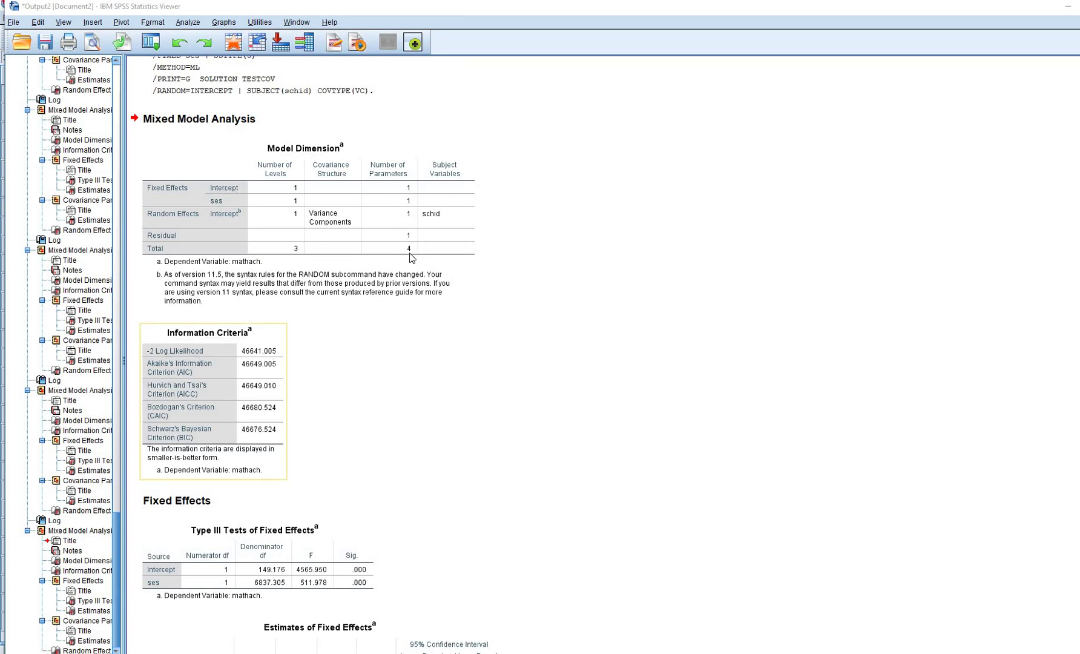
left_click(259, 348)
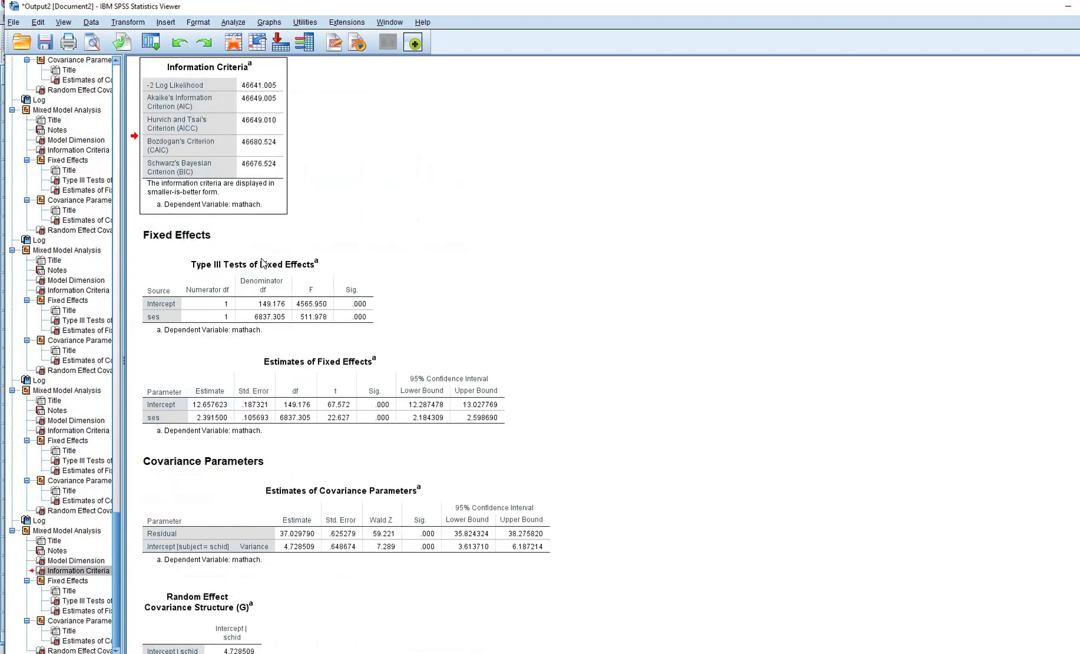
double_click(259, 86)
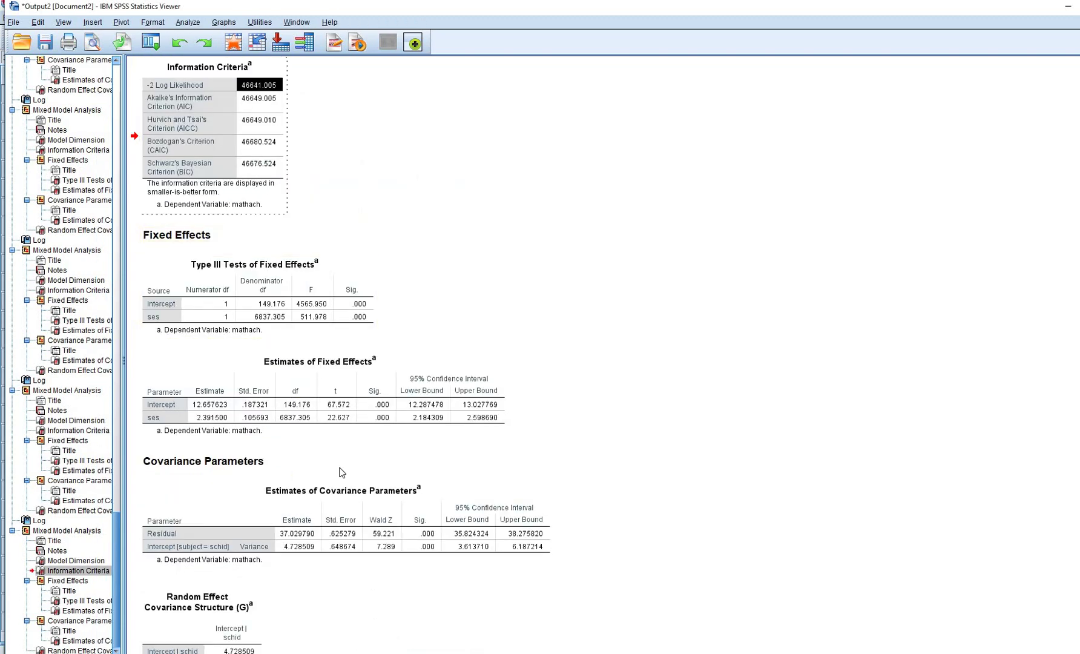
key("alt+Tab")
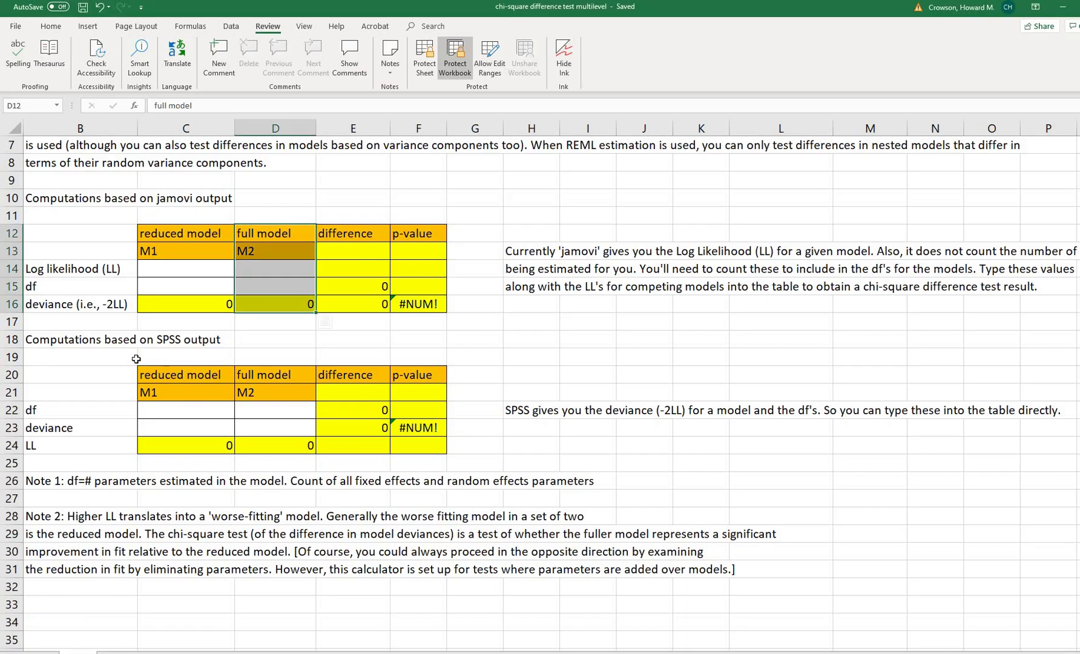
- Paste deviance 46641.005 into C23 and enter df 4 in C22 for the reduced model
left_click(509, 405)
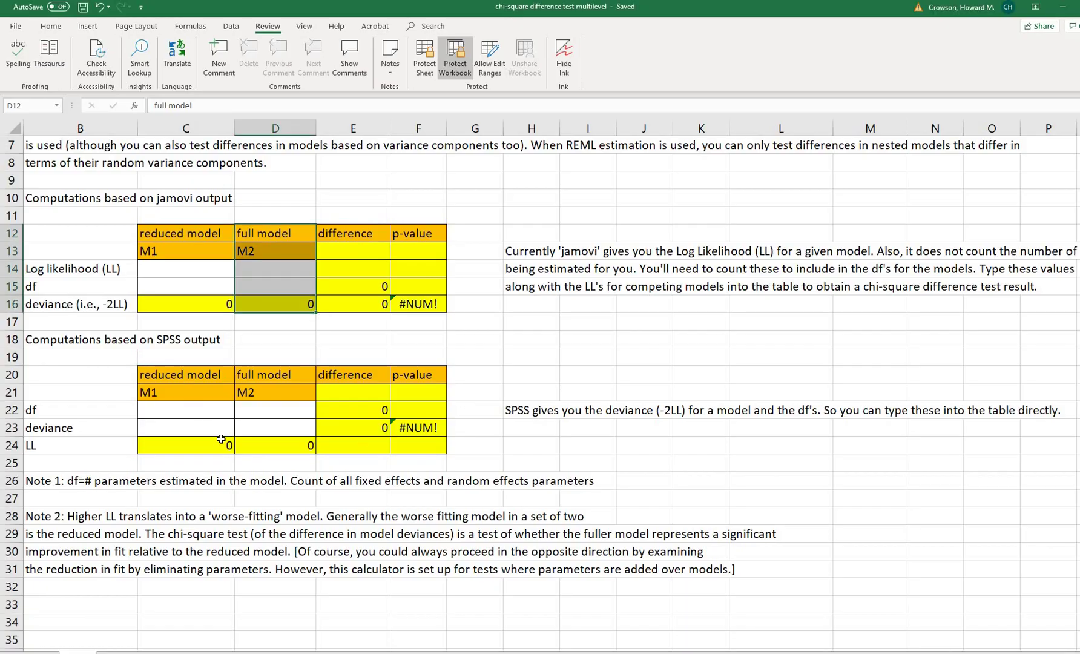
left_click(163, 426)
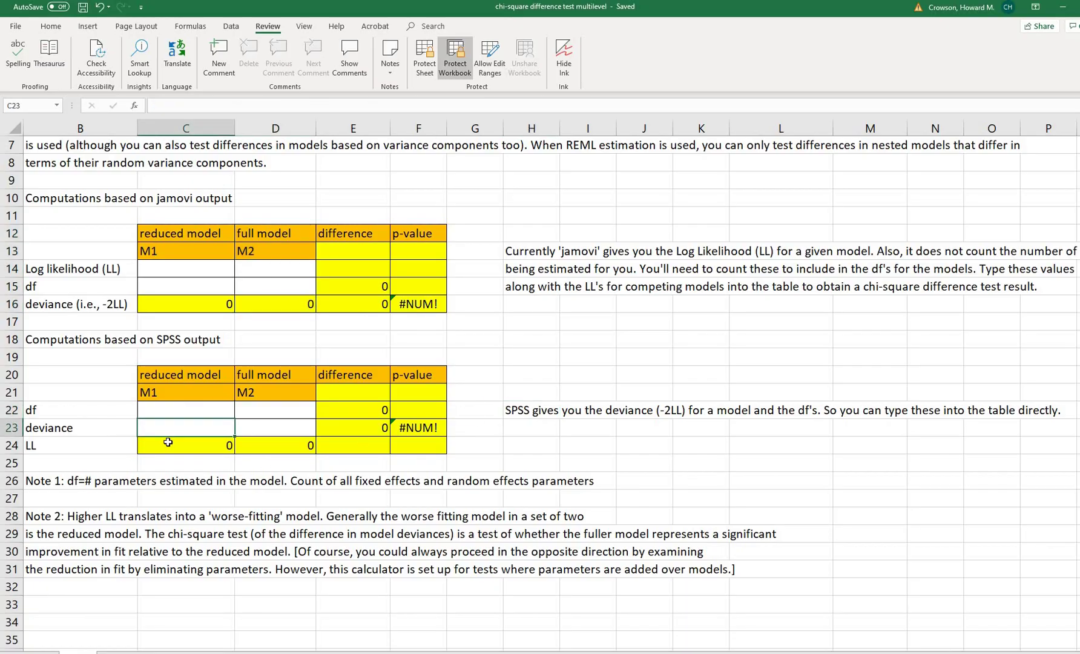
type("46641.005")
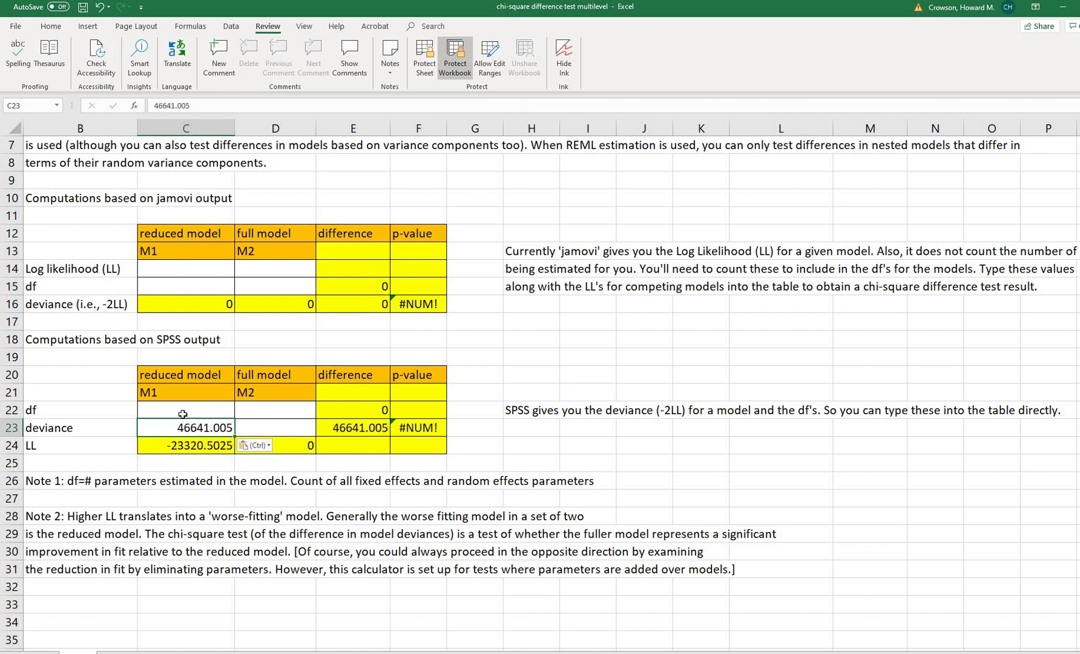
left_click(191, 409)
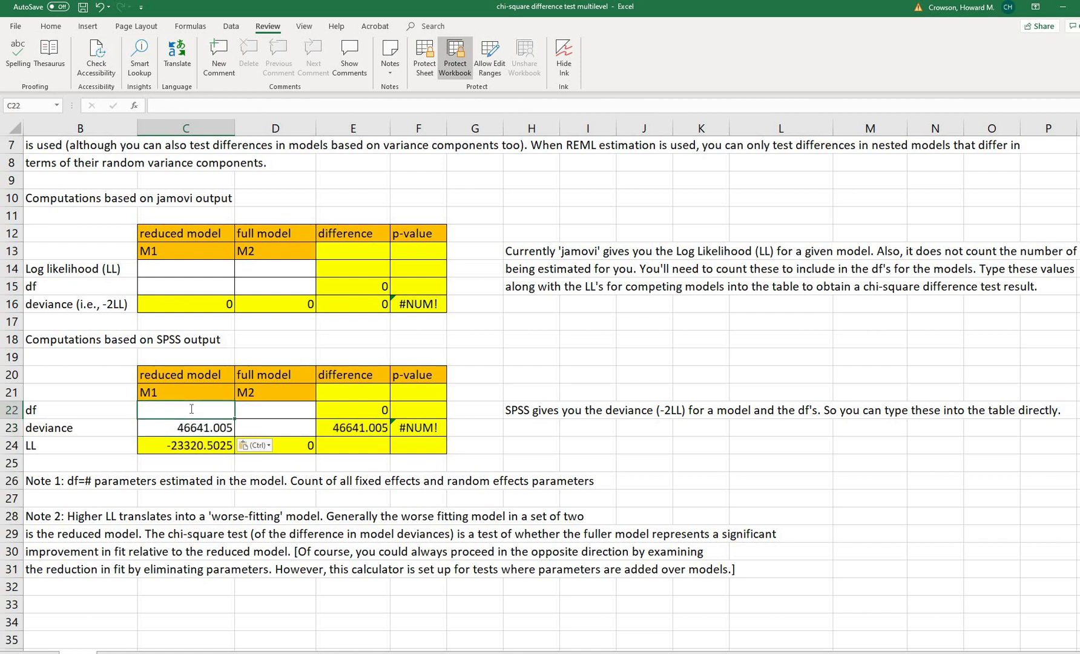
type("4")
key("Tab")
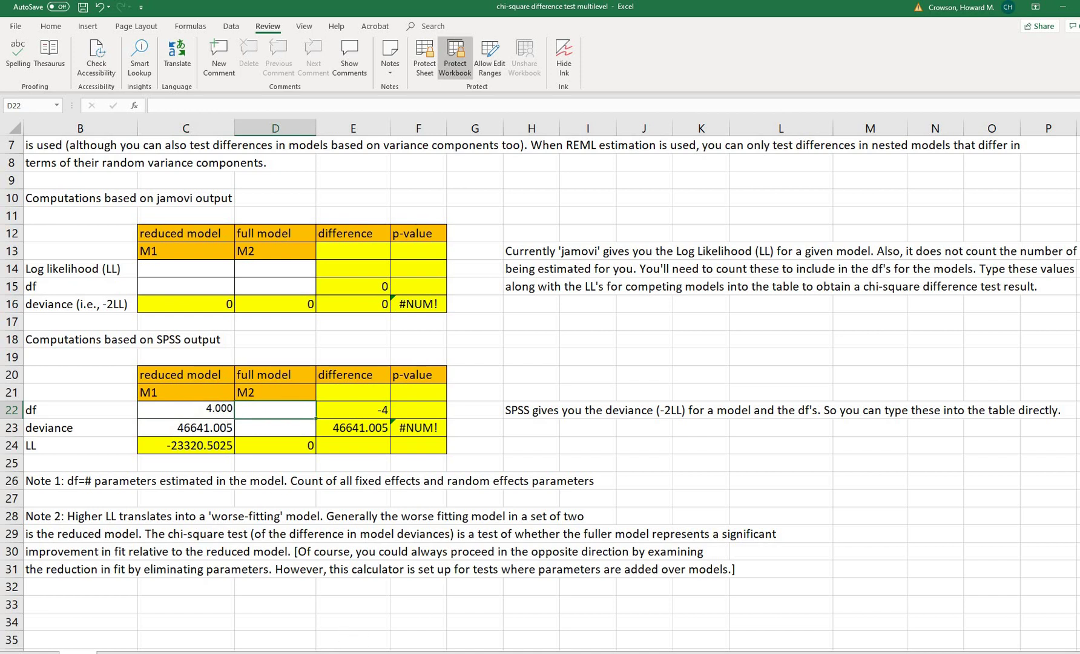
left_click(545, 612)
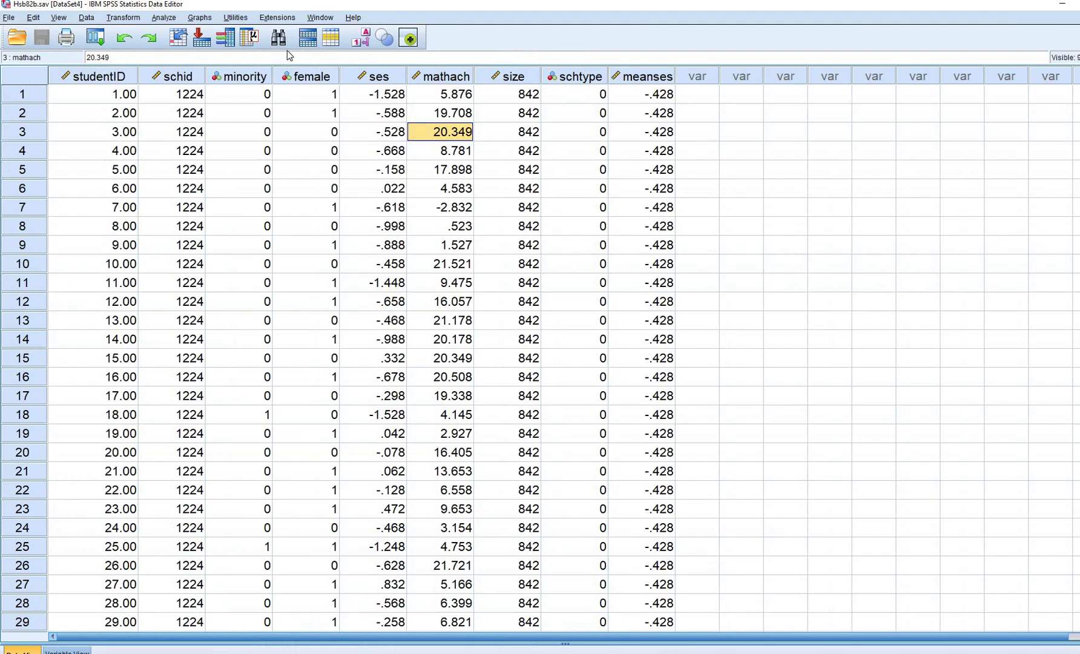
- Refit the schid-grouped mixed model with size added as a covariate and fixed effect
left_click(164, 19)
mouse_move(253, 118)
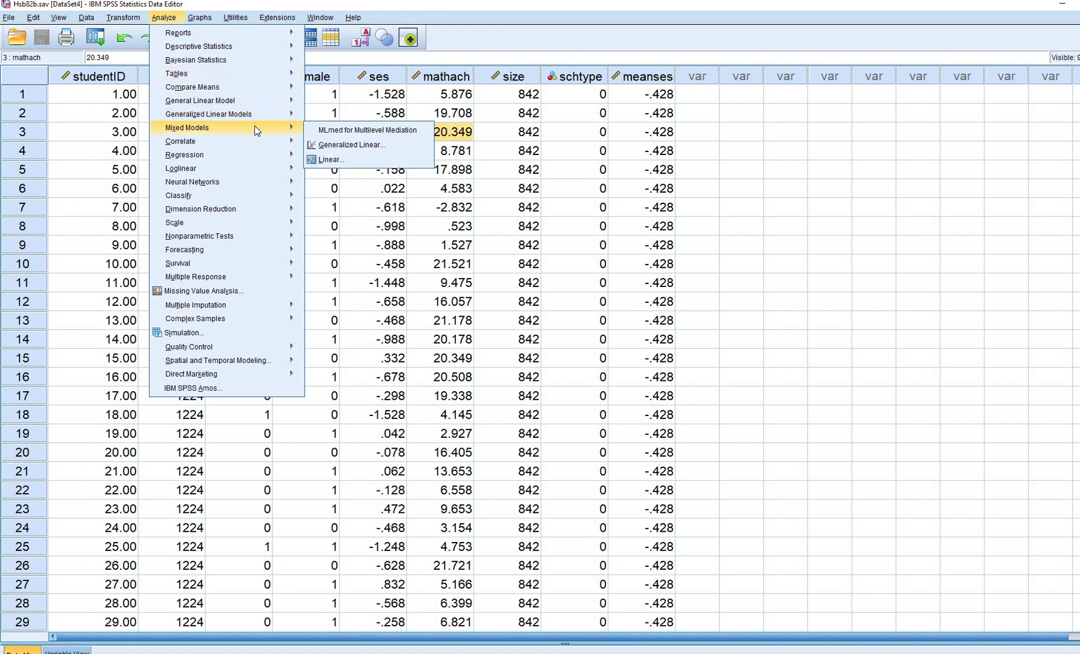
left_click(353, 158)
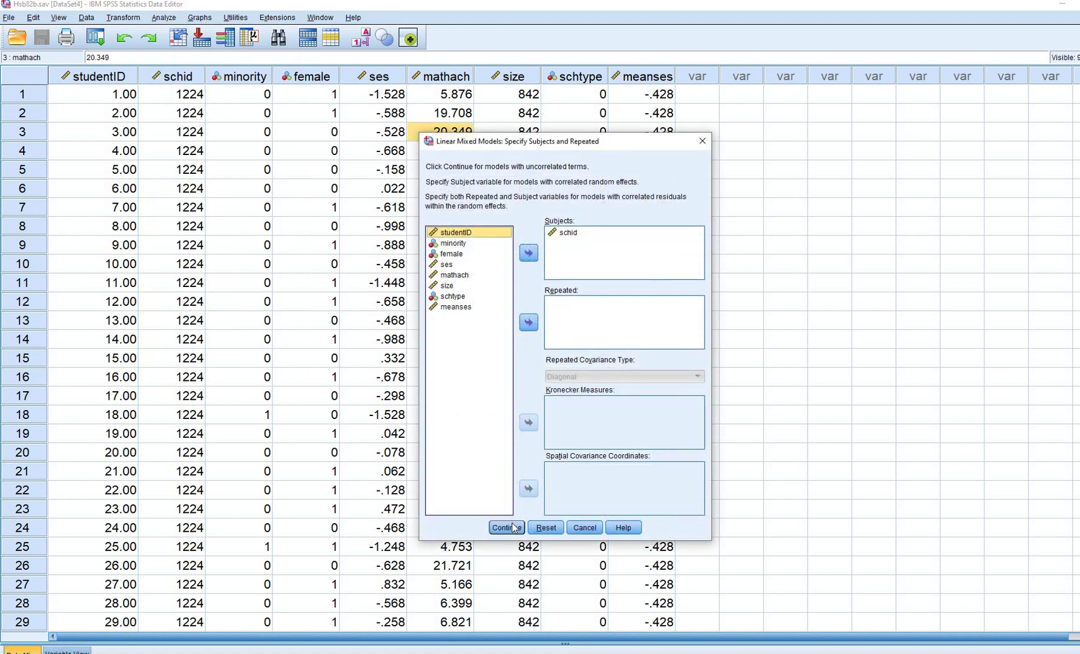
left_click(514, 528)
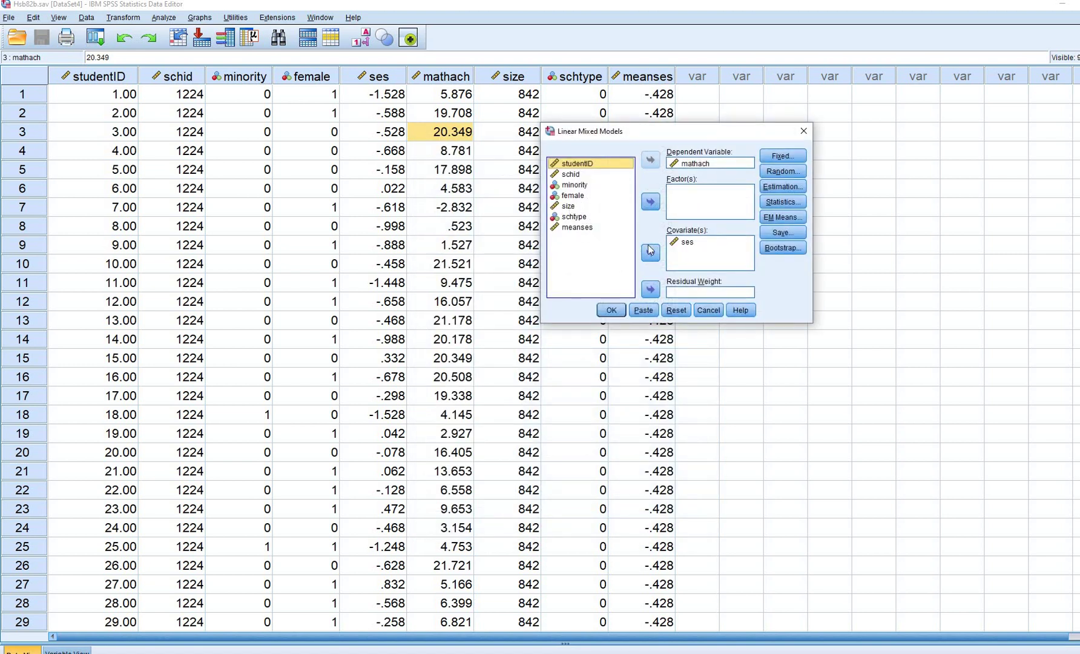
left_click(568, 205)
left_click(651, 253)
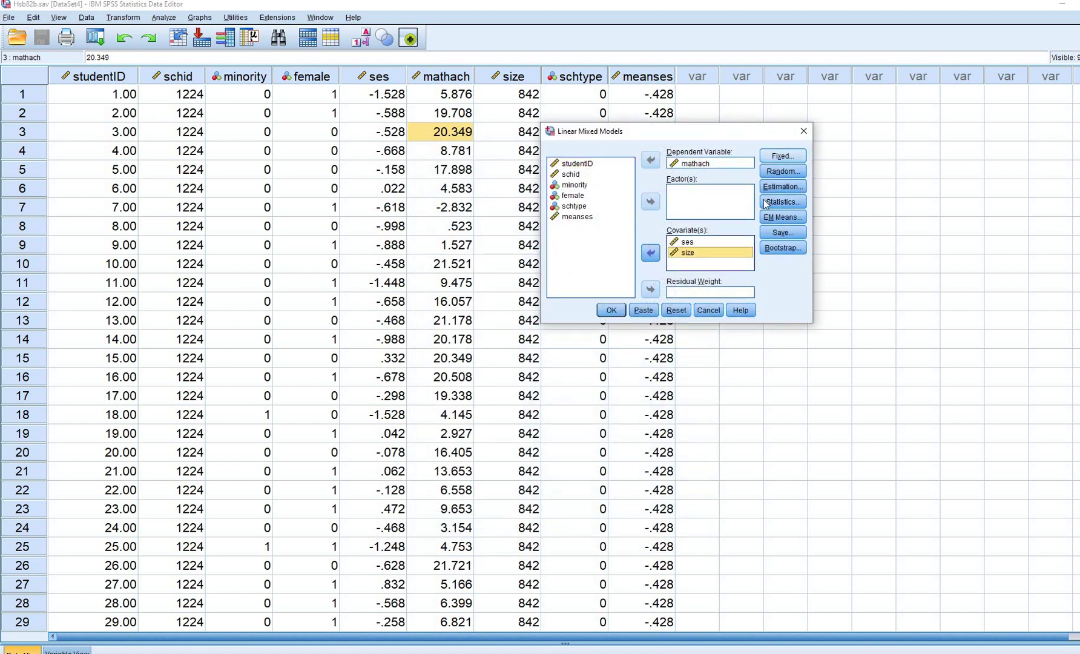
left_click(783, 156)
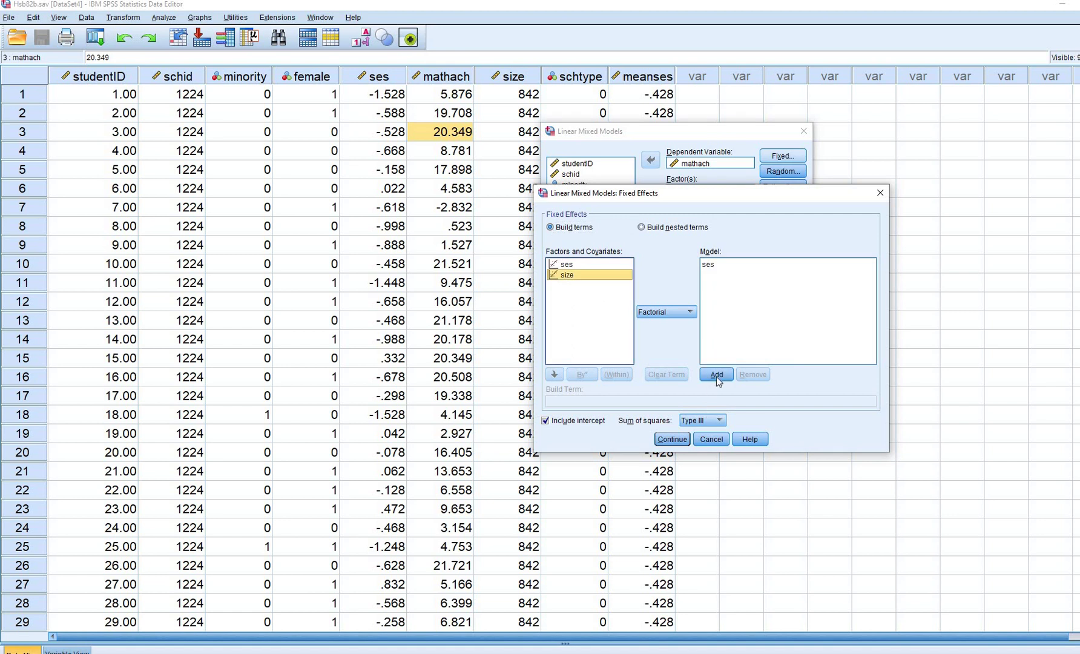
left_click(716, 375)
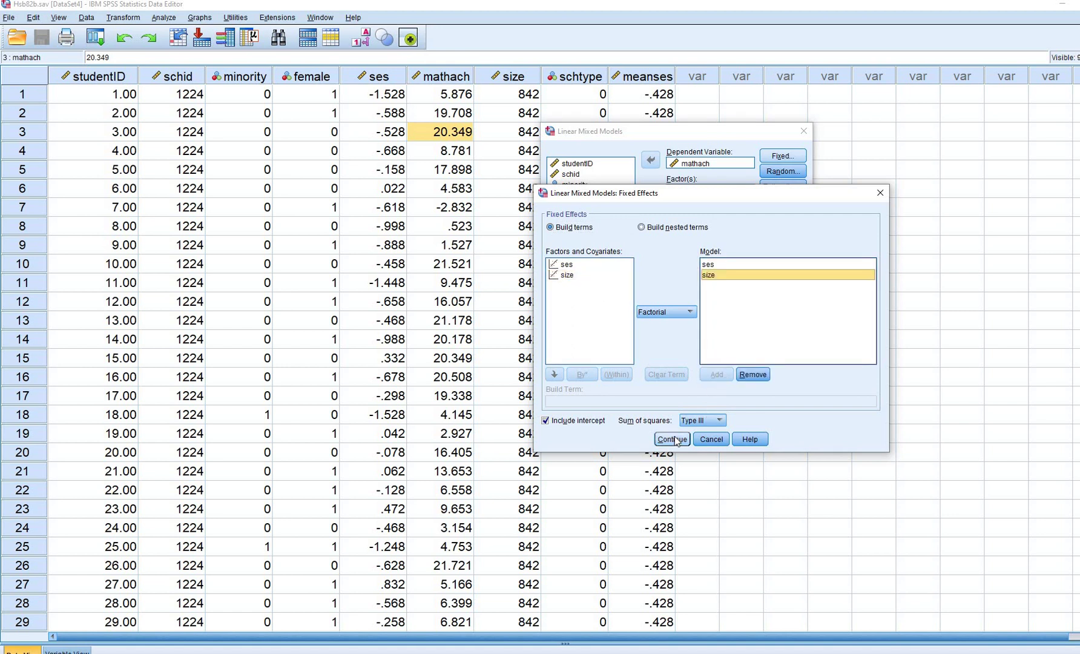
key("Return")
left_click(610, 309)
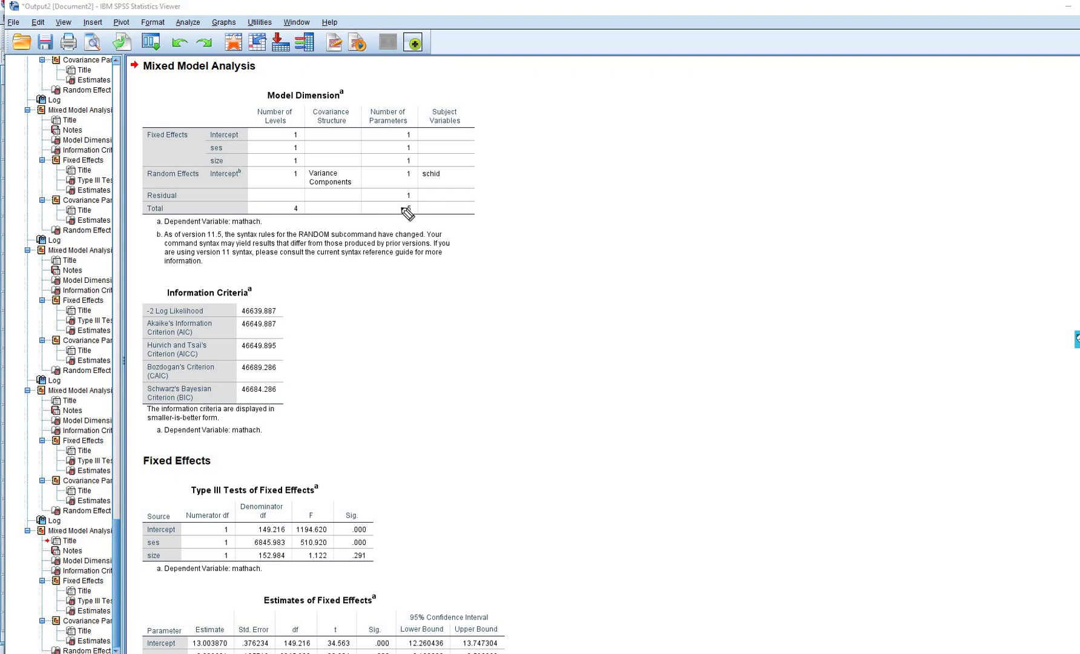
- Annotate the new model's 5 parameters and its -2 Log Likelihood, then clear the ink
left_click_drag(427, 223, 397, 206)
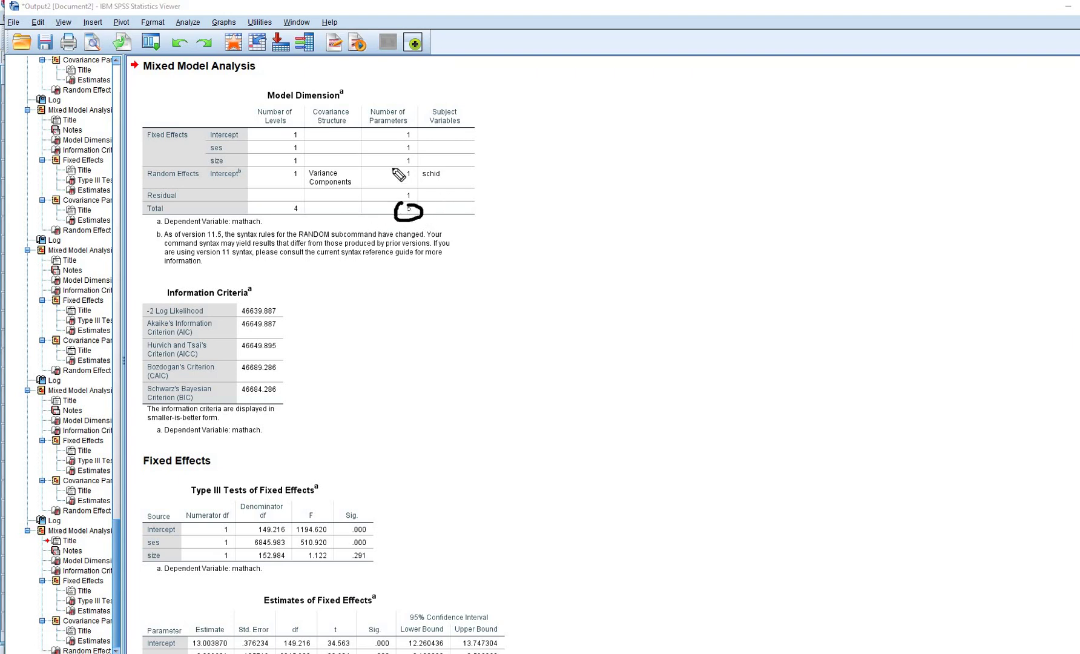
mouse_move(422, 142)
left_mouse_down()
mouse_move(399, 142)
mouse_move(422, 153)
mouse_move(397, 167)
mouse_move(398, 180)
left_mouse_up()
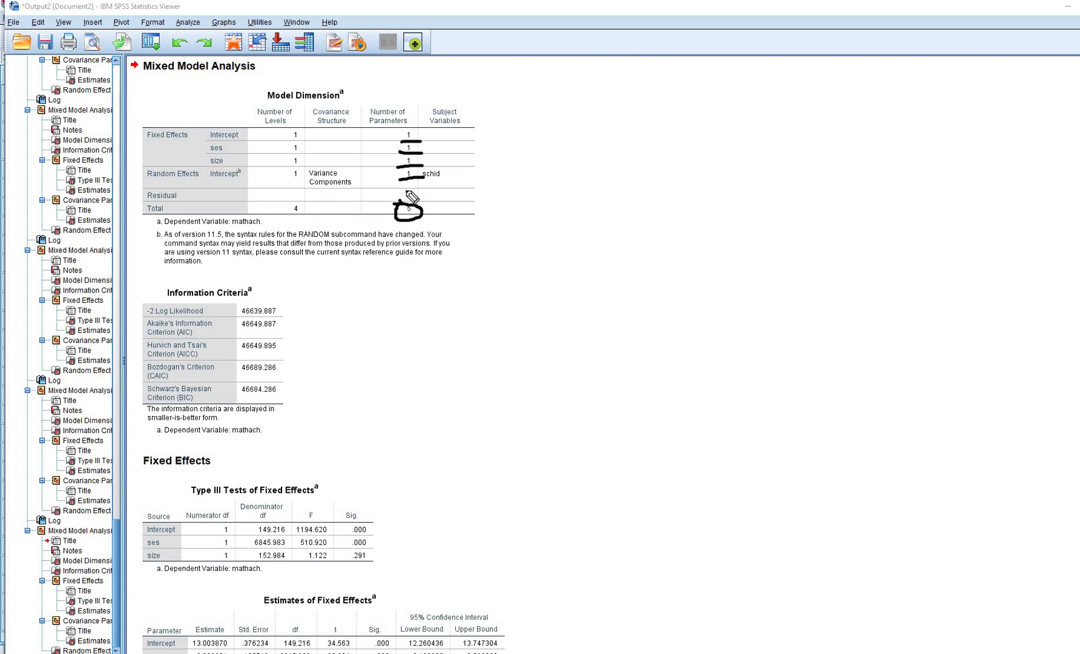
left_click_drag(423, 202, 395, 201)
left_click_drag(197, 321, 282, 320)
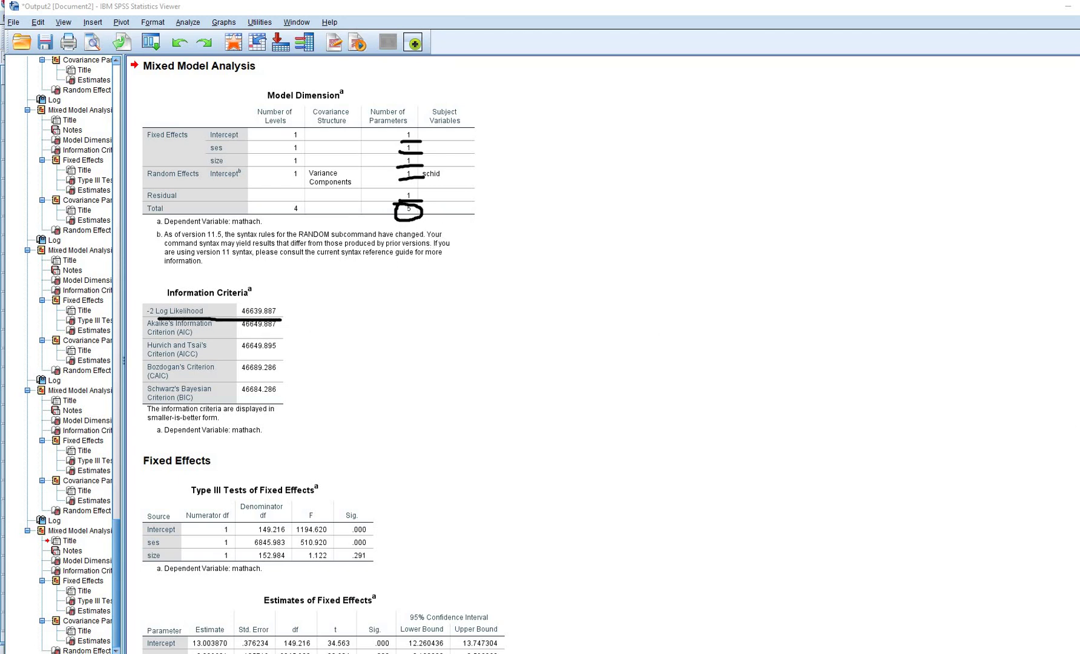
key("Escape")
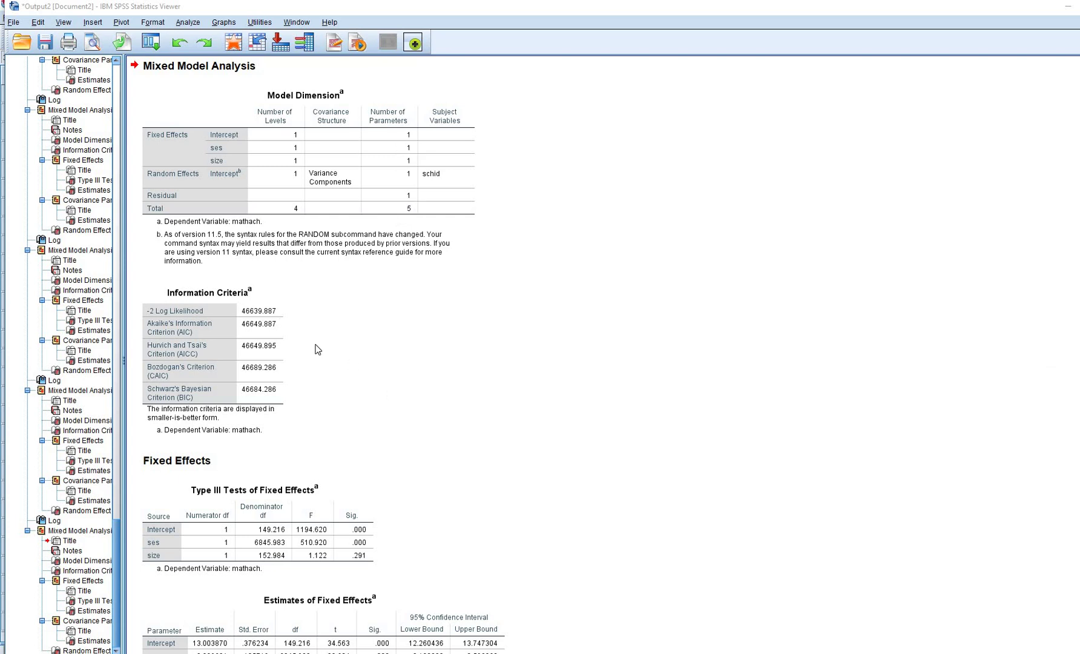
- Copy the -2 Log Likelihood value 46639.887 from the Information Criteria table
left_click(264, 300)
double_click(264, 300)
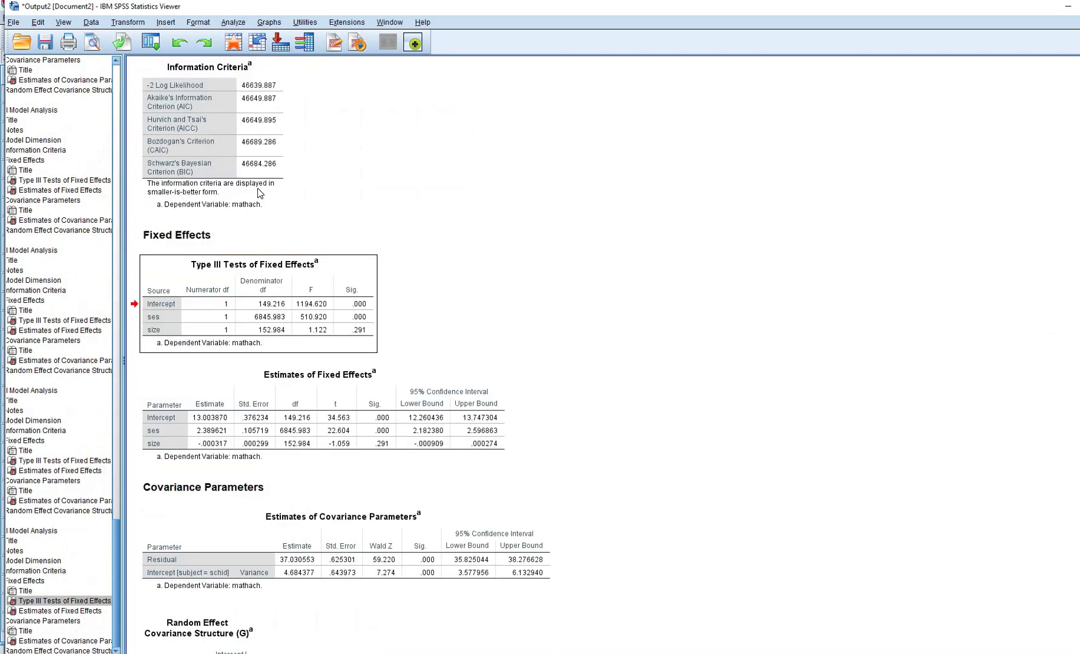
left_click(266, 90)
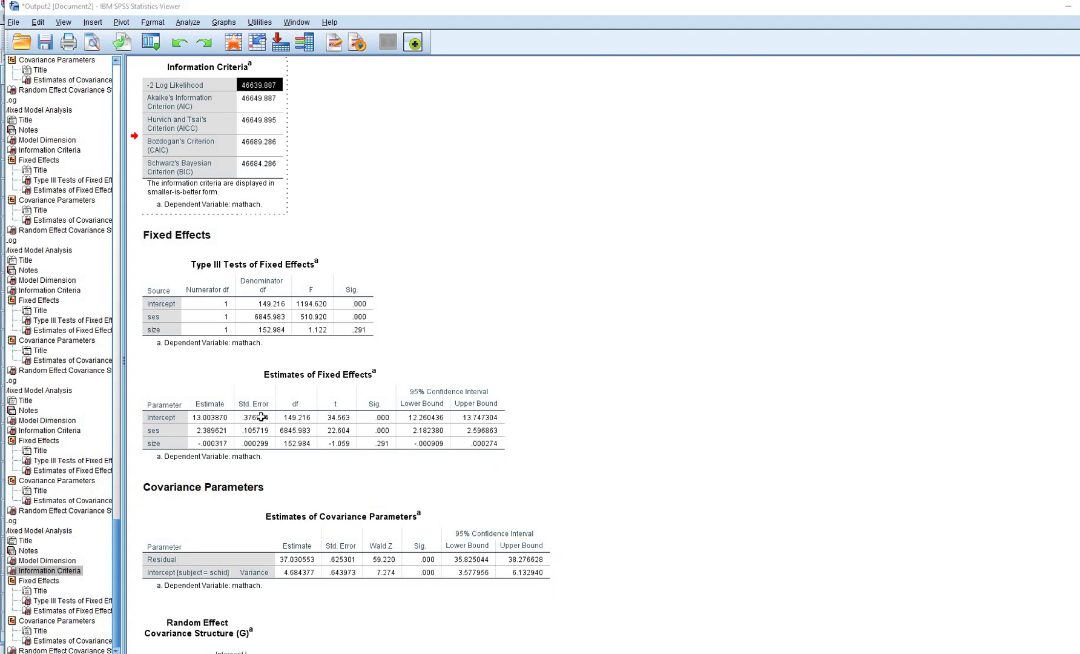
key("alt+Tab")
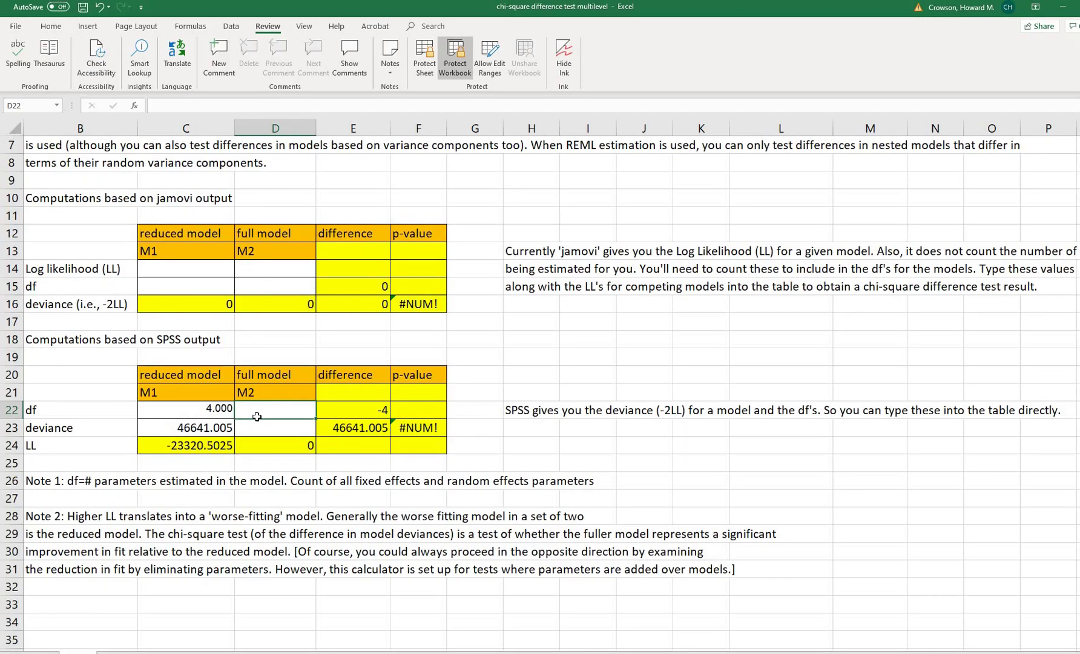
- Enter df 5 in D22 and paste deviance 46639.887 into D23 for the full model
type("5")
key("Return")
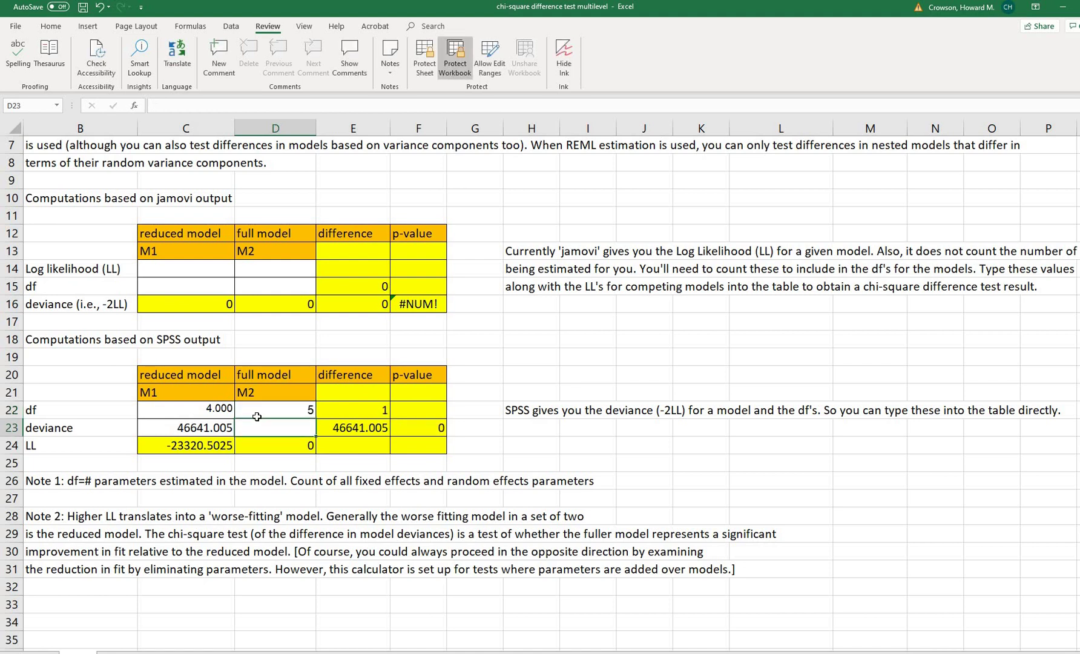
type("46639.887")
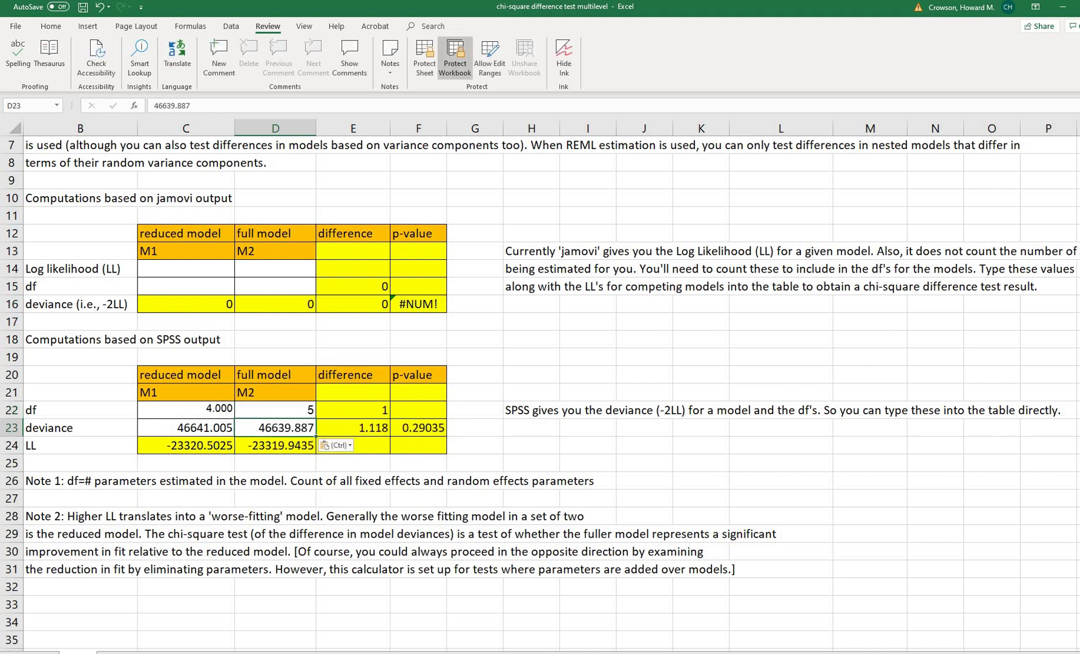
left_click_drag(330, 383, 371, 382)
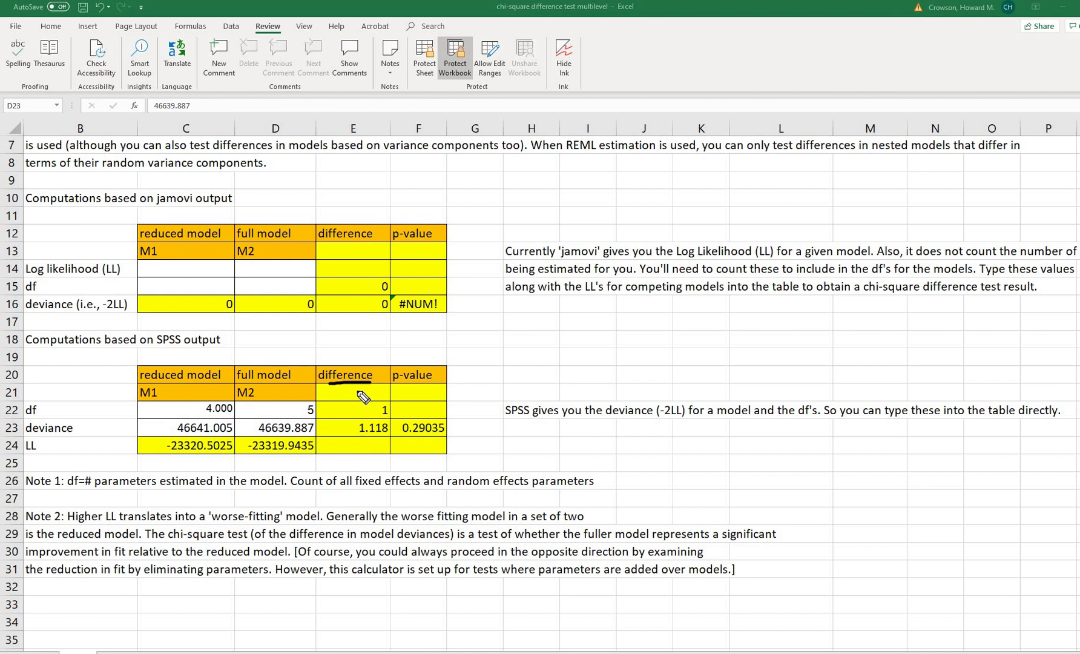
- Mark the 1.118 difference and 0.29035 p-value, then the LL, df and deviance row labels
left_click_drag(355, 440, 387, 438)
left_click_drag(357, 419, 445, 437)
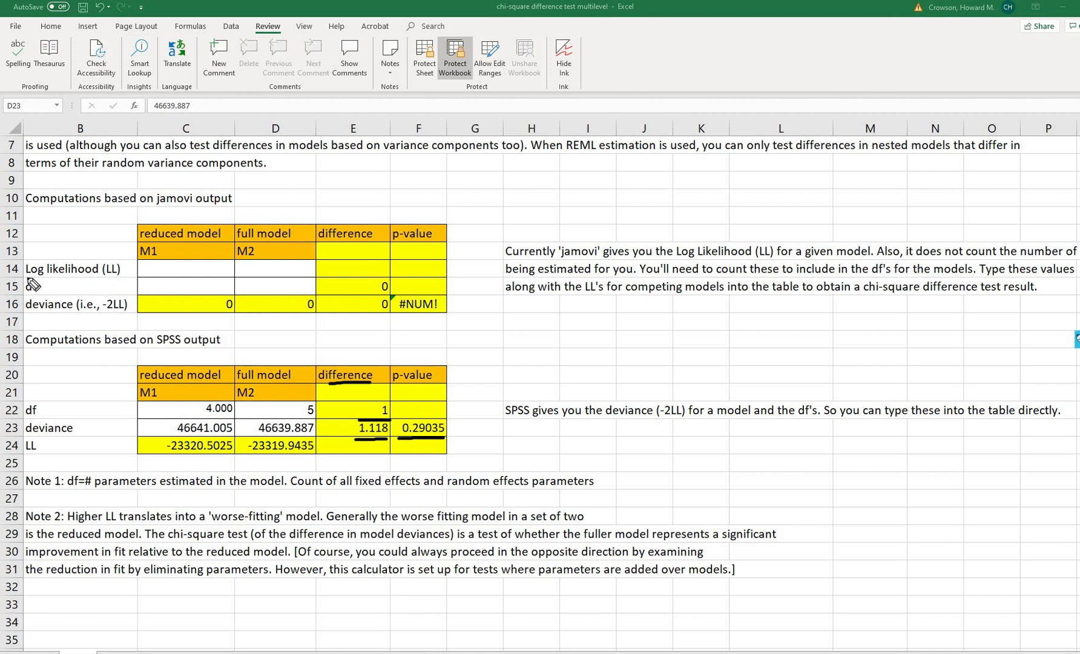
left_click_drag(26, 277, 126, 277)
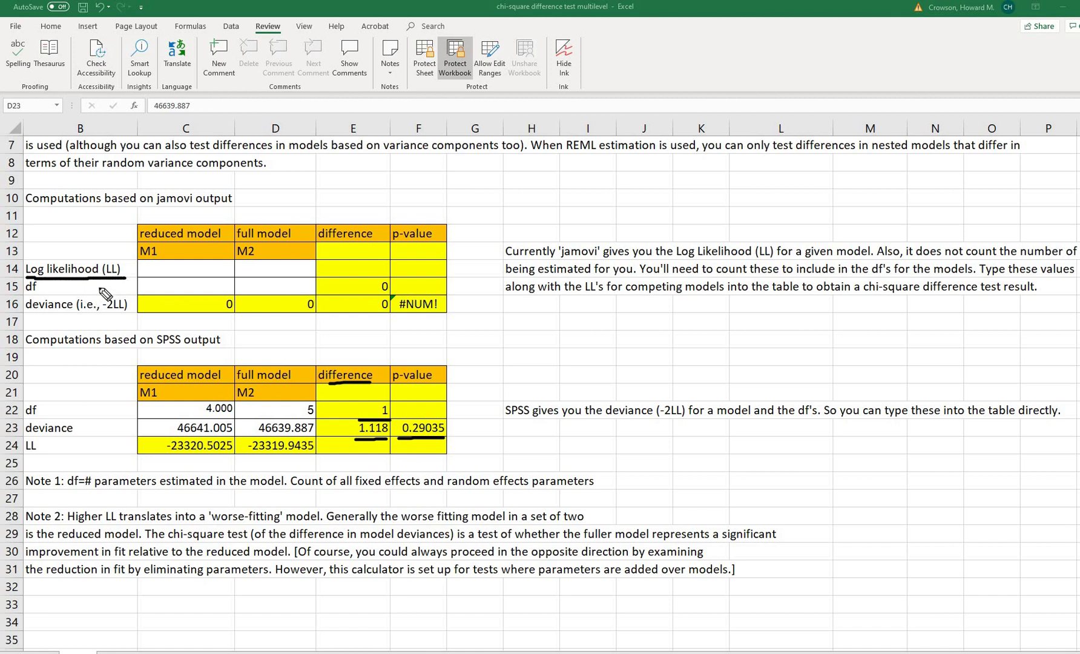
left_click(25, 294)
left_click_drag(35, 314, 108, 314)
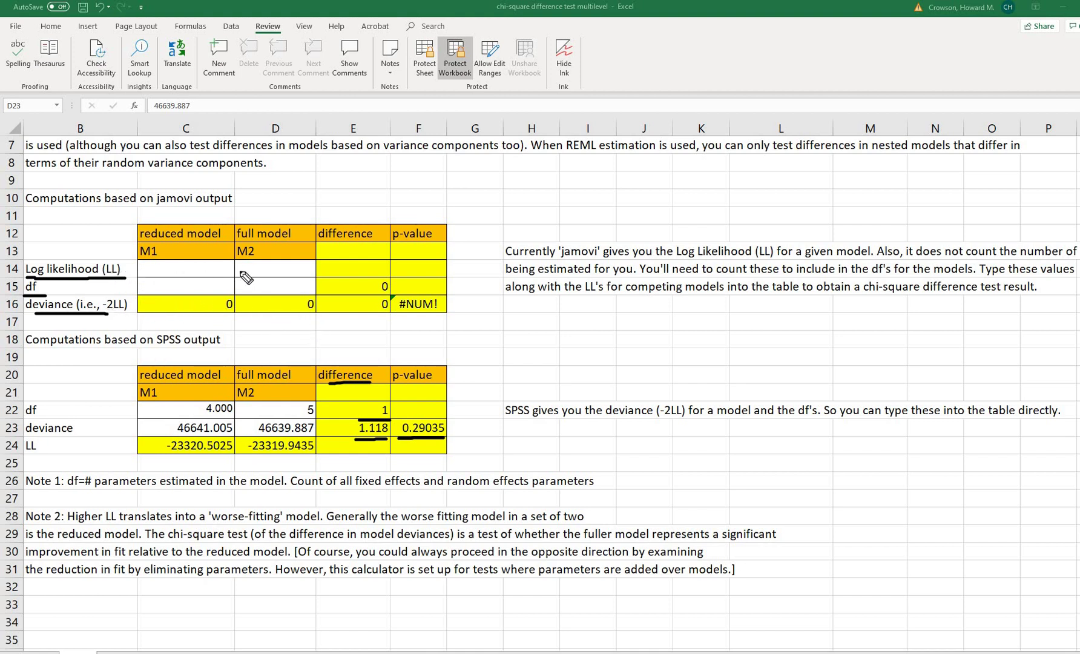
- Mark the empty jamovi LL and deviance cells and the #NUM! difference, then clear the ink
left_click_drag(259, 270, 276, 270)
left_click_drag(204, 307, 213, 306)
left_click_drag(252, 304, 265, 304)
left_click_drag(338, 305, 358, 305)
left_click_drag(364, 240, 331, 241)
left_click_drag(444, 315, 400, 315)
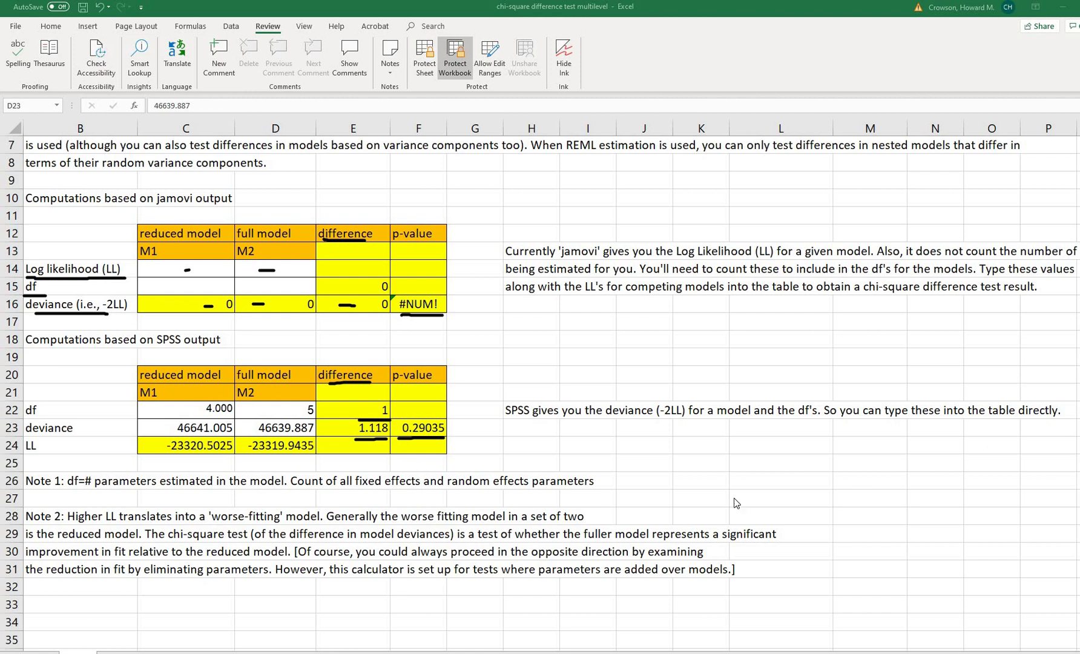
key("Escape")
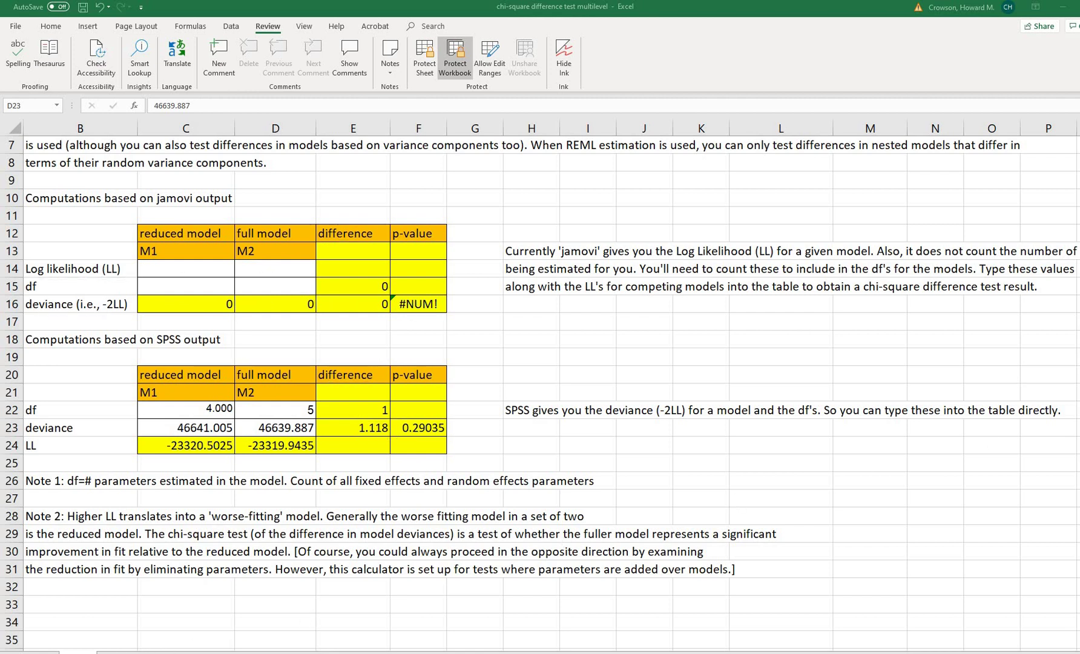
key("alt+Tab")
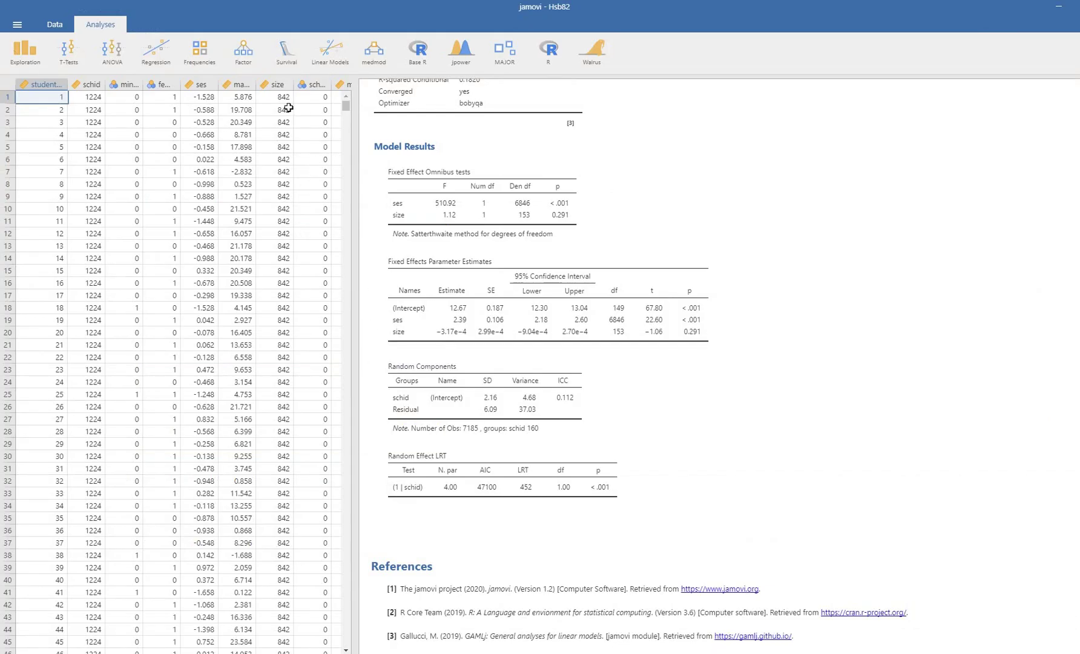
- Start a new Mixed Model analysis from the Linear Models menu
left_click(329, 59)
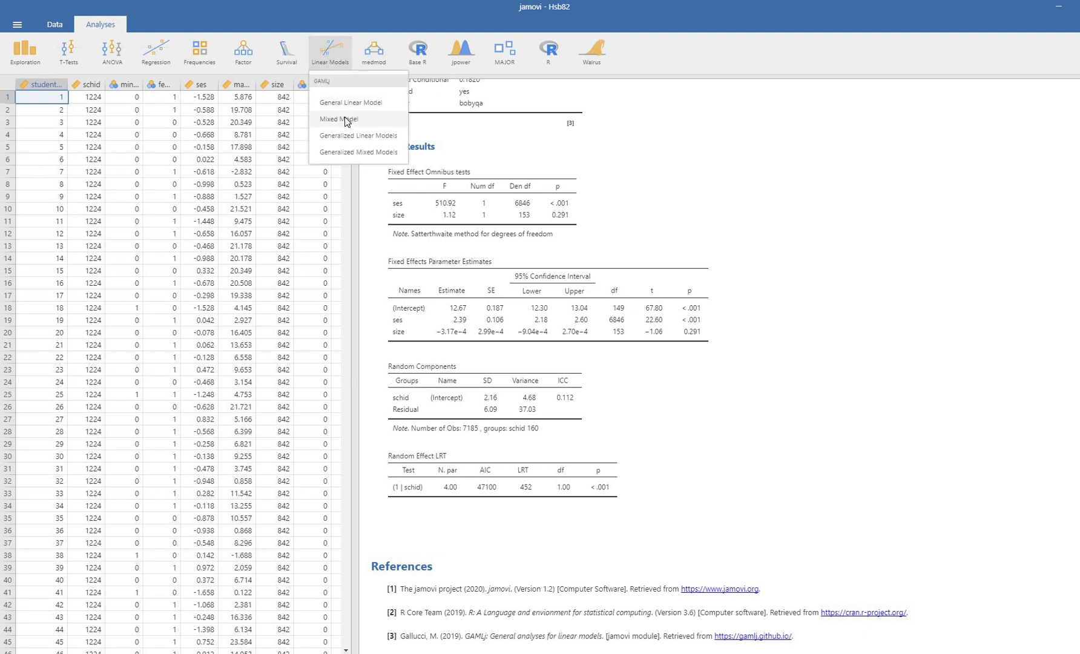
left_click(345, 119)
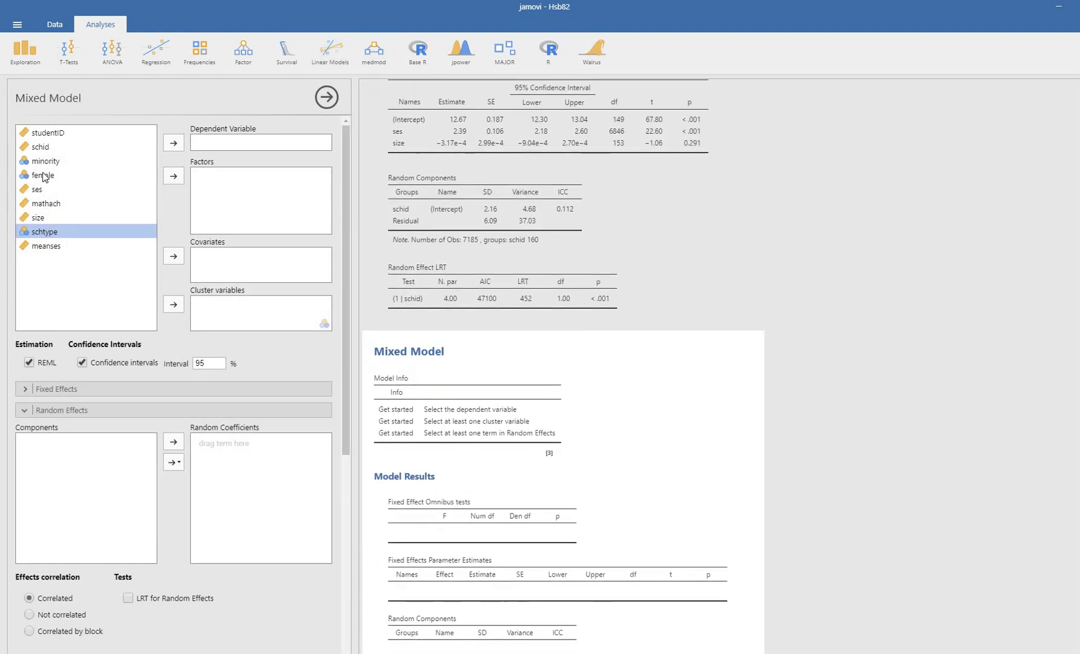
left_click(326, 57)
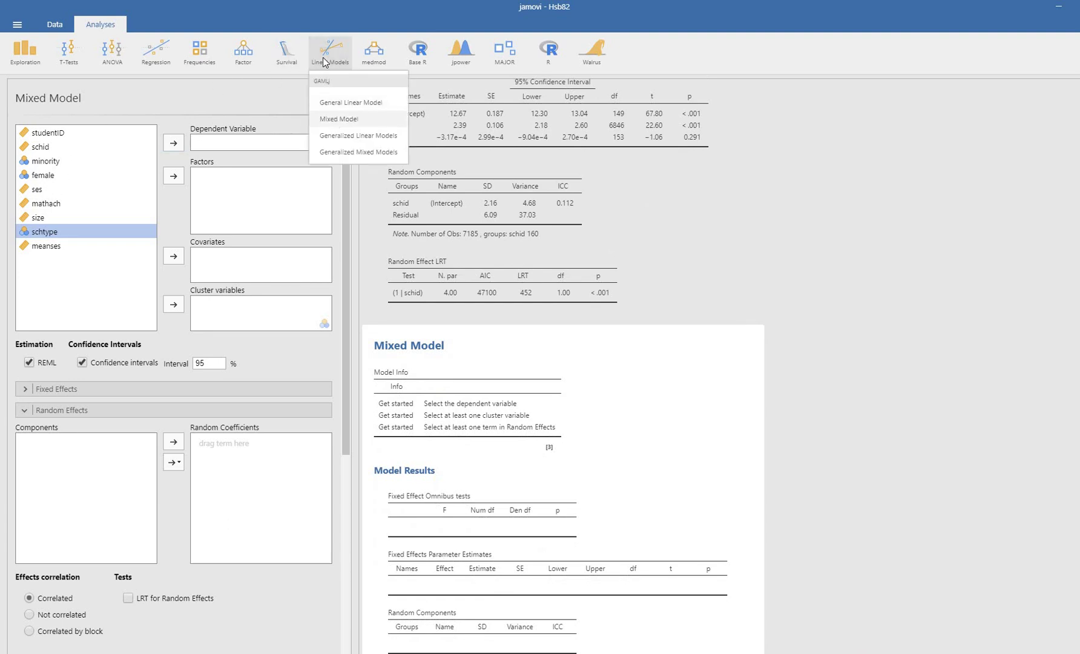
left_click(330, 119)
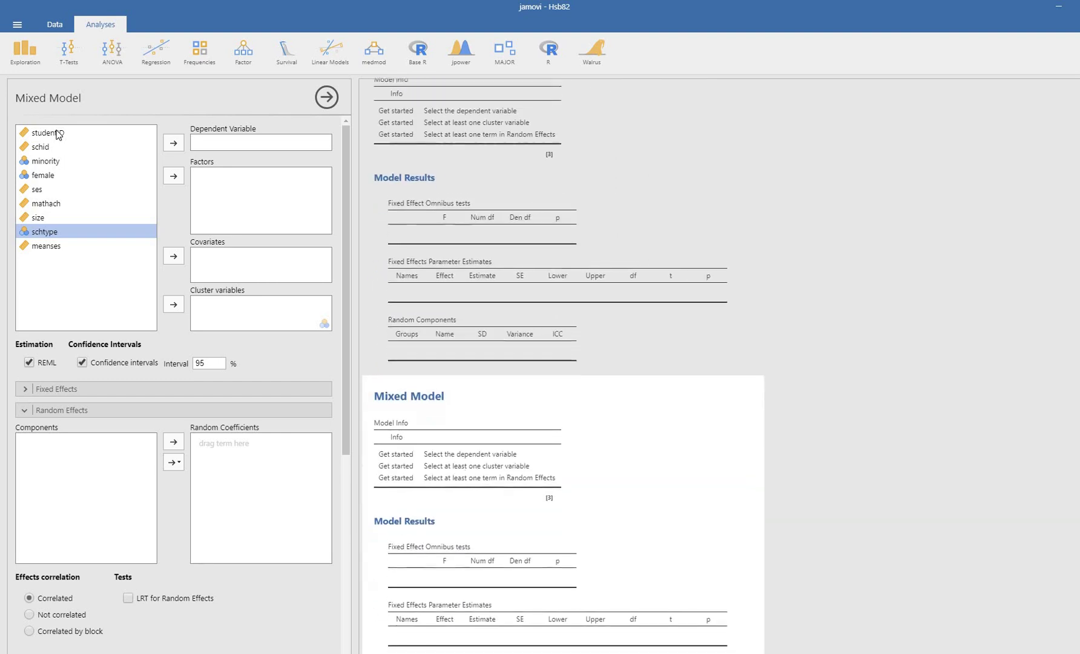
- Assign schid as cluster variable, mathach as dependent variable and ses as covariate
left_click(56, 133)
left_click(37, 148)
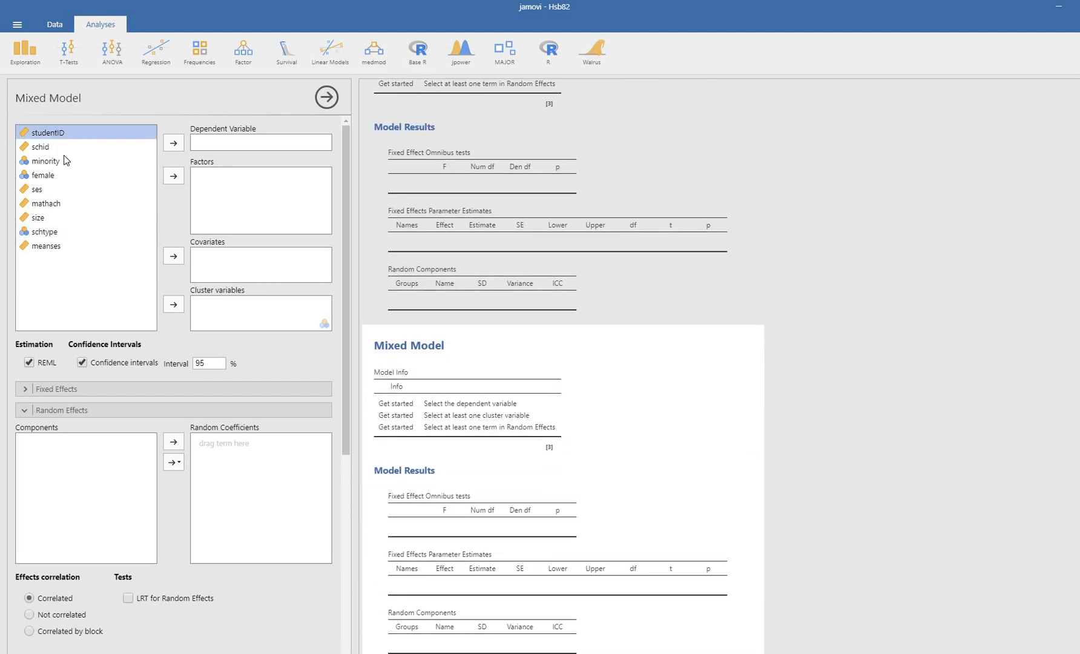
left_click(174, 304)
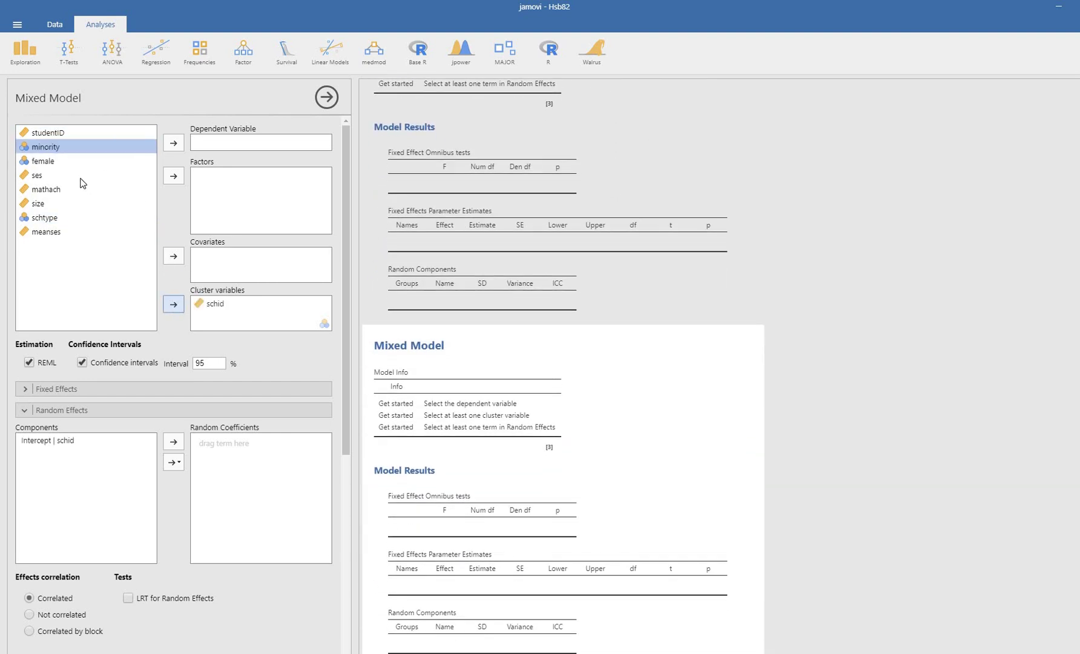
left_click(149, 189)
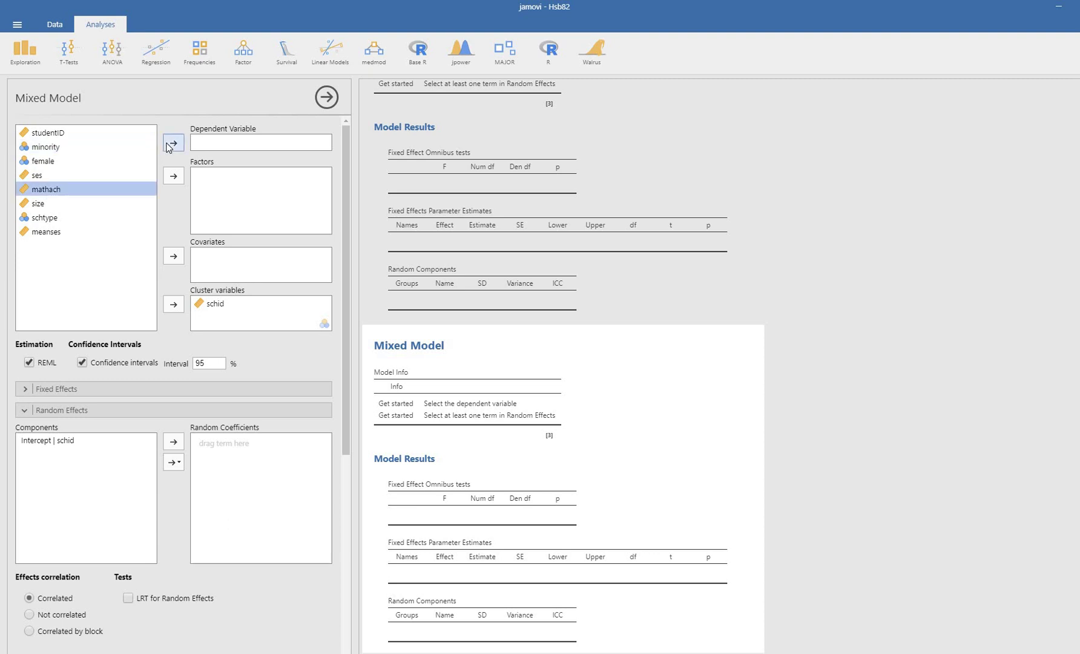
left_click(174, 143)
left_click(40, 175)
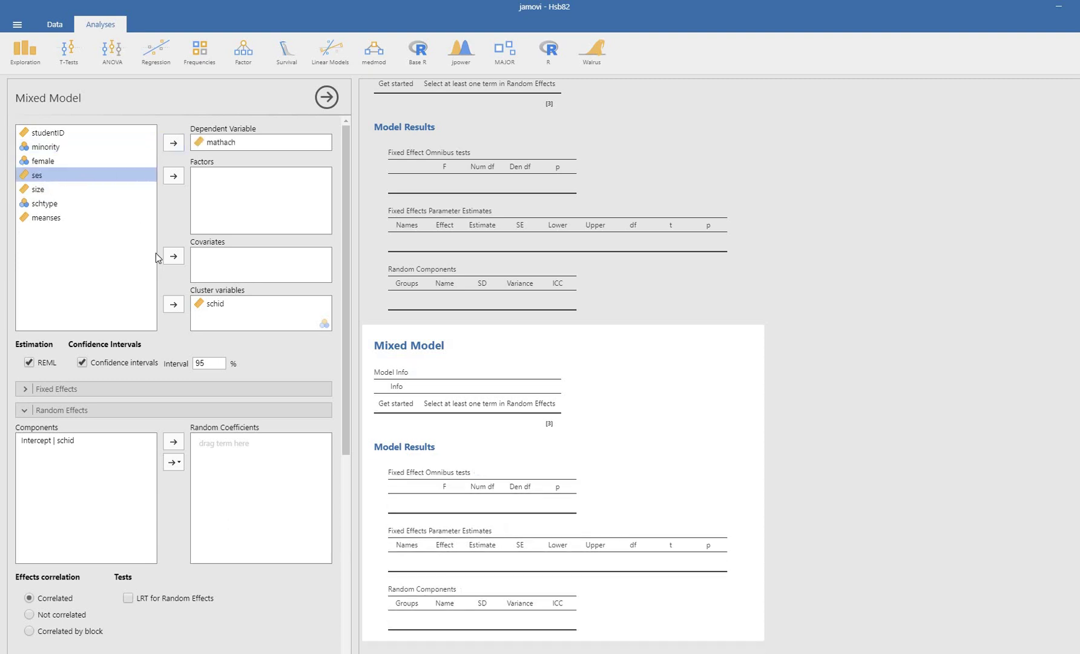
left_click(173, 256)
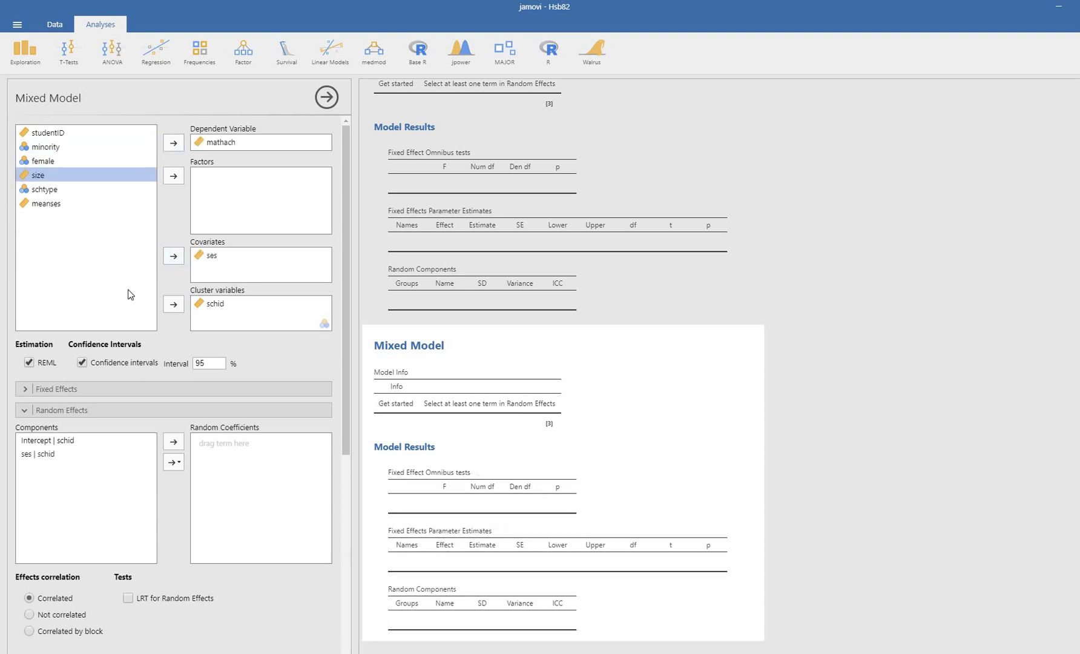
scroll(69, 323, "down", 1)
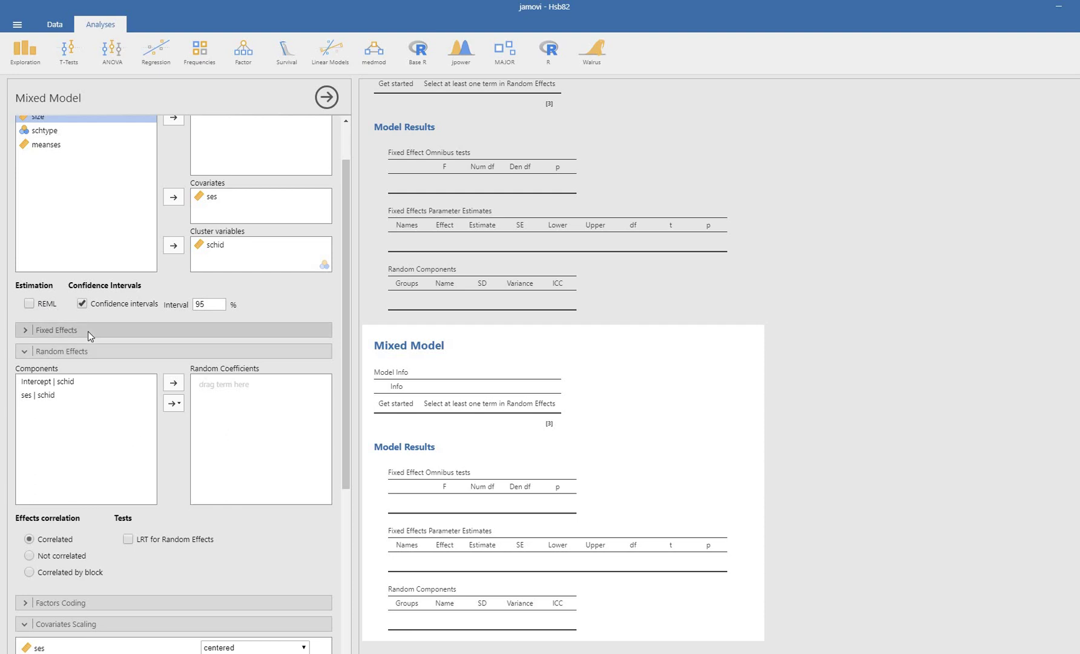
- Keep ses and the intercept as fixed effects and add a random intercept by schid
left_click(140, 334)
scroll(55, 270, "down", 2)
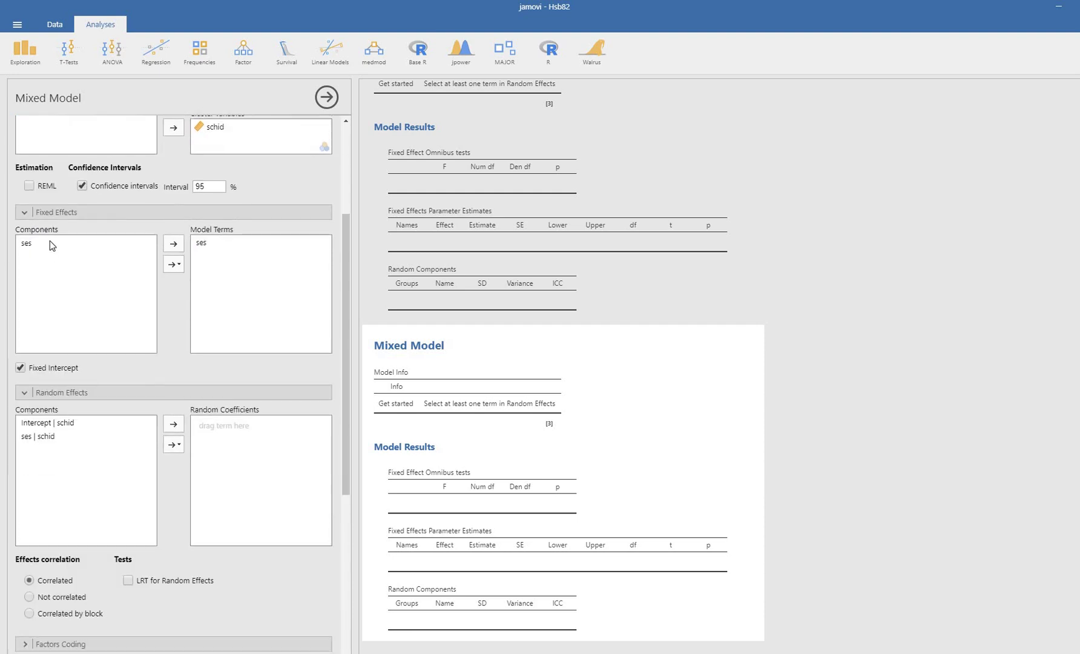
left_click(50, 240)
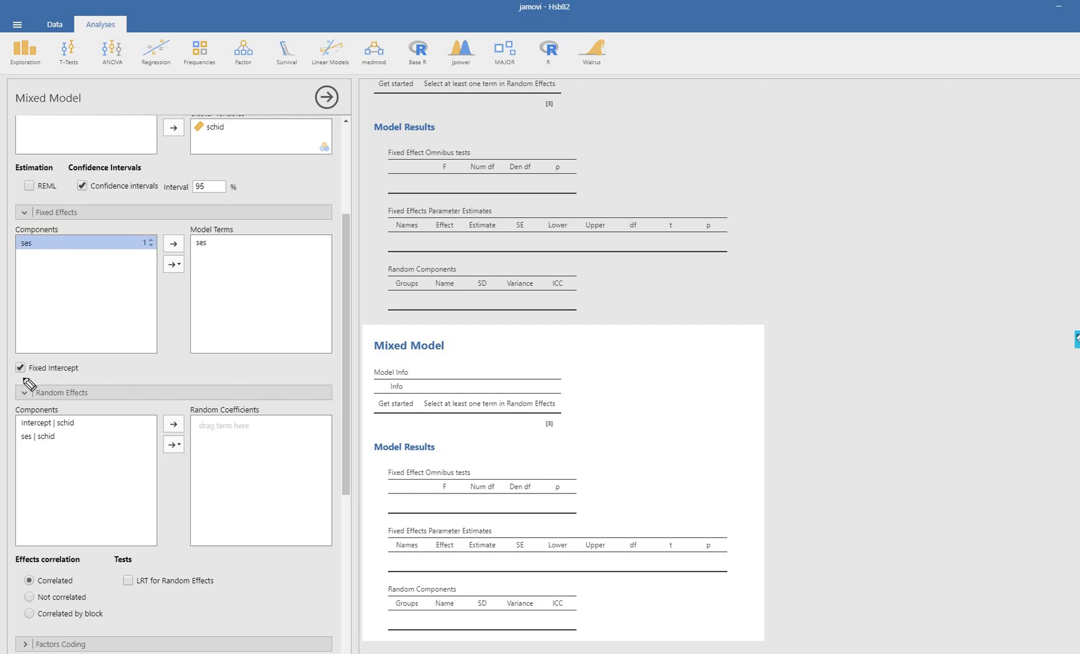
left_click_drag(14, 377, 68, 380)
scroll(165, 416, "down", 3)
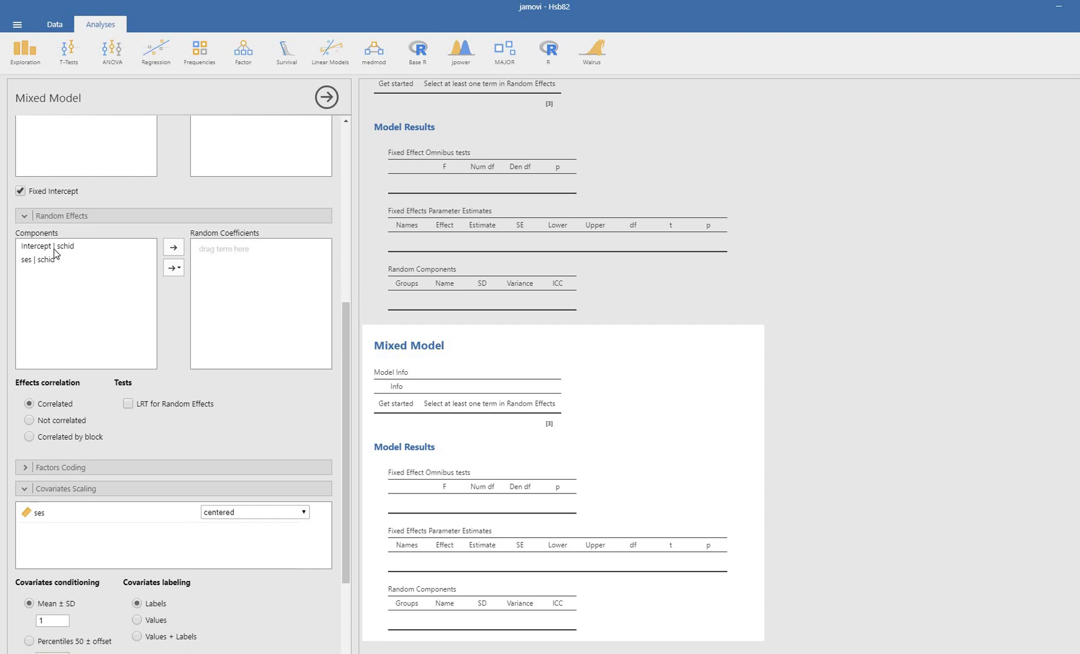
left_click(109, 250)
left_click(173, 249)
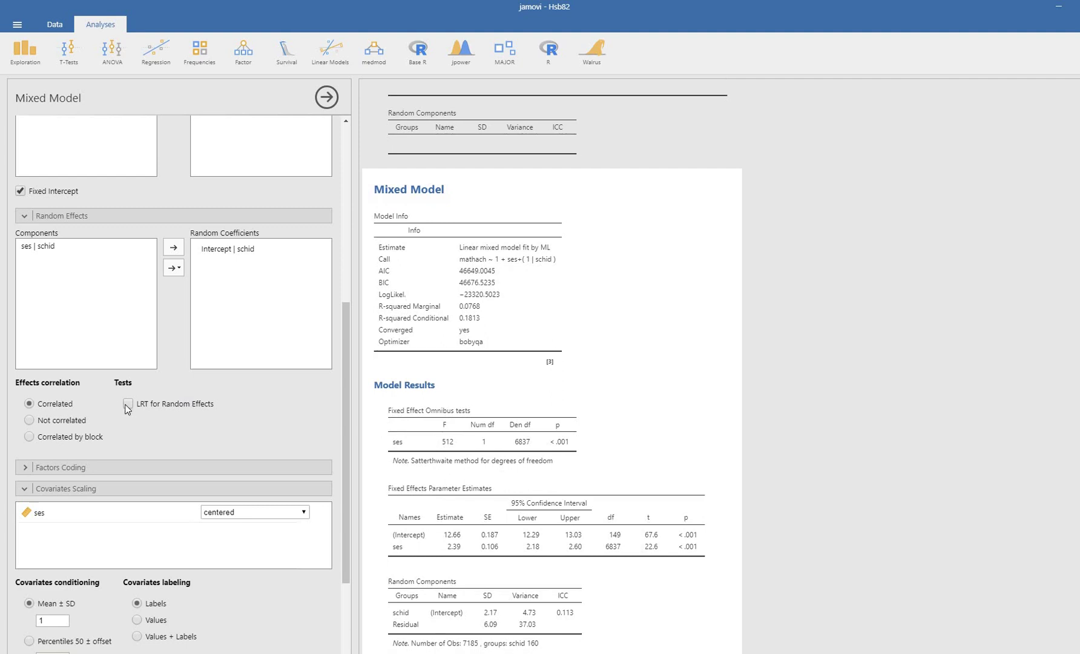
- Turn on LRT for random effects and set ses covariate scaling to none
left_click(149, 407)
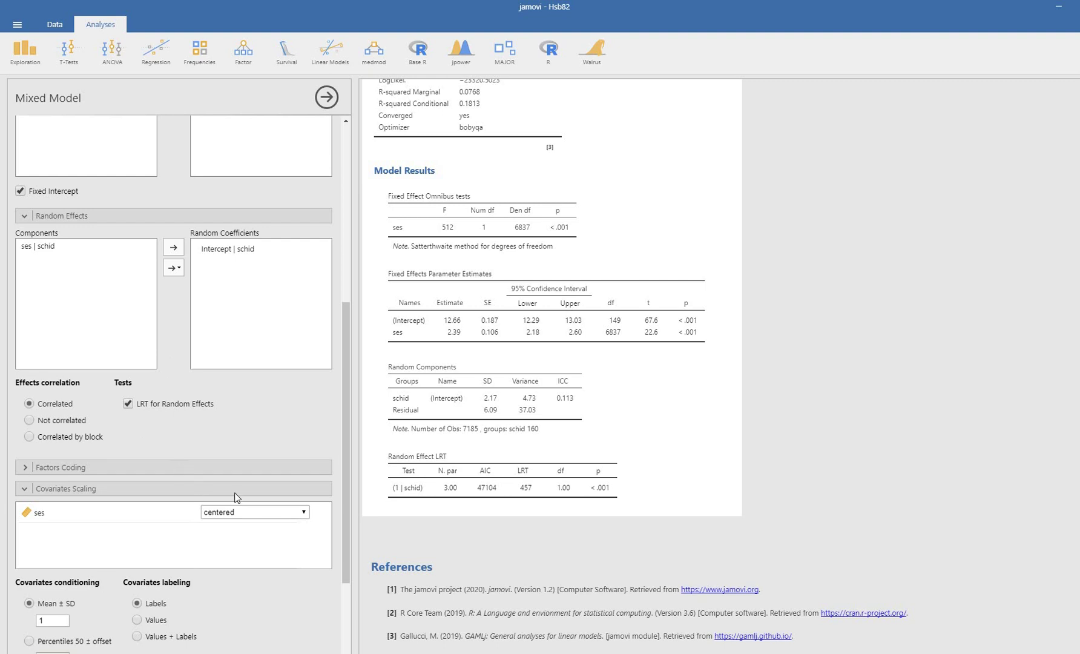
left_click(288, 518)
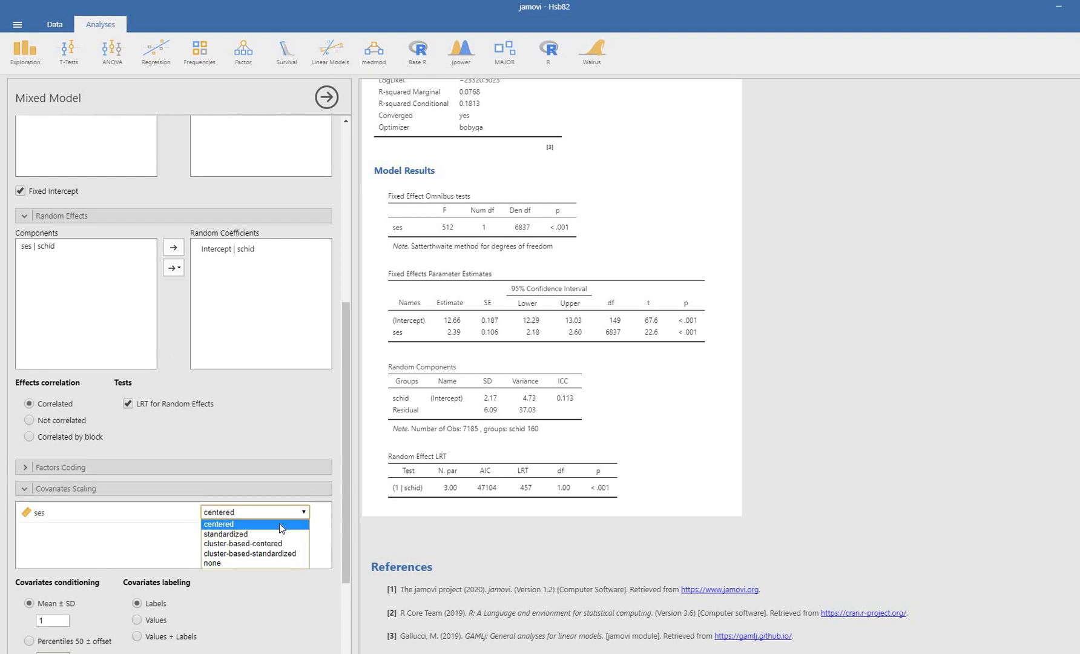
left_click(244, 560)
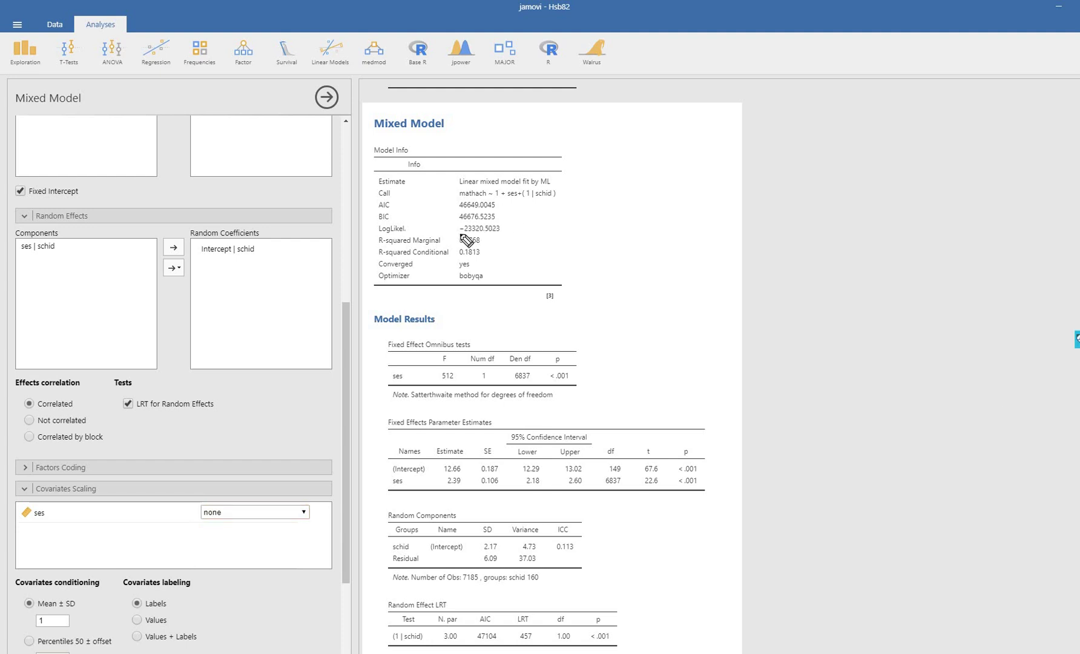
- Underline LogLikel, estimates 12.66 and 2.39, and schid variance 4.73, then clear ink and return to Excel
left_click_drag(458, 232, 506, 232)
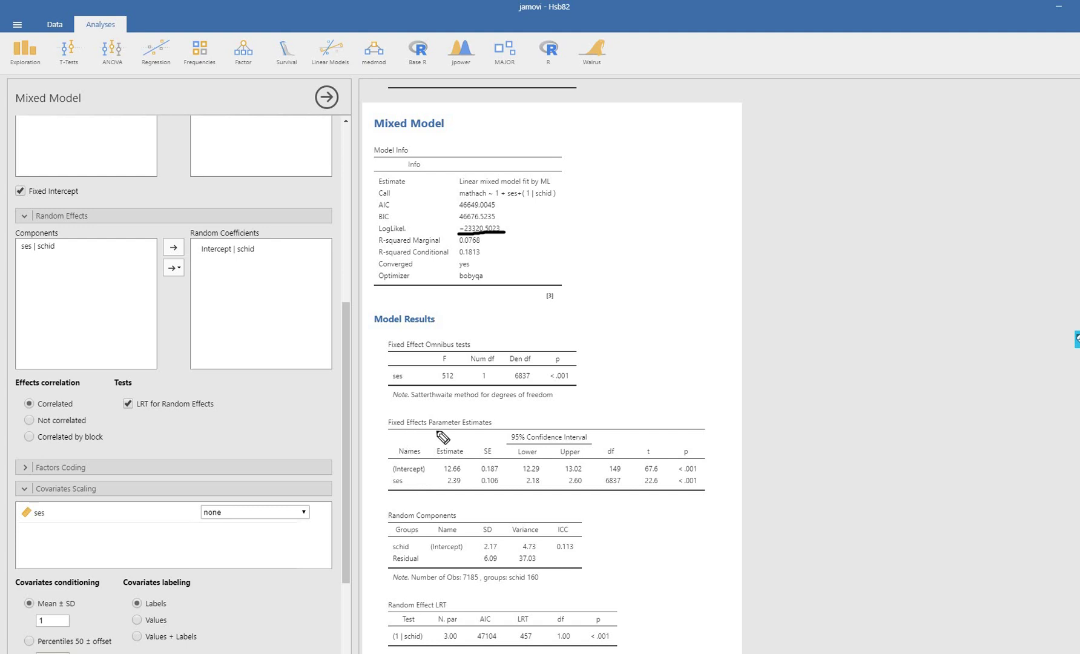
left_click_drag(392, 433, 485, 432)
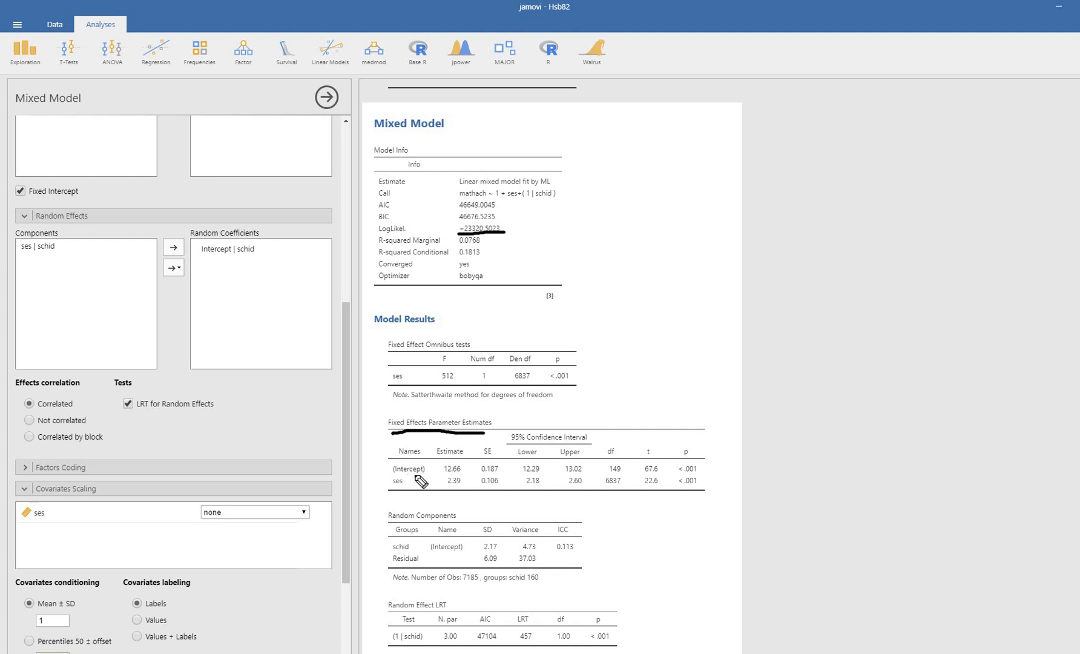
left_click_drag(390, 474, 434, 474)
left_click_drag(446, 474, 456, 474)
left_click_drag(391, 488, 415, 488)
left_click(447, 489)
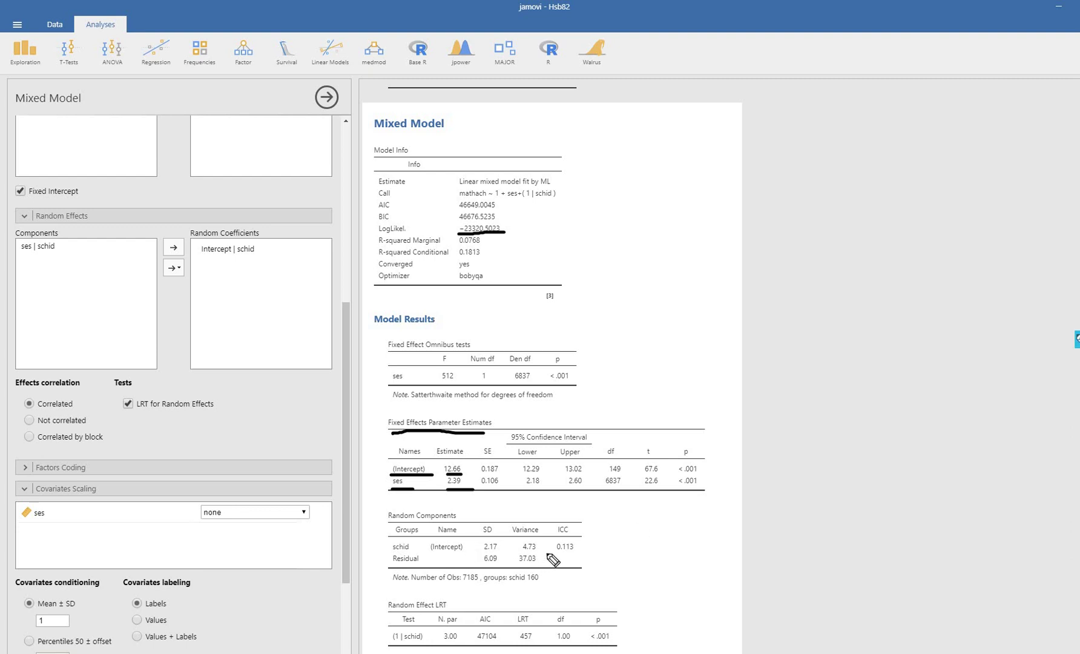
left_click_drag(548, 553, 515, 552)
left_click_drag(432, 553, 546, 566)
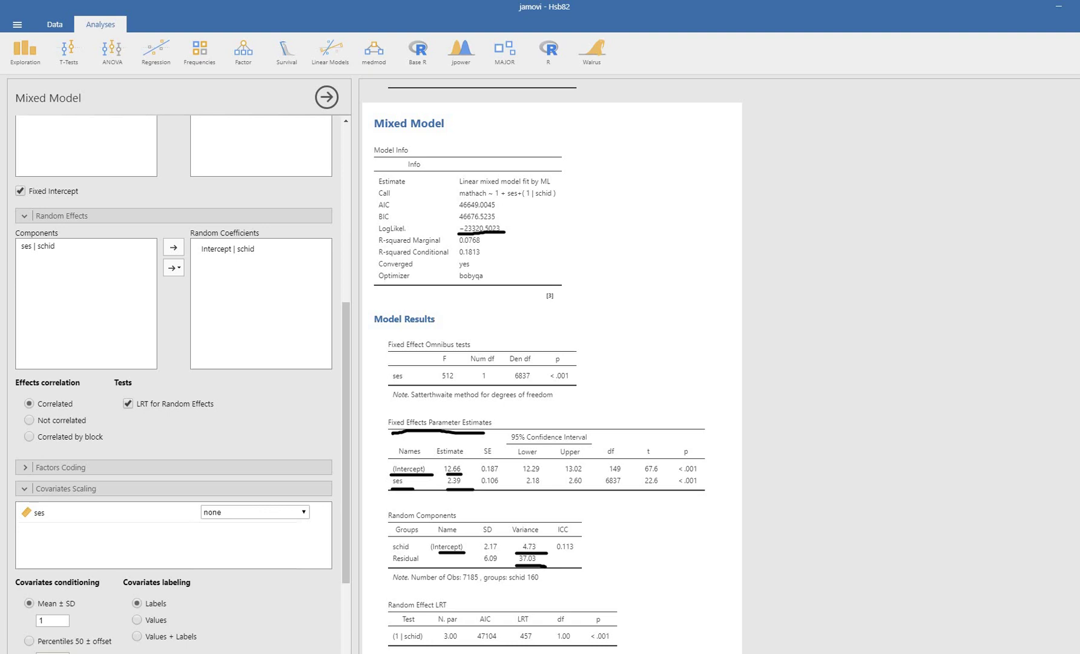
left_click(1053, 374)
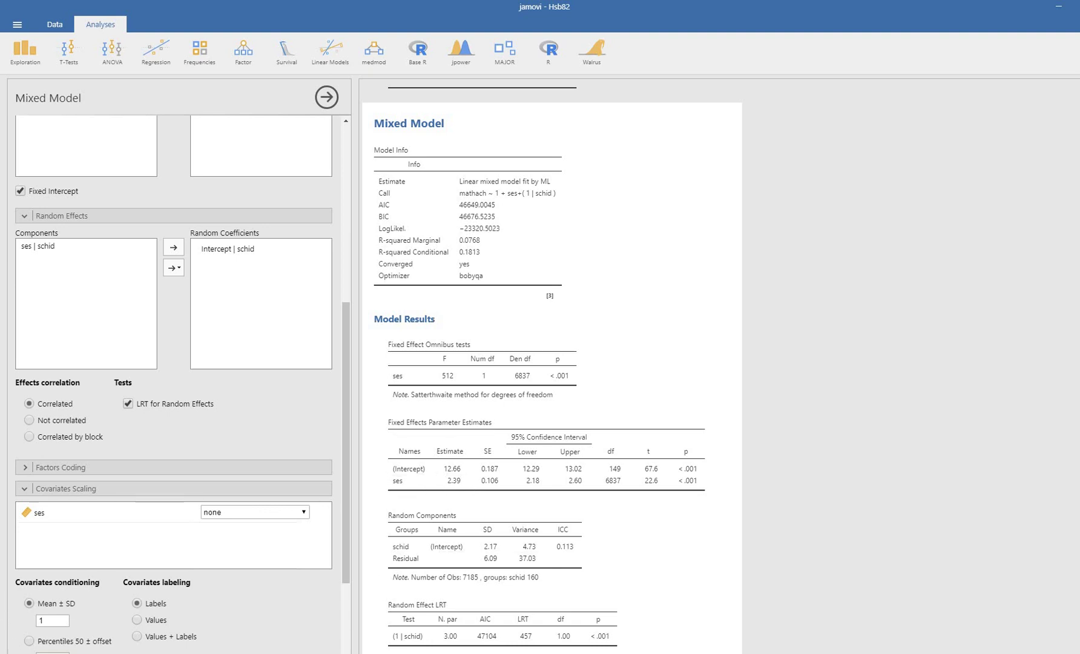
key("alt+Tab")
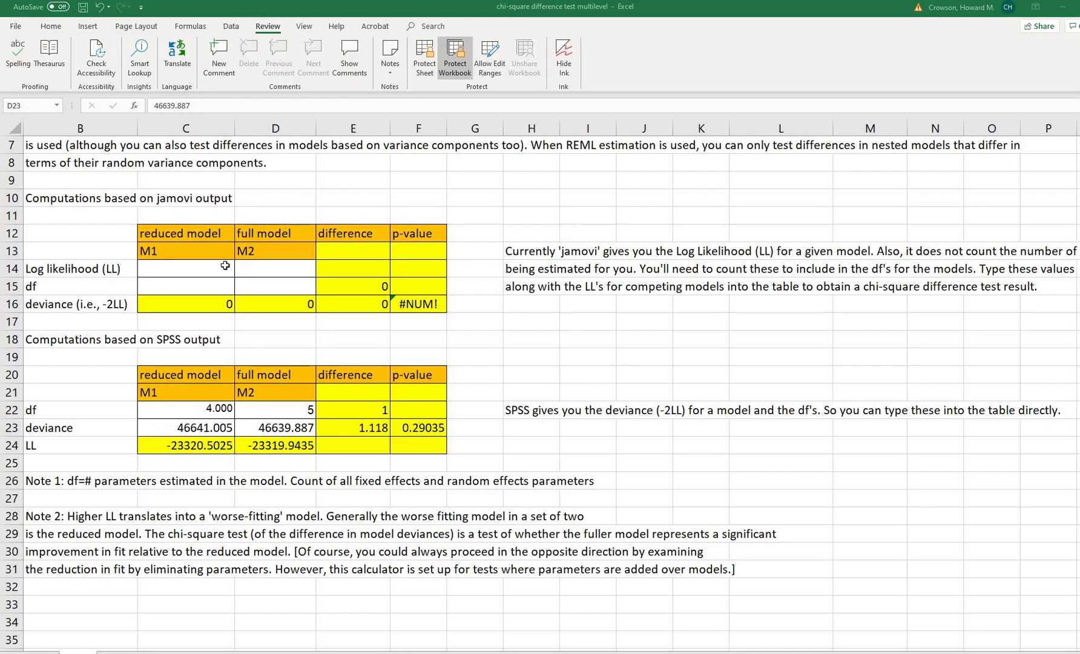
- Enter the reduced model's log likelihood -23320.5023 in C14 and df 4 in C15
left_click(185, 272)
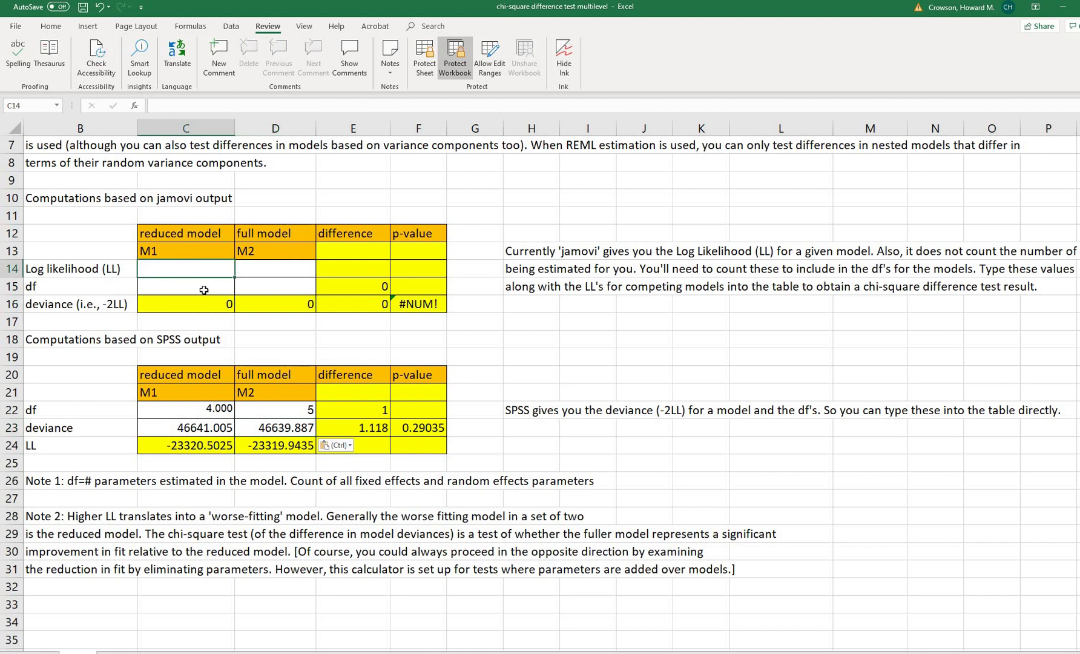
type("-")
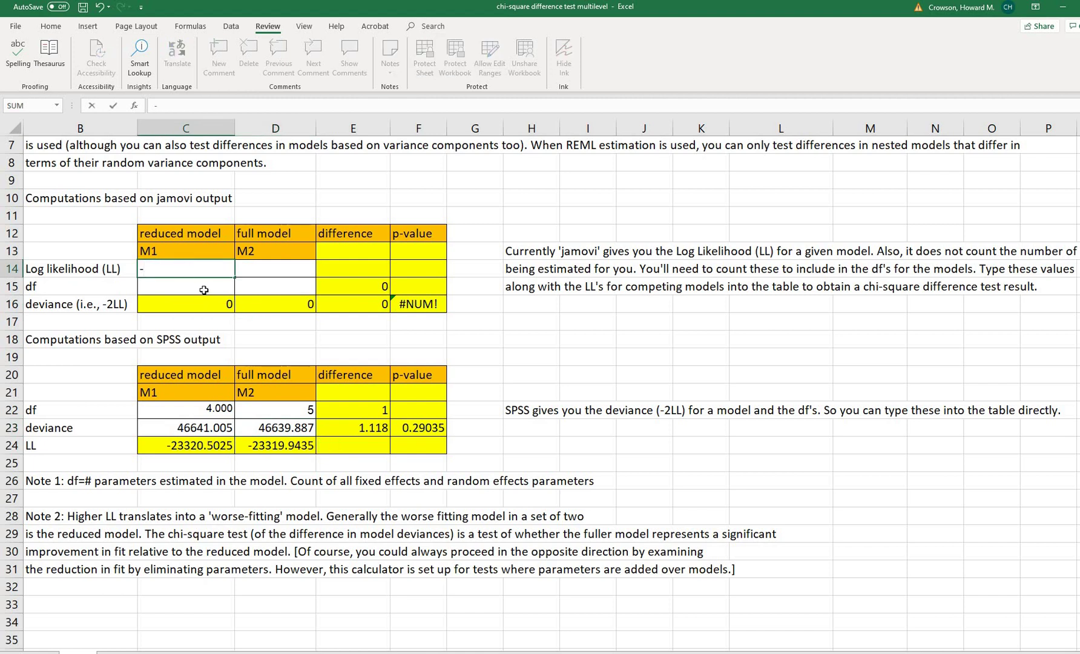
type("23320.5023")
key("Return")
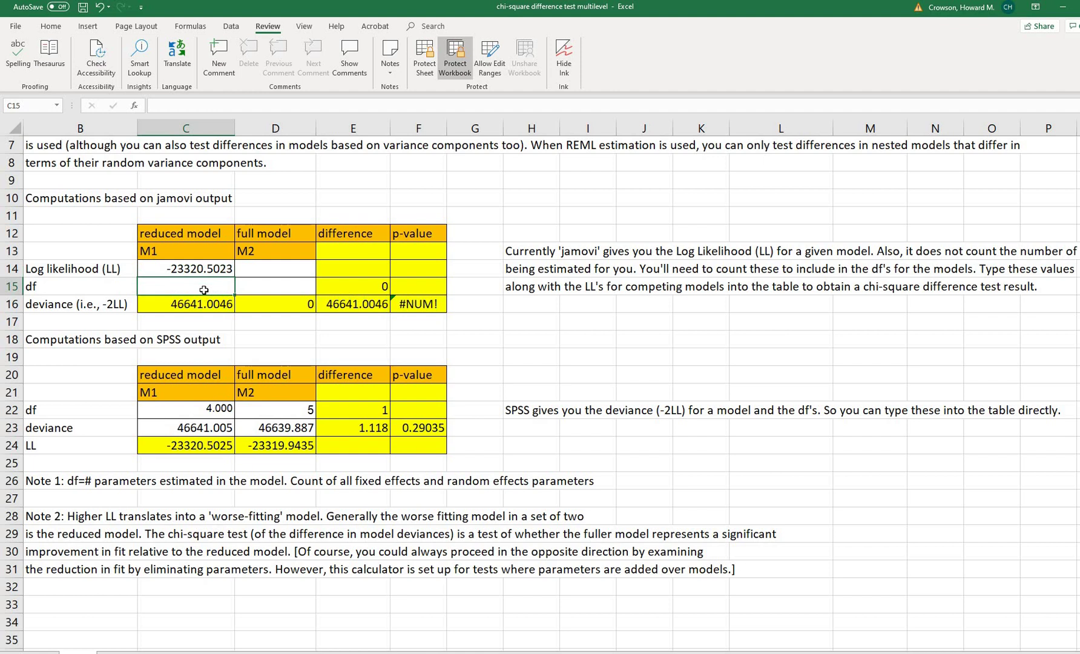
type("4")
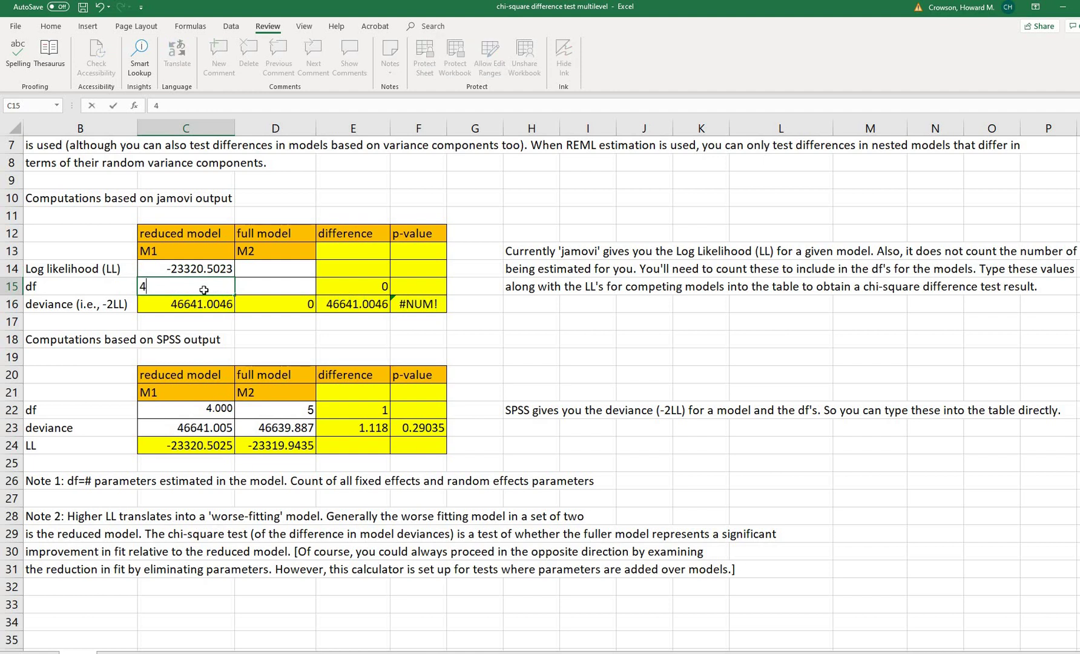
key("Return")
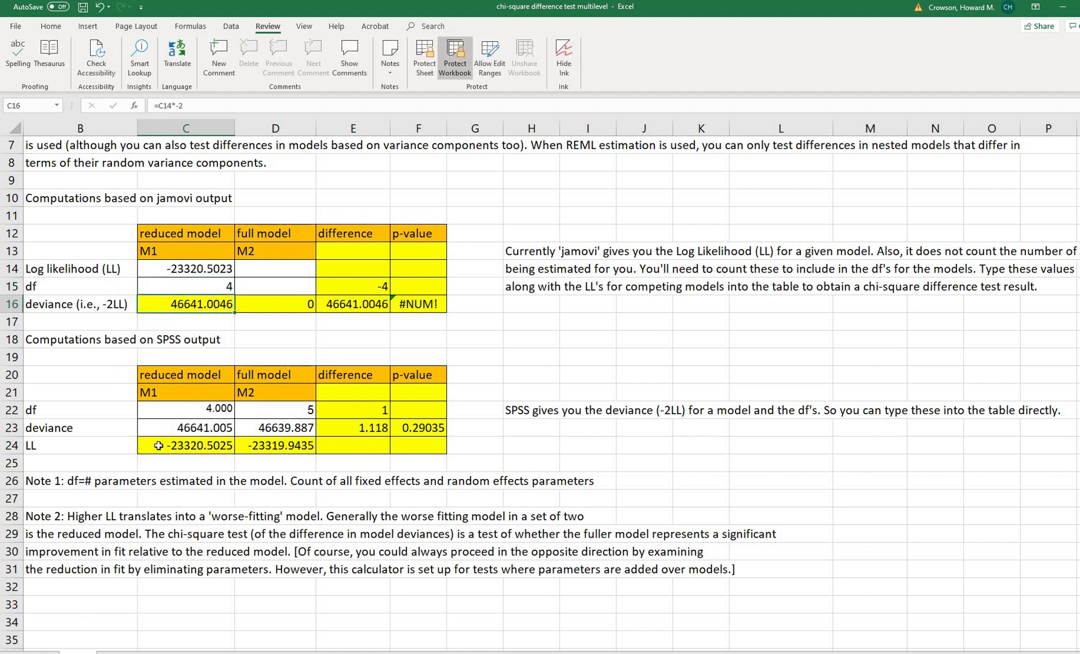
- Check the SPSS LL formula and the deviance formulas in C16 and C23, then return to jamovi
key("Up")
key("Up")
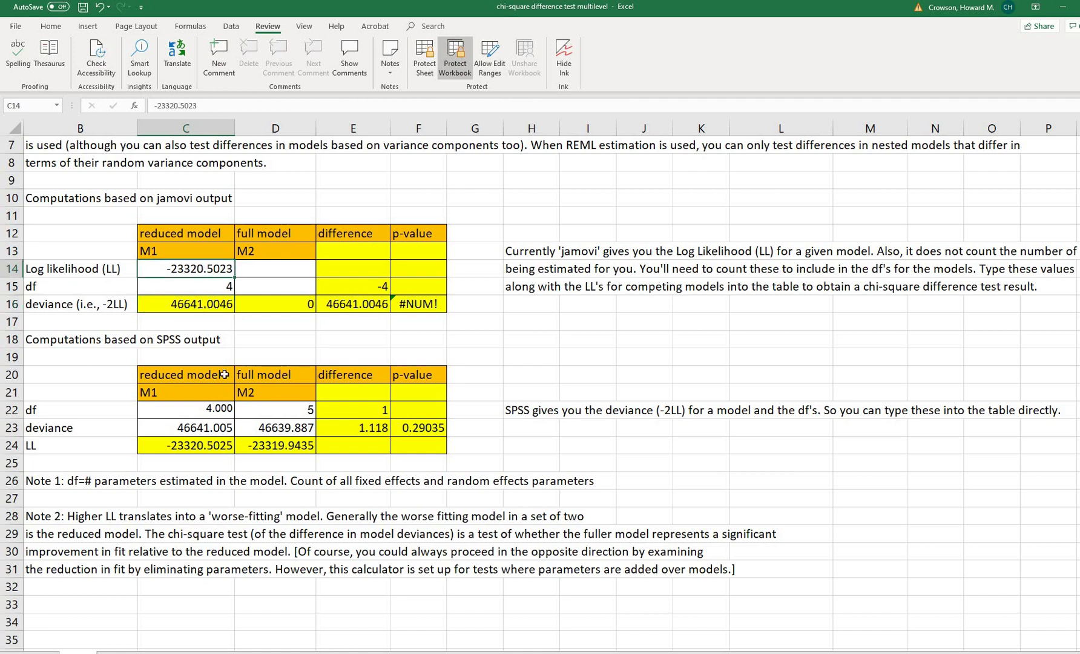
left_click(207, 445)
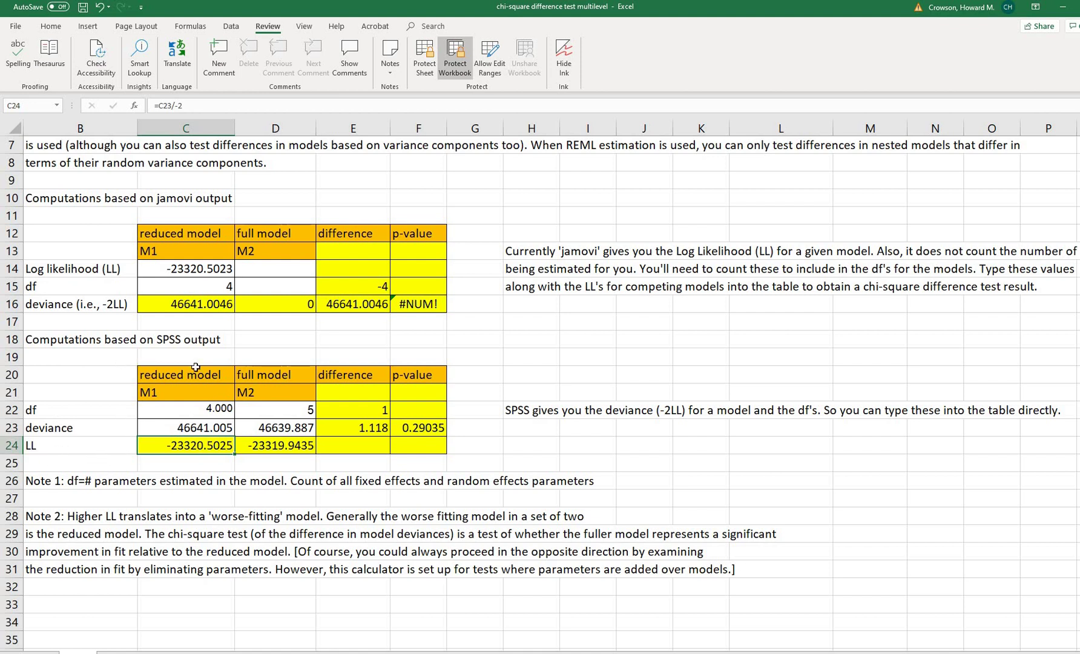
left_click(185, 305)
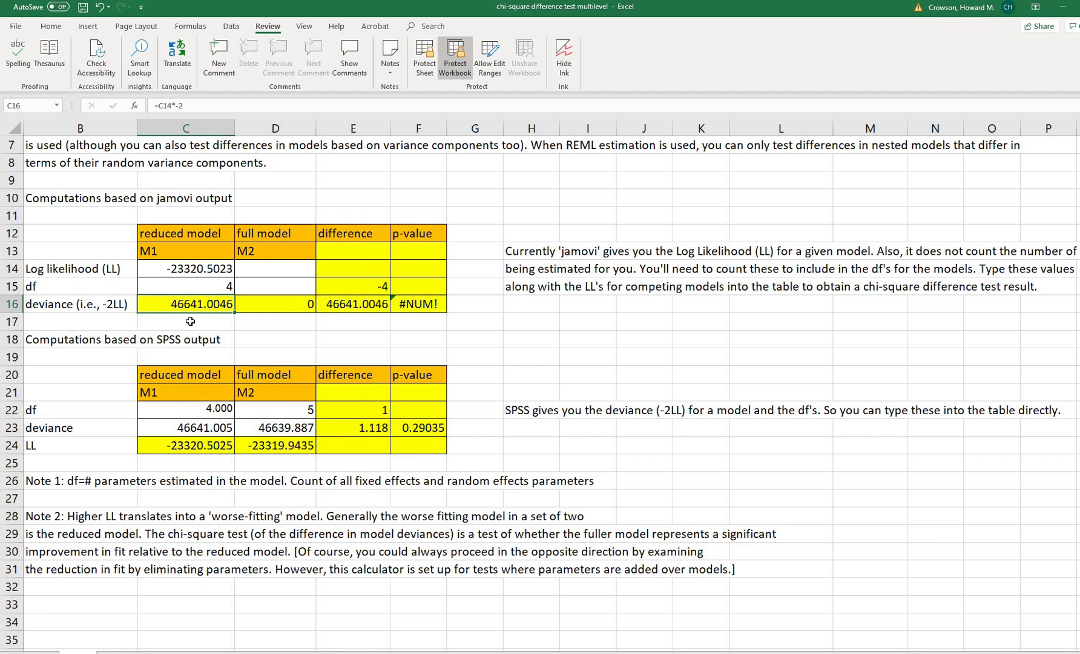
left_click(195, 428)
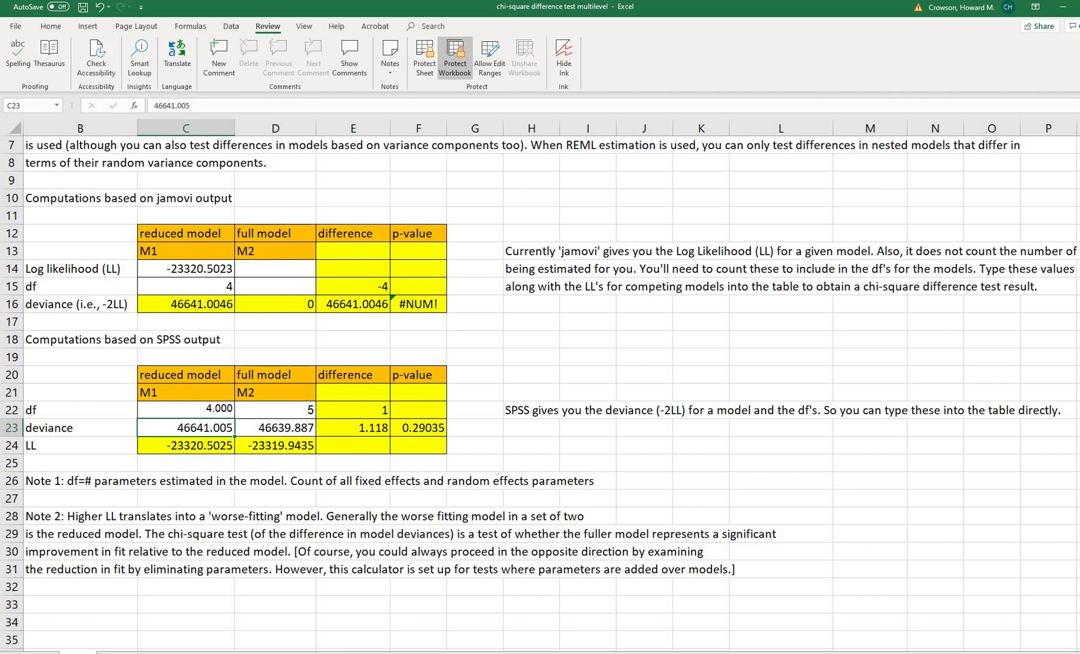
key("alt+Tab")
scroll(134, 164, "up", 6)
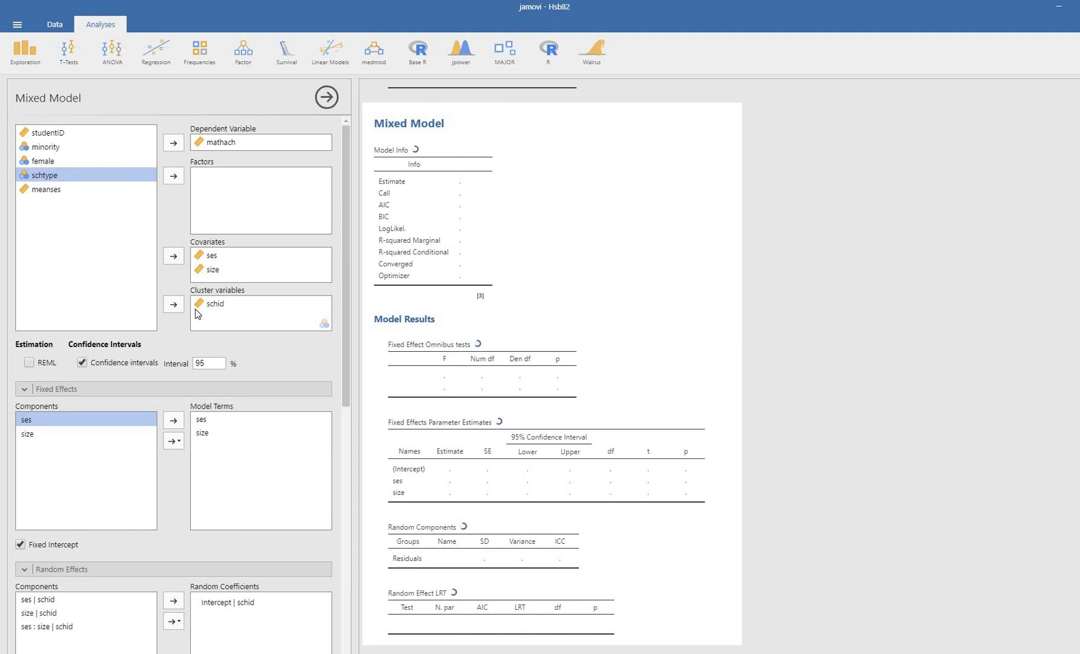
- Change the size covariate's scaling from centered to none
scroll(195, 309, "down", 10)
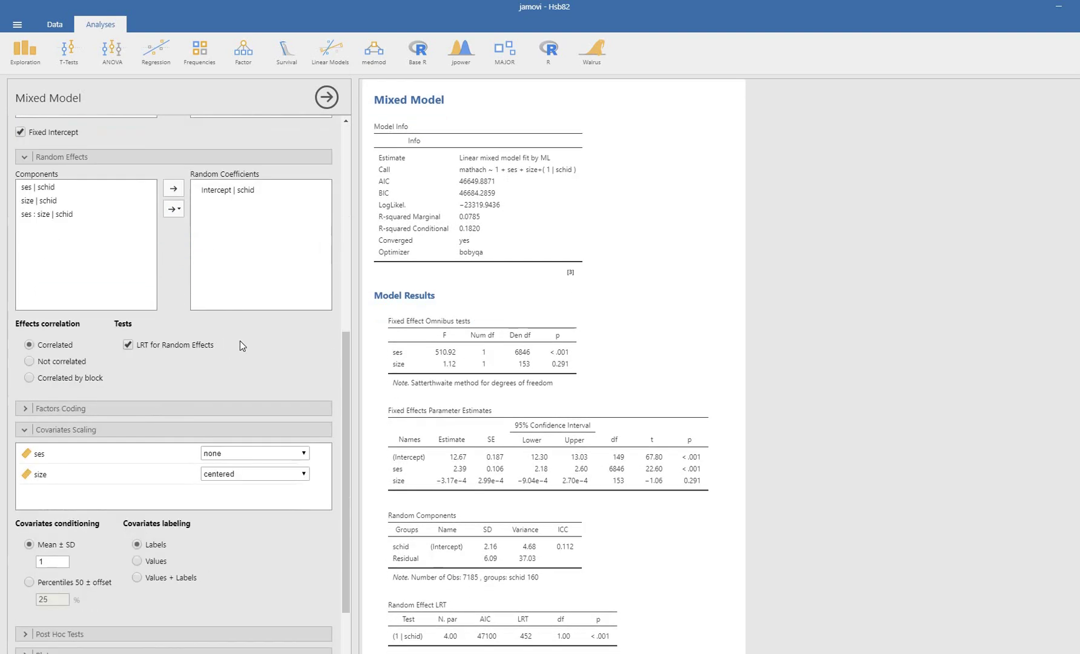
left_click(254, 362)
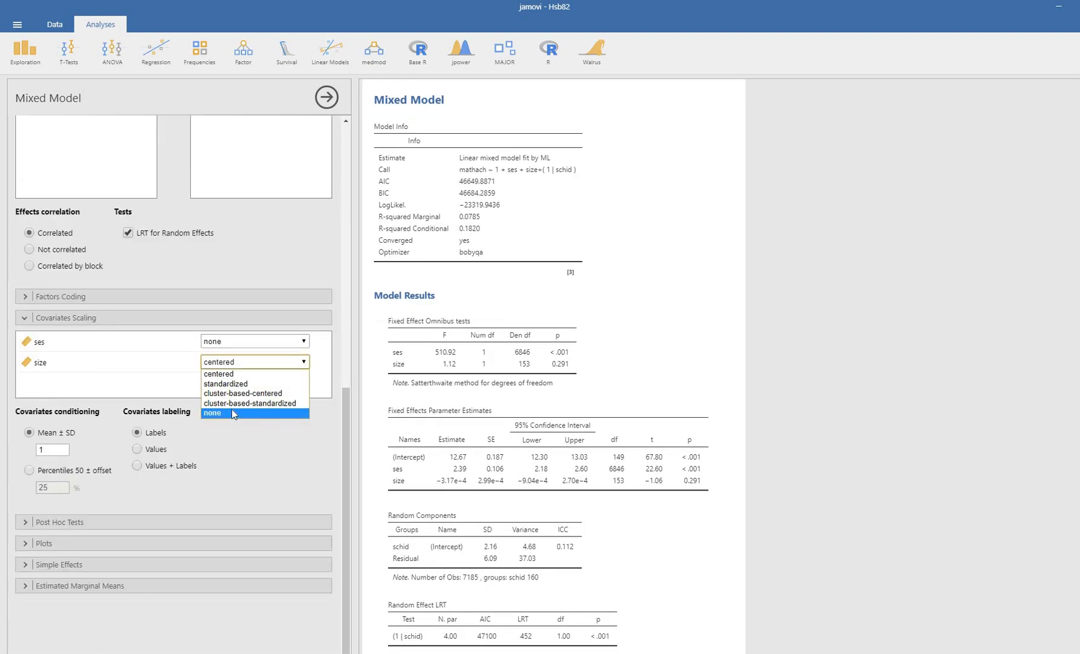
left_click(248, 414)
scroll(230, 351, "up", 5)
scroll(233, 348, "up", 4)
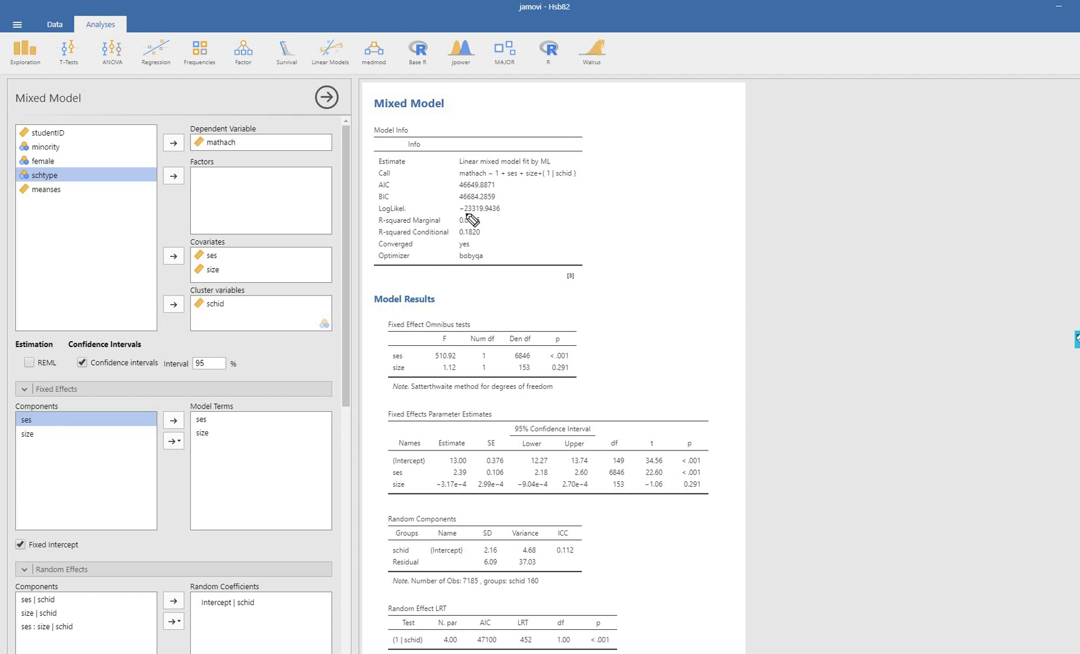
- Mark the refit log-likelihood -23319.9436 and estimates in the results, then return to Excel
left_click_drag(464, 213, 505, 218)
mouse_move(449, 464)
left_mouse_down()
mouse_move(467, 464)
mouse_move(459, 490)
left_mouse_up()
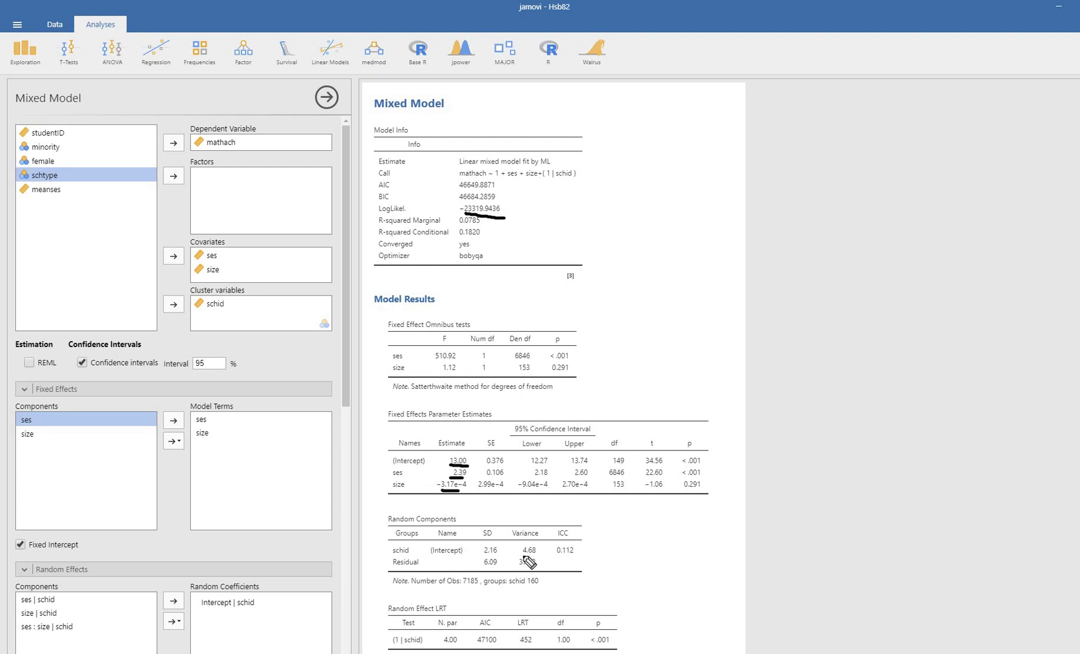
mouse_move(520, 555)
left_mouse_down()
mouse_move(542, 554)
mouse_move(542, 567)
left_mouse_up()
key("Escape")
key("alt+Tab")
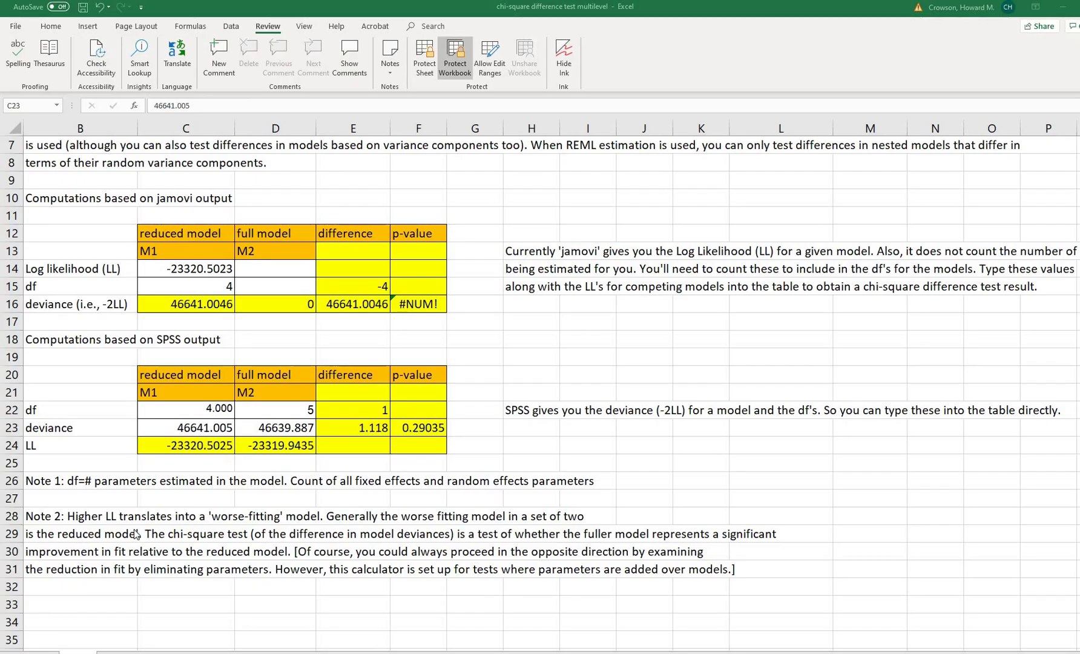
- Enter full model log likelihood -23319.9436 in D14 and df 5, then compare the E16 and E23 formulas
left_click(250, 271)
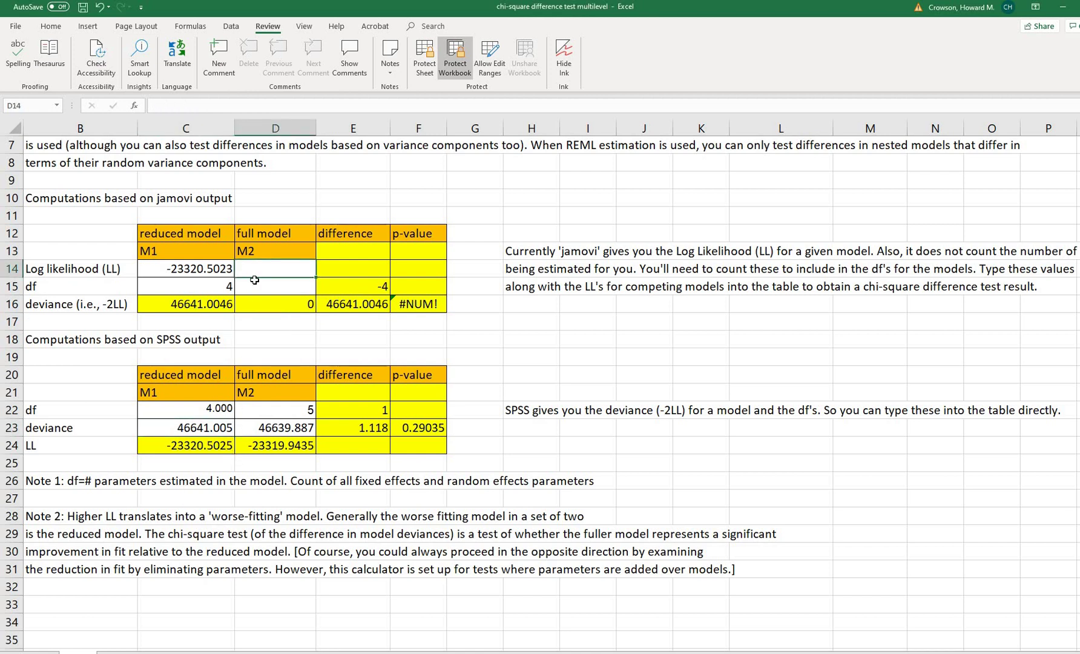
type("-")
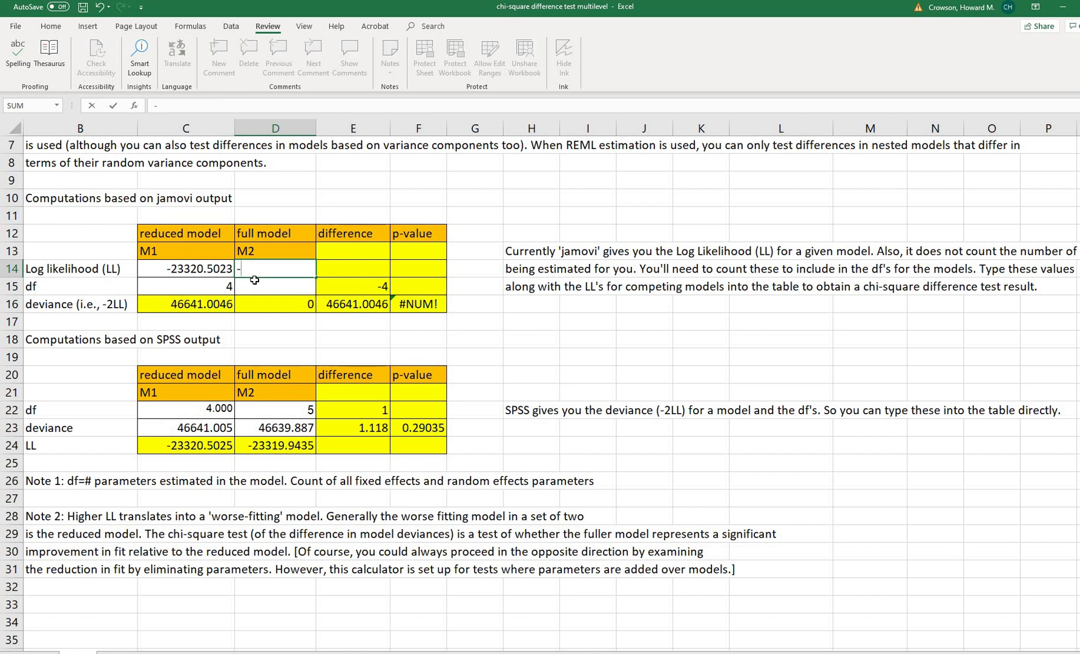
type("23319")
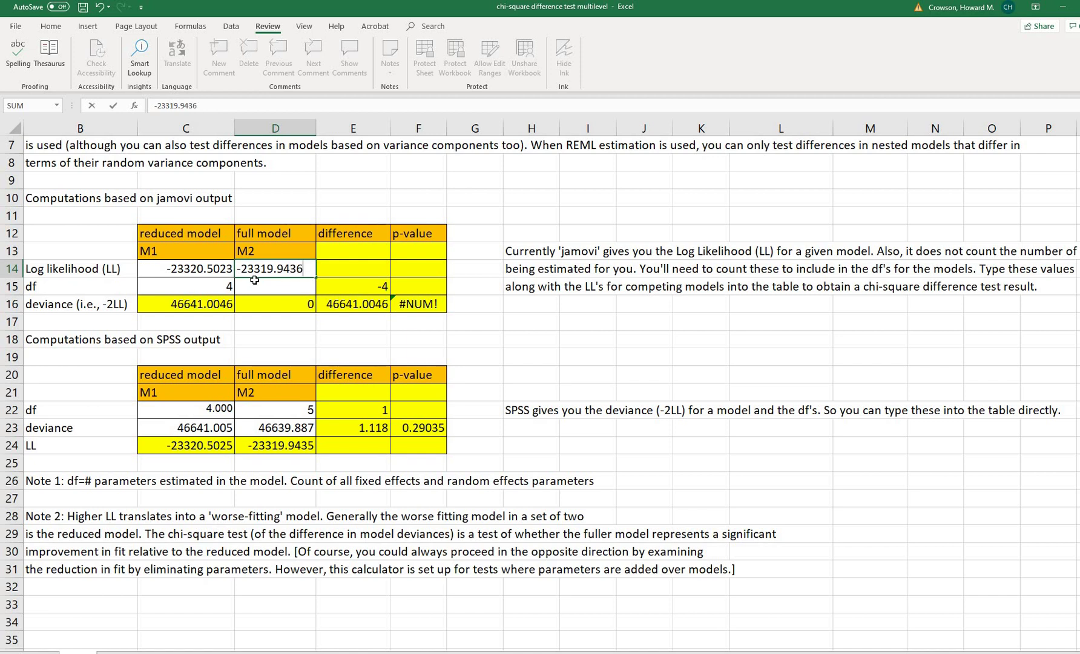
type(".9436")
key("Return")
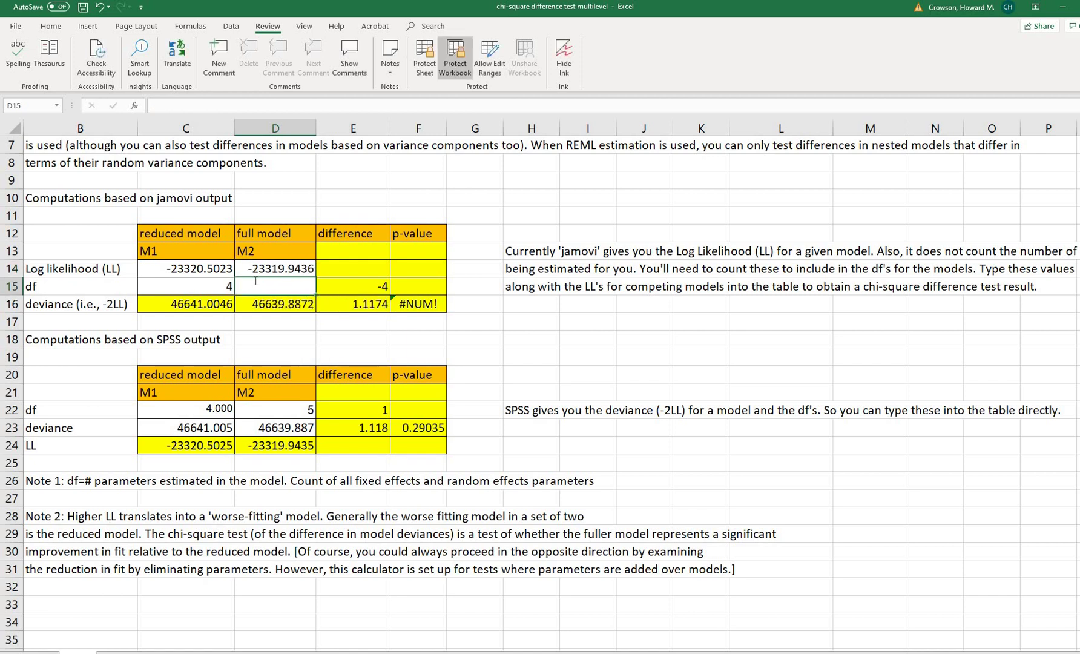
type("5")
key("Return")
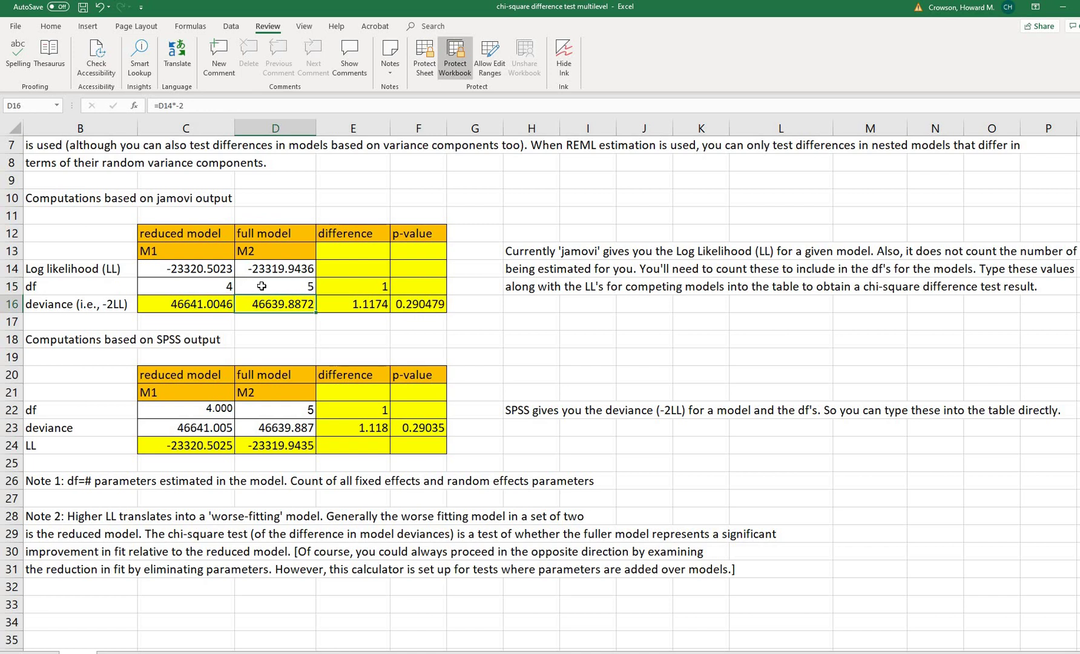
left_click(366, 308)
left_click(369, 429)
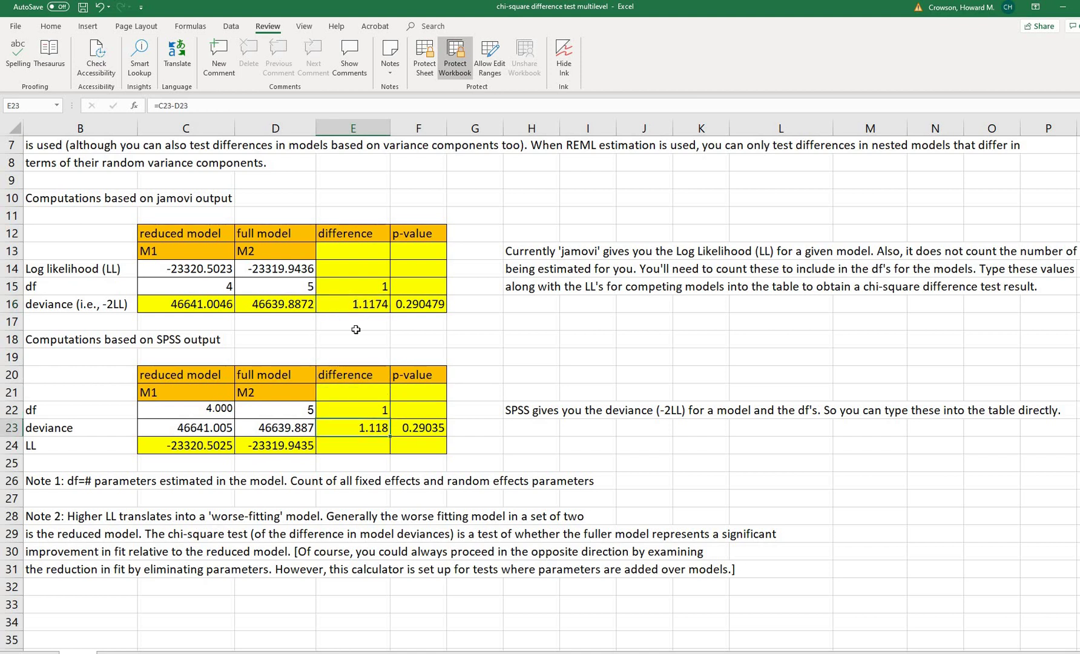
left_click(421, 427)
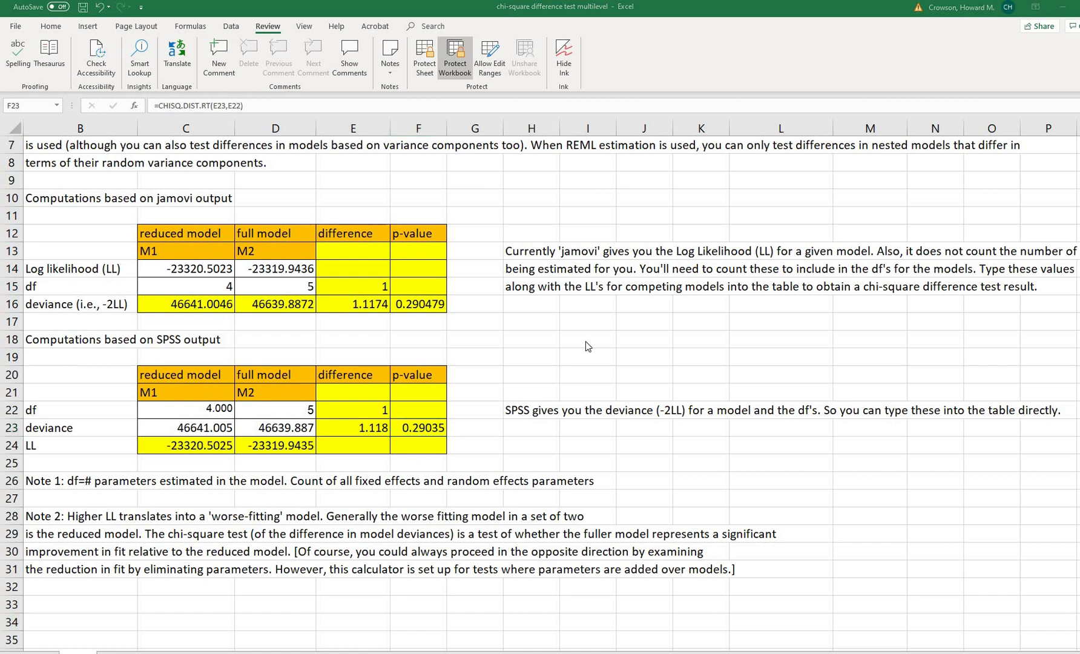
scroll(585, 345, "up", 2)
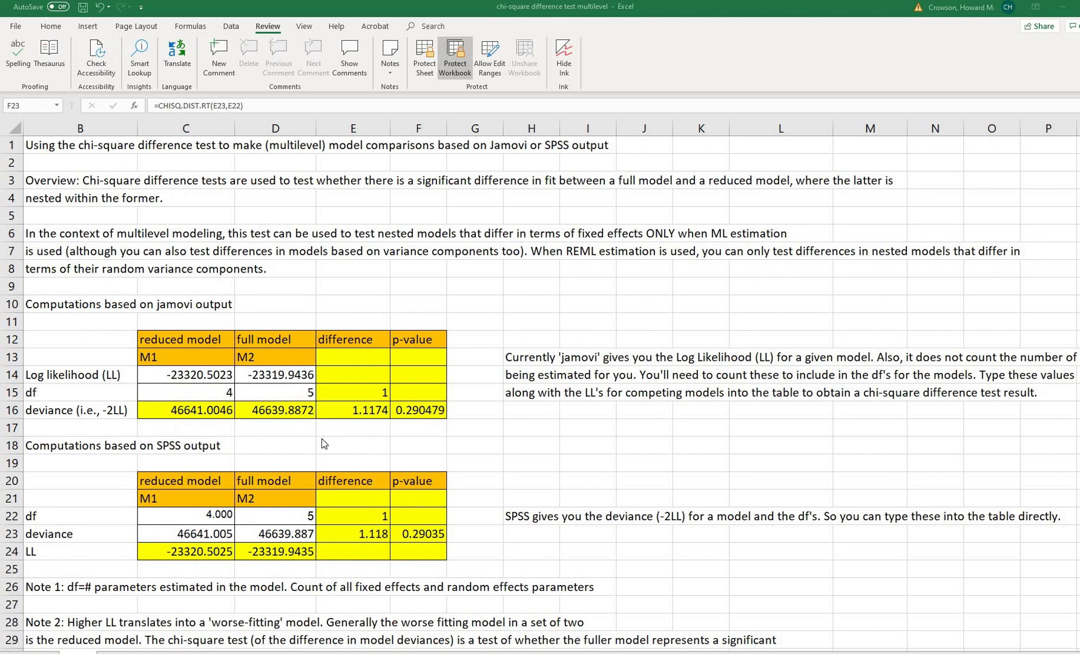